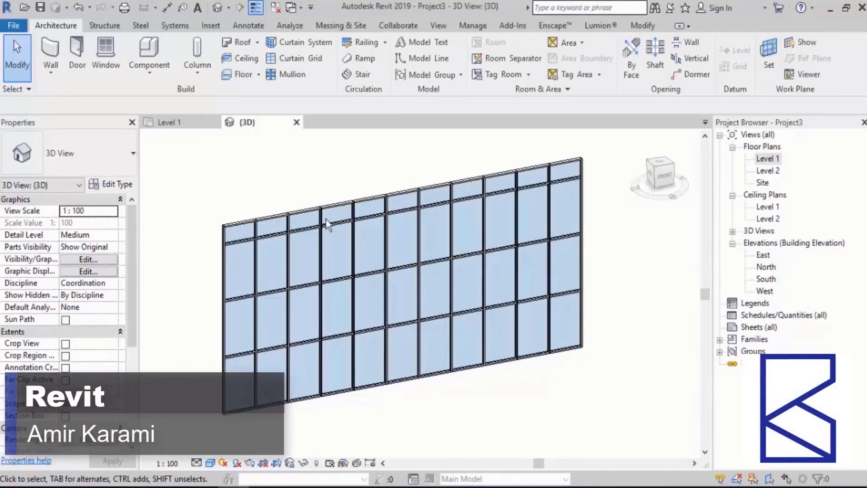
# Inspect the available profile options in the type properties of a vertical mullion in the curtain wall's upper row
pyautogui.scroll(5, 267, 201)
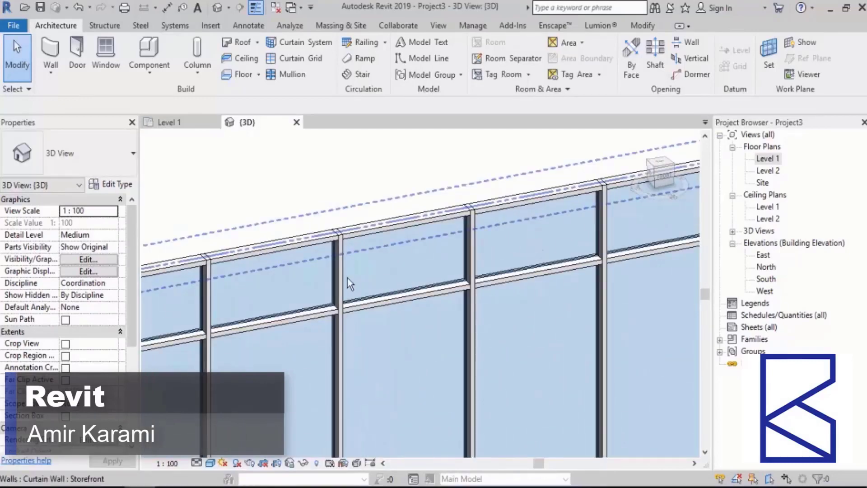
pyautogui.click(344, 279)
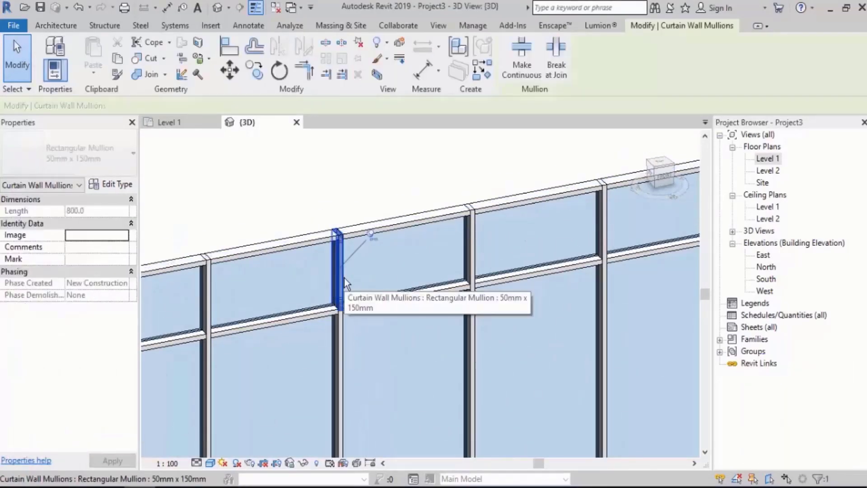
pyautogui.click(123, 185)
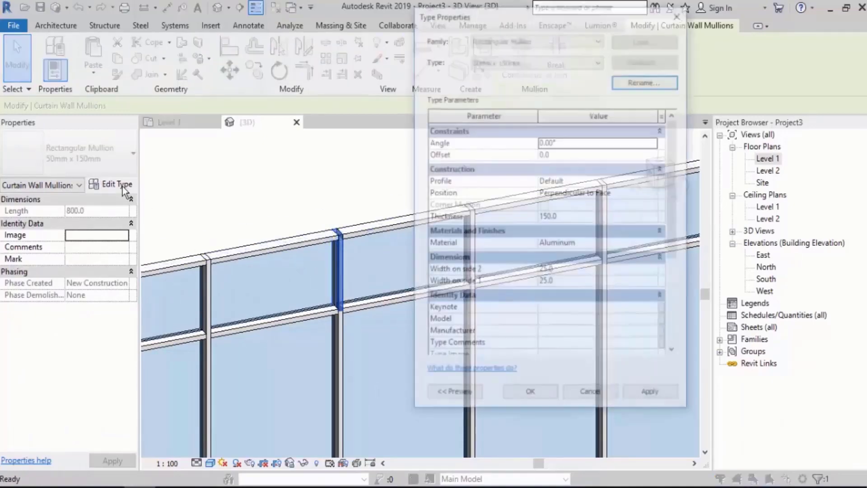
pyautogui.click(659, 180)
pyautogui.click(659, 180)
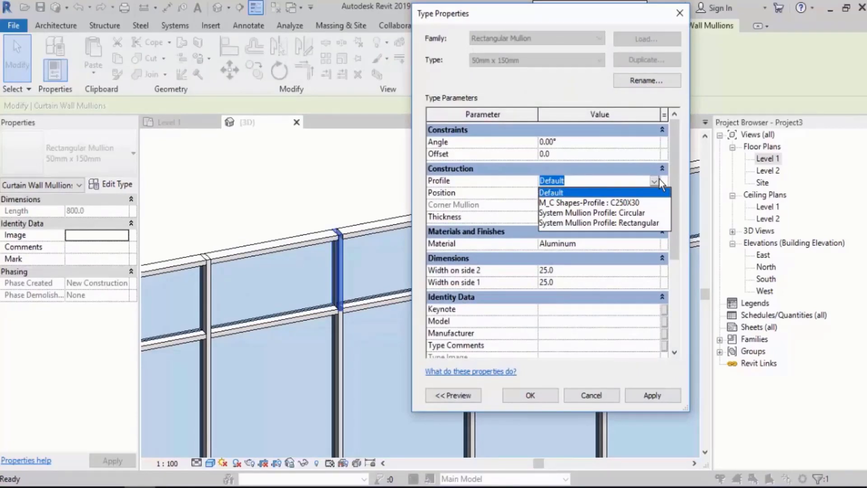
pyautogui.press('Escape')
pyautogui.press('Escape')
pyautogui.press('Escape')
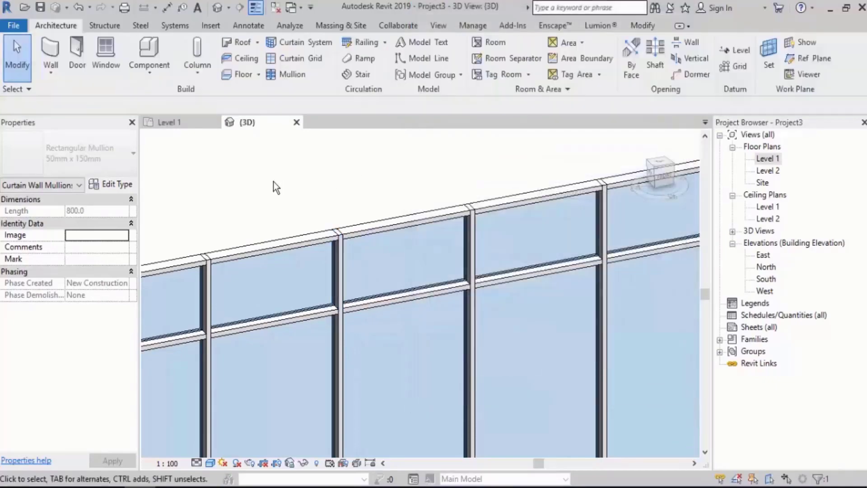
# Switch to Photos, examine the real mullion cross-section in IMG_1688 to IMG_1690, and return to the Revit curtain wall model
pyautogui.click(202, 486)
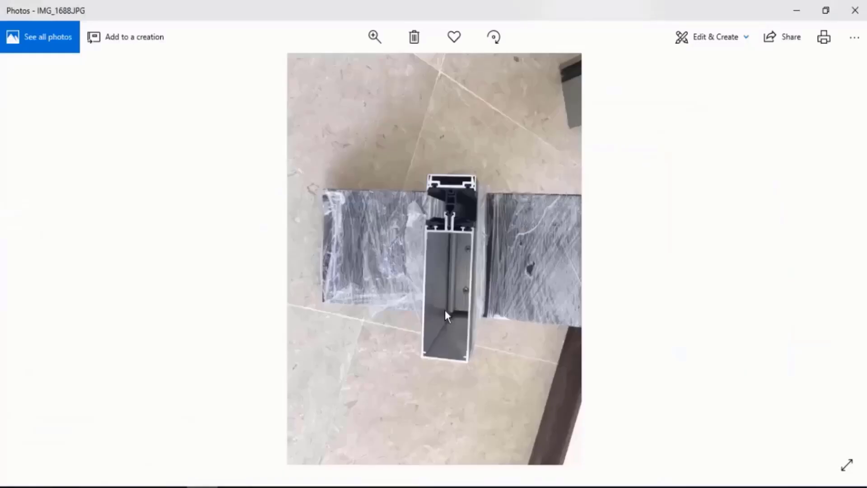
pyautogui.press('Right')
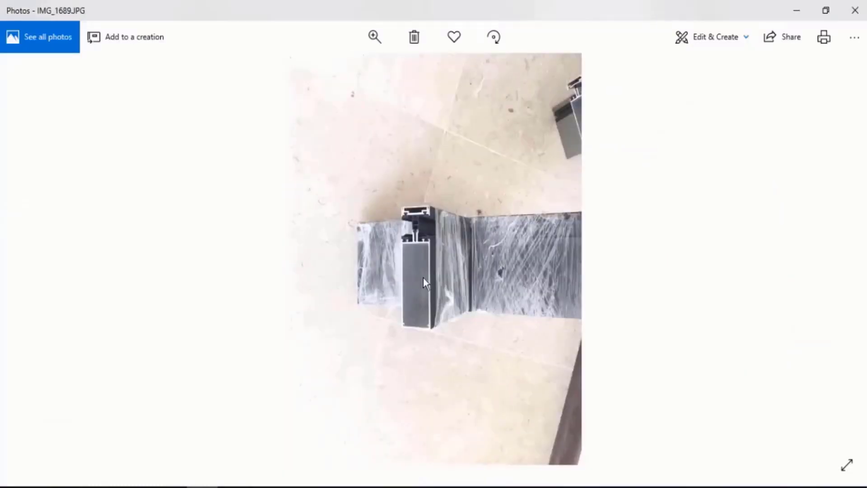
pyautogui.press('Right')
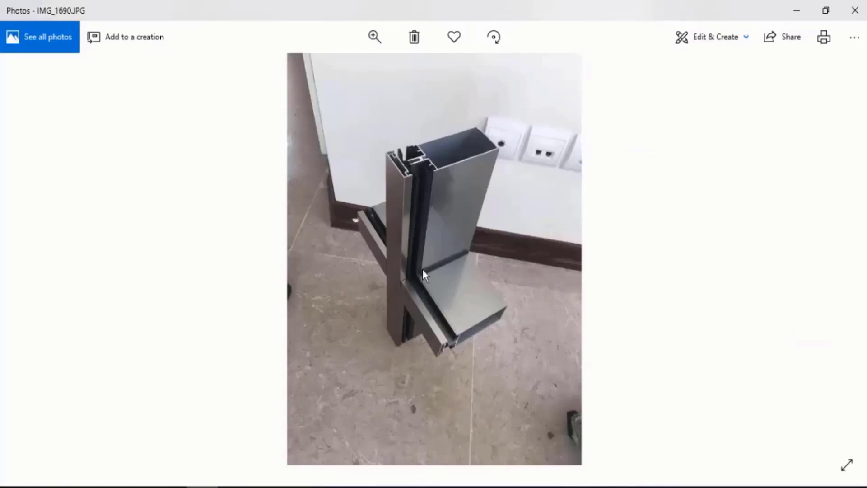
pyautogui.keyDown('ctrl'); pyautogui.scroll(4, 454, 147); pyautogui.keyUp('ctrl')
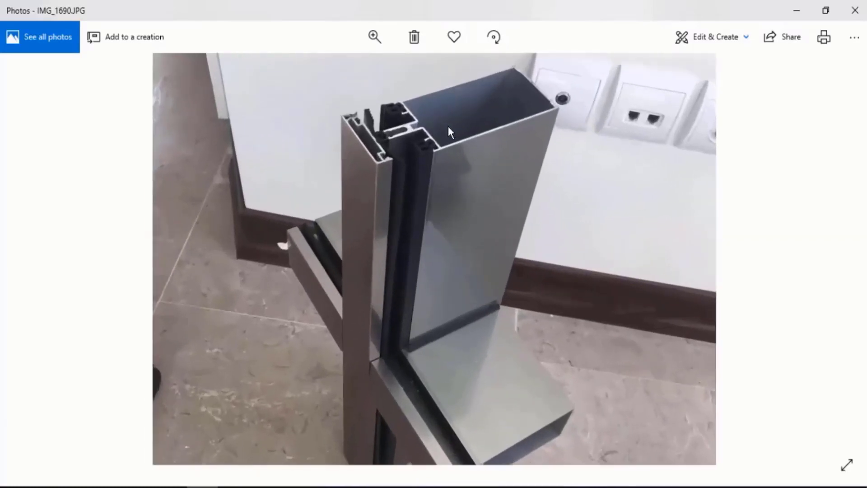
pyautogui.moveTo(443, 164); pyautogui.dragTo(427, 191)
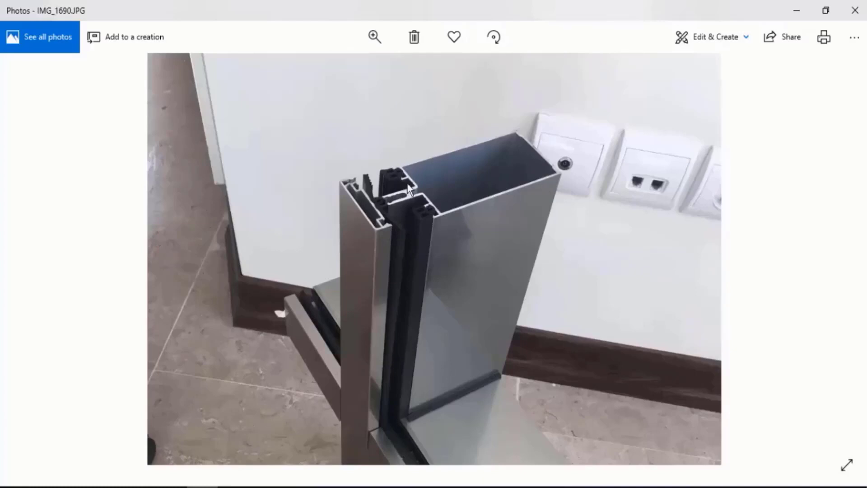
pyautogui.click(797, 10)
pyautogui.scroll(-3, 343, 161)
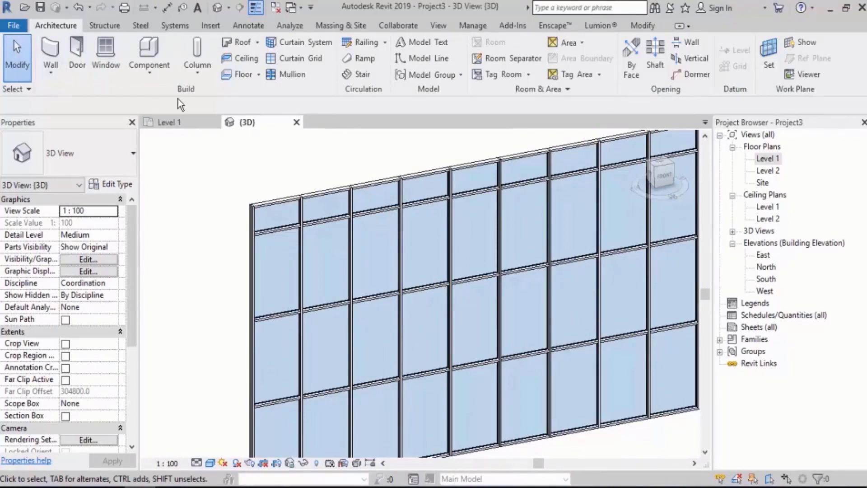
# Start the Mullion command and duplicate the 50mm x 150mm rectangular mullion type as "Mullion i"
pyautogui.click(295, 75)
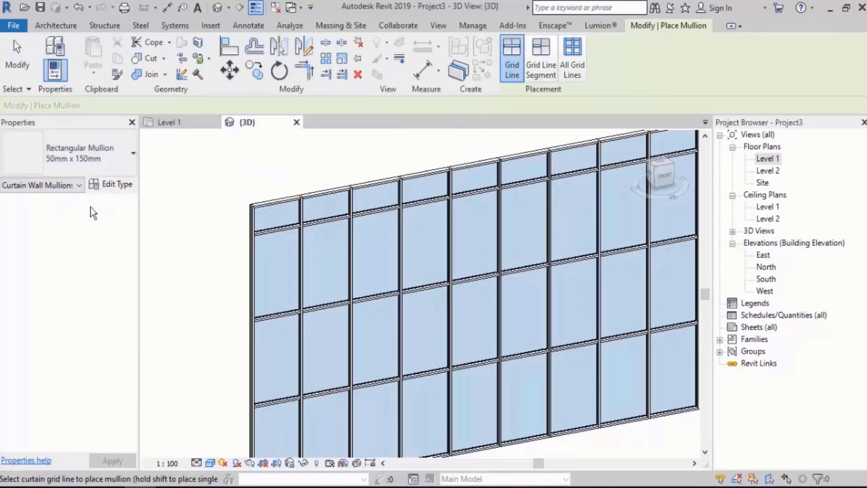
pyautogui.click(119, 186)
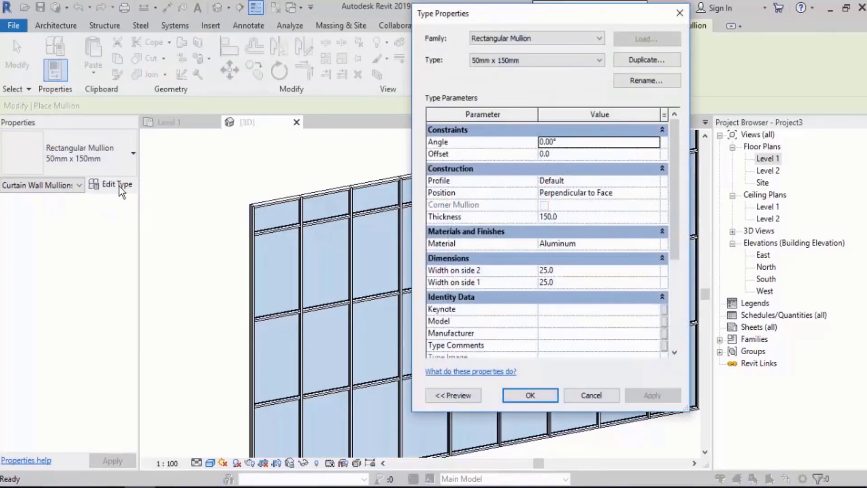
pyautogui.click(639, 62)
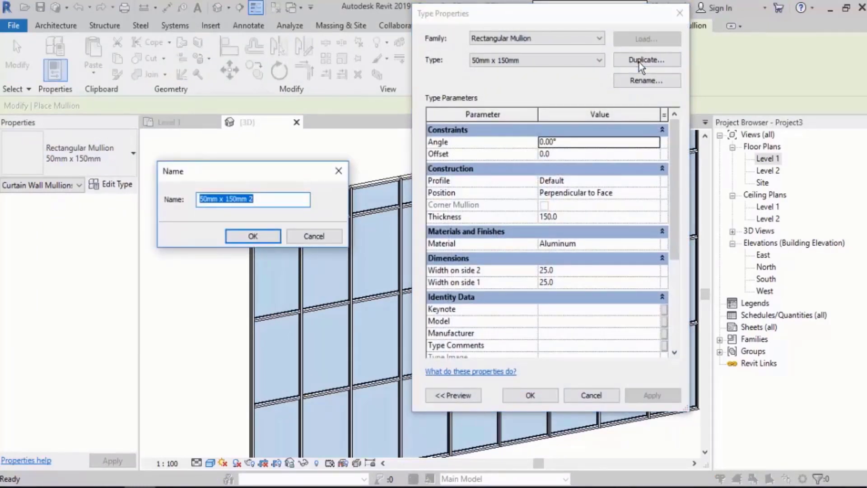
pyautogui.write('Mullion')
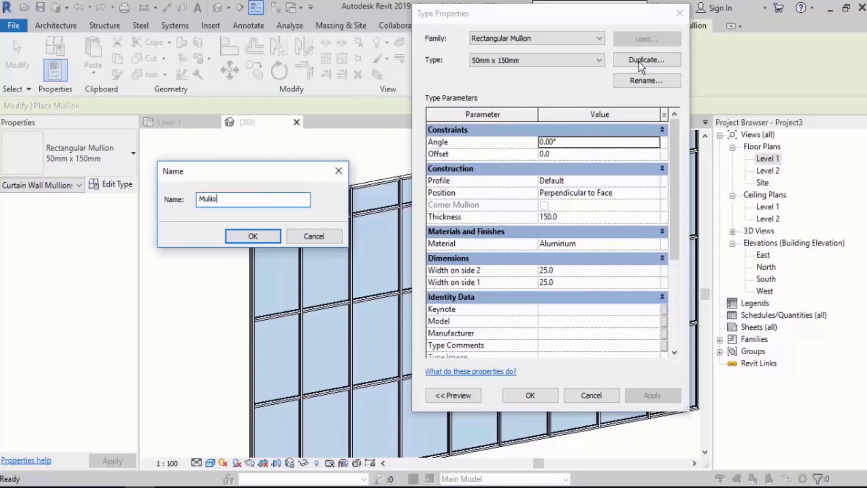
pyautogui.press('BackSpace')
pyautogui.press('BackSpace')
pyautogui.press('BackSpace')
pyautogui.press('BackSpace')
pyautogui.press('BackSpace')
pyautogui.write('lion 1')
pyautogui.press('Return')
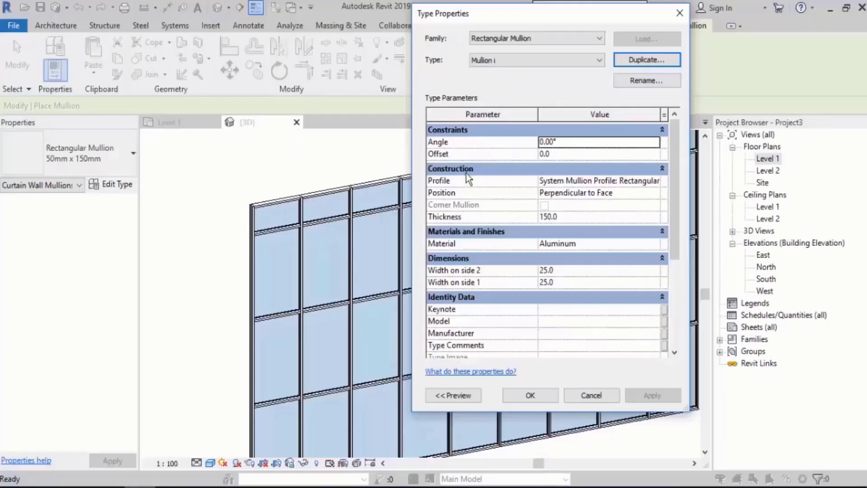
# Set the new mullion type's profile to System Mullion Profile: Rectangular, accept the type properties and leave mullion placement
pyautogui.click(656, 180)
pyautogui.click(657, 180)
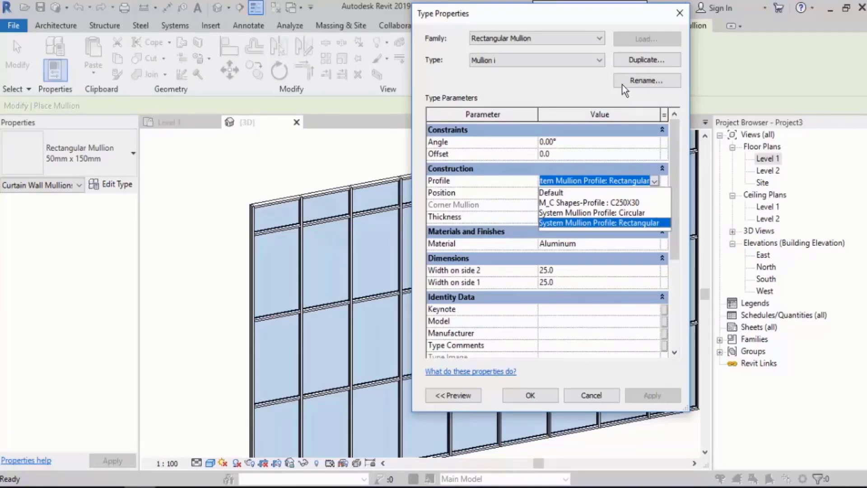
pyautogui.click(575, 221)
pyautogui.click(540, 394)
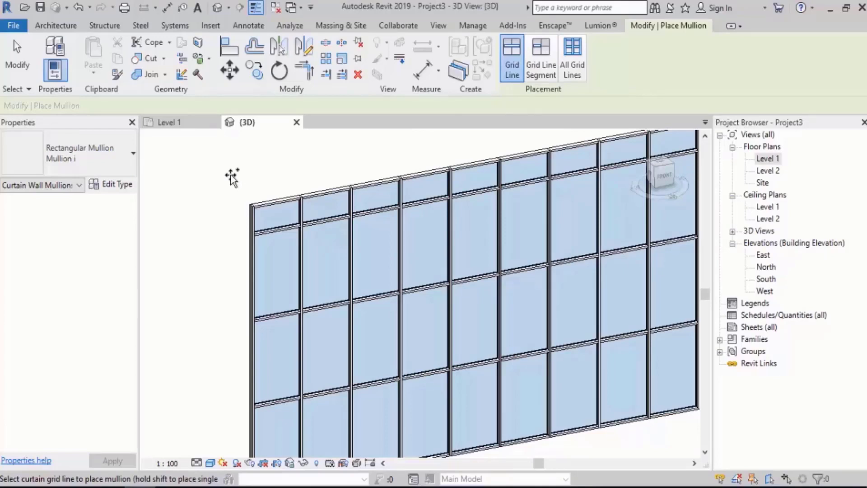
pyautogui.press('Escape')
pyautogui.press('Escape')
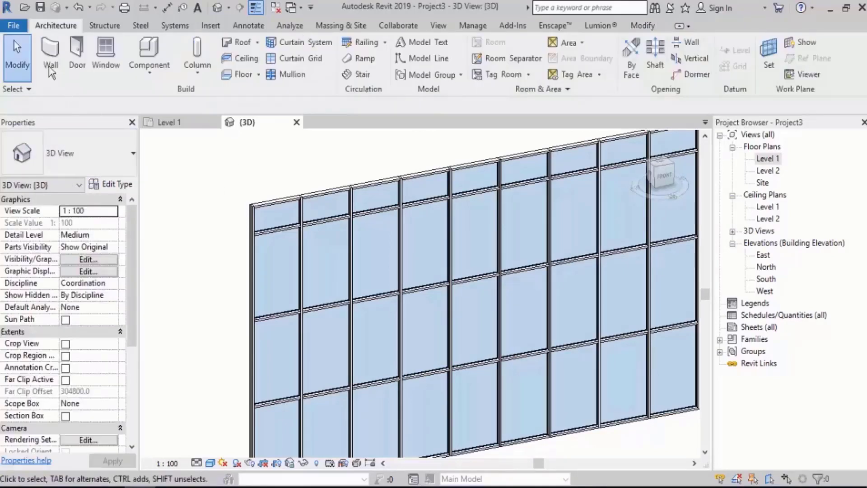
# Create a new family from the Metric Profile-Mullion.rft template
pyautogui.click(13, 27)
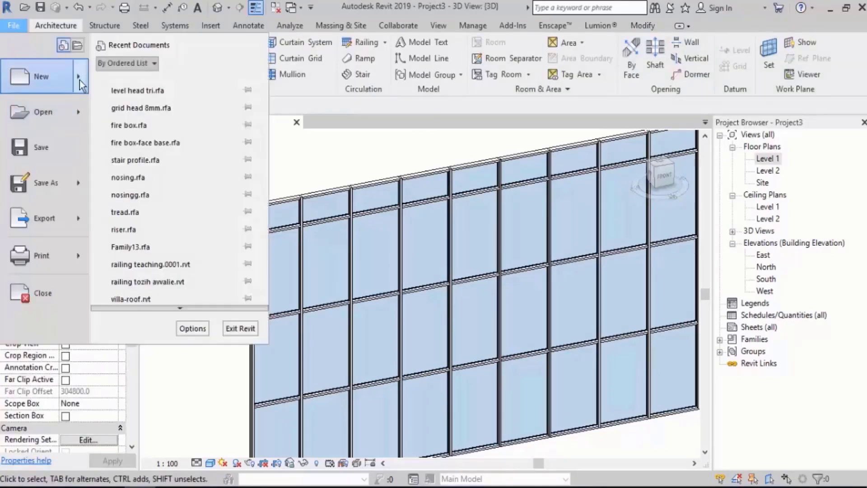
pyautogui.moveTo(81, 81)
pyautogui.click(145, 116)
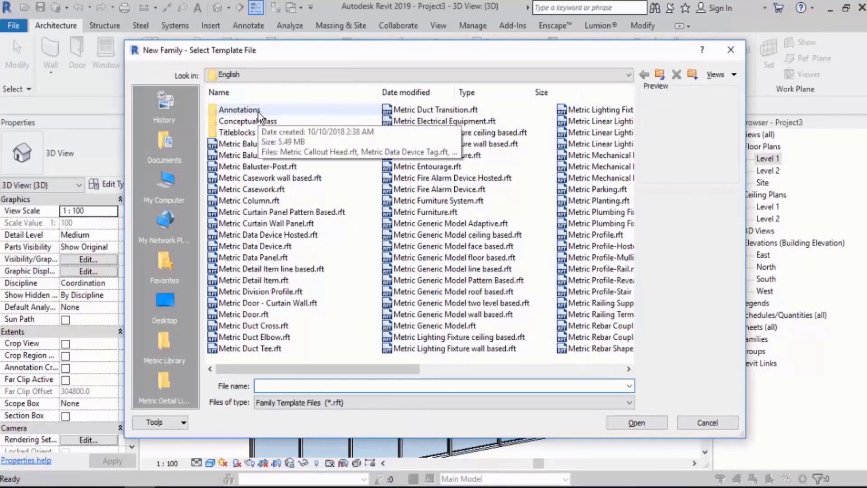
pyautogui.click(426, 268)
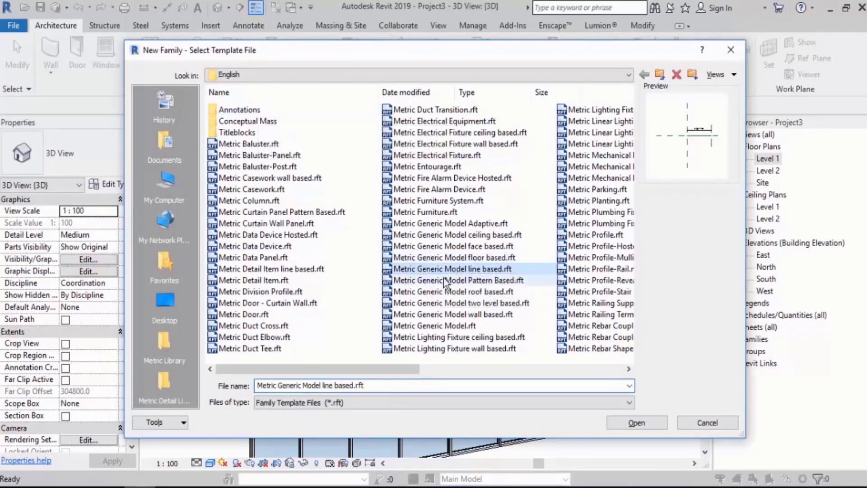
pyautogui.scroll(-1, 434, 271)
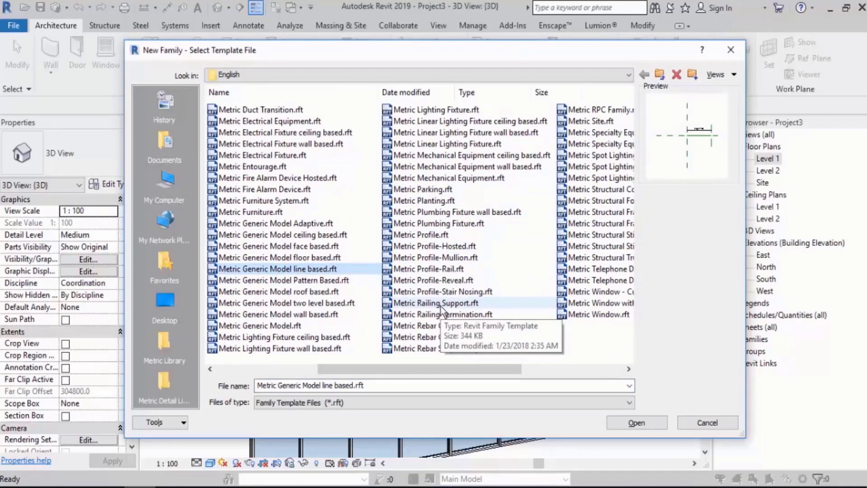
pyautogui.click(442, 257)
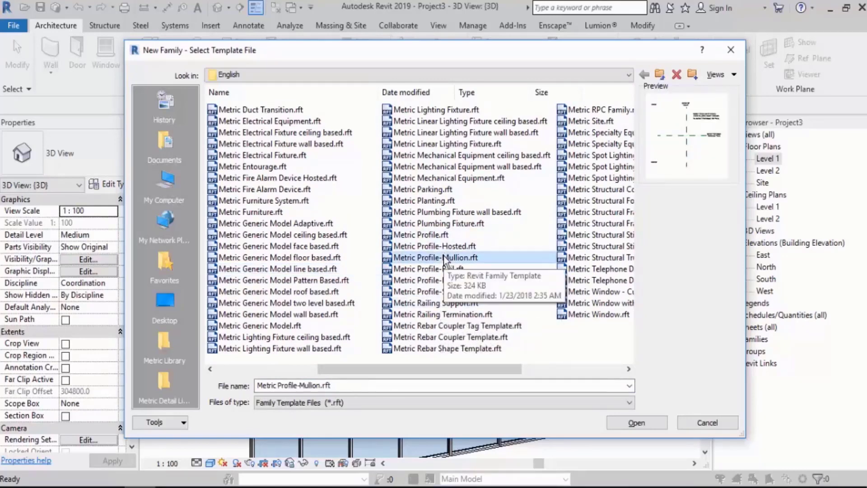
pyautogui.doubleClick(443, 256)
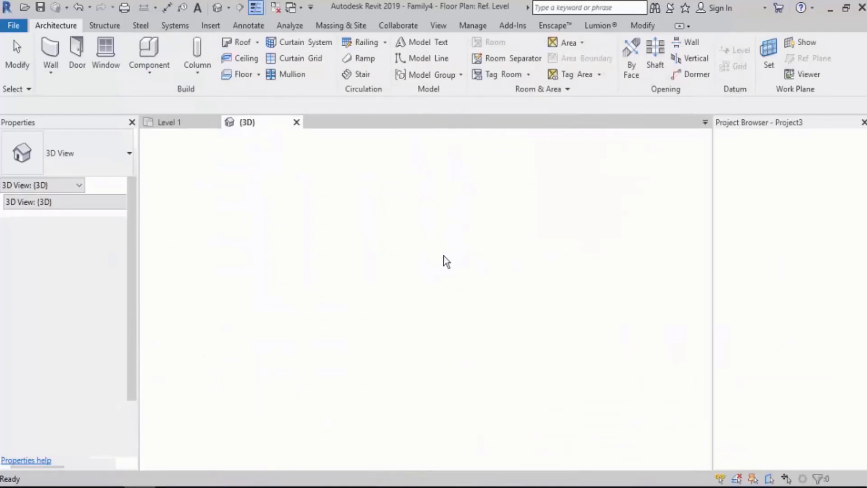
# Examine the template's reference planes, interior and exterior labels, and the note about curtain panel trimming
pyautogui.scroll(3, 412, 283)
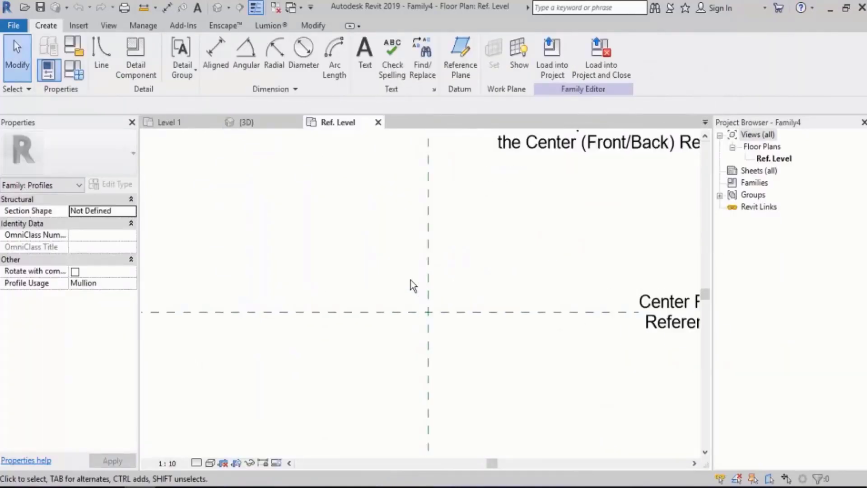
pyautogui.scroll(-4, 393, 277)
pyautogui.moveTo(467, 271); pyautogui.dragTo(481, 287, button='middle')
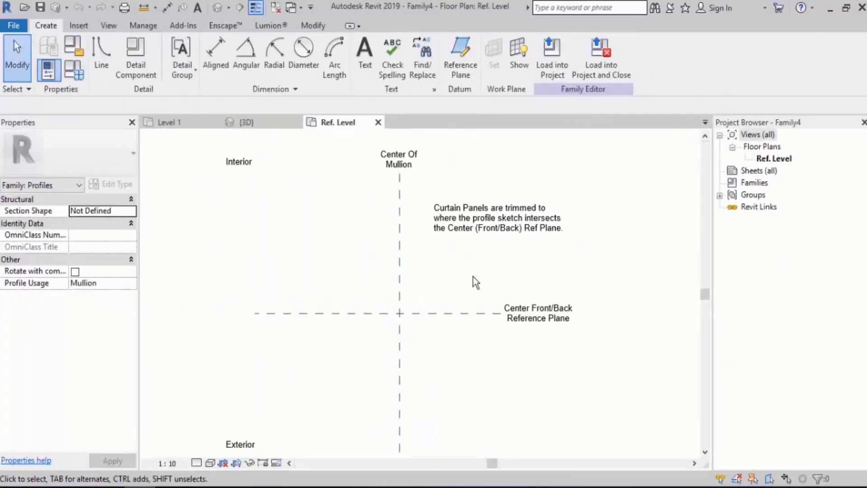
pyautogui.click(487, 227)
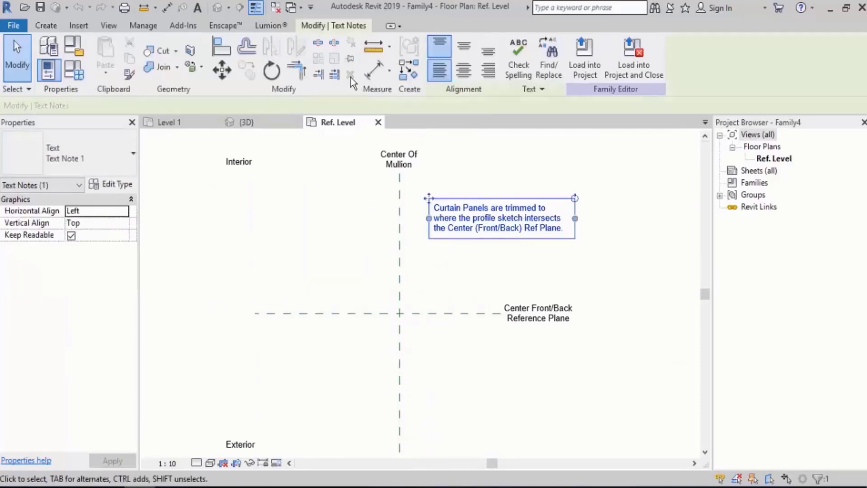
pyautogui.click(499, 267)
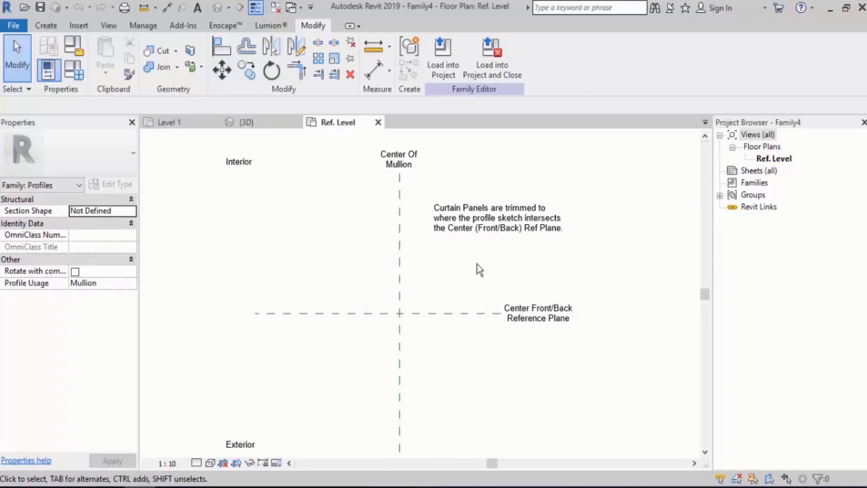
# Start a line chain left of the centre plane with a 50 mm horizontal top edge and a 15 mm vertical edge down from its right end
pyautogui.click(48, 26)
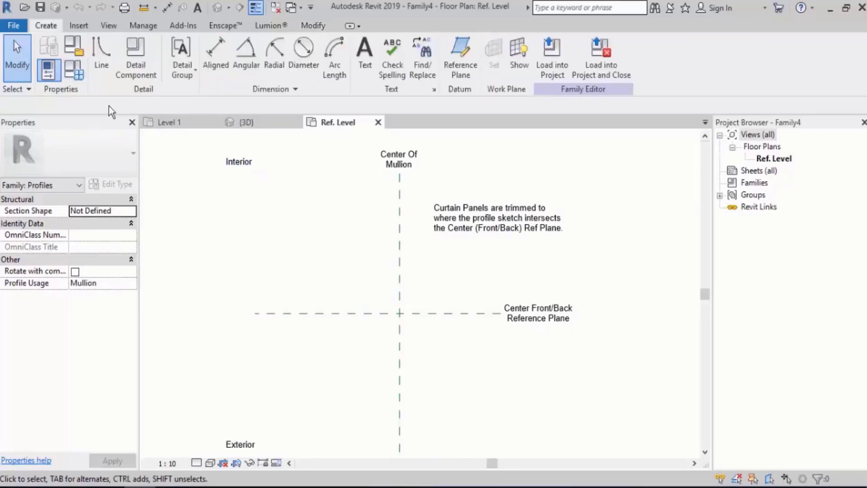
pyautogui.click(101, 50)
pyautogui.scroll(3, 383, 313)
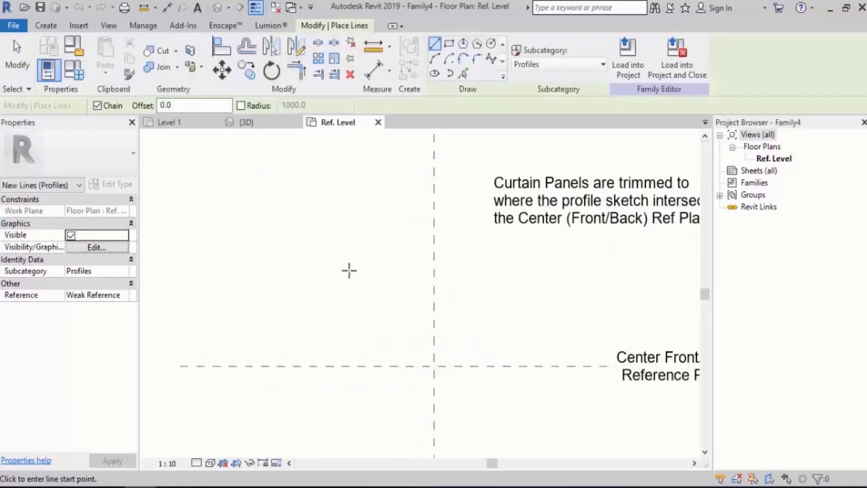
pyautogui.moveTo(349, 271); pyautogui.dragTo(449, 361, button='middle')
pyautogui.click(295, 220)
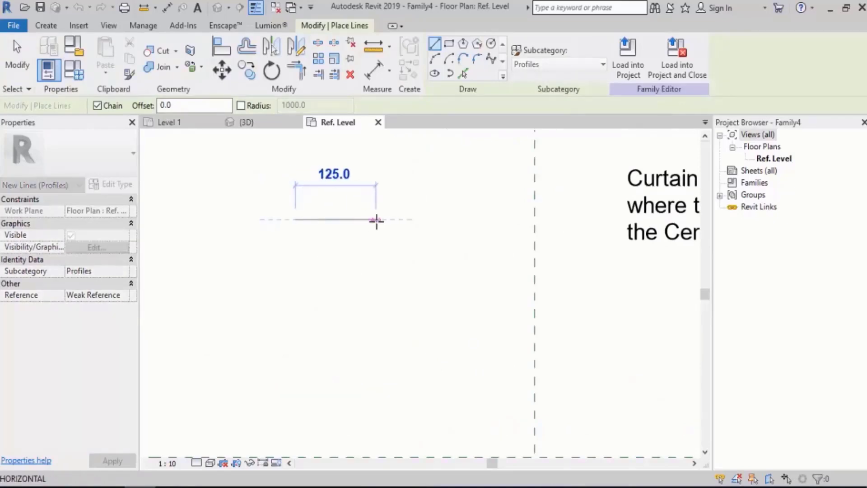
pyautogui.write('50')
pyautogui.press('Return')
pyautogui.scroll(2, 359, 230)
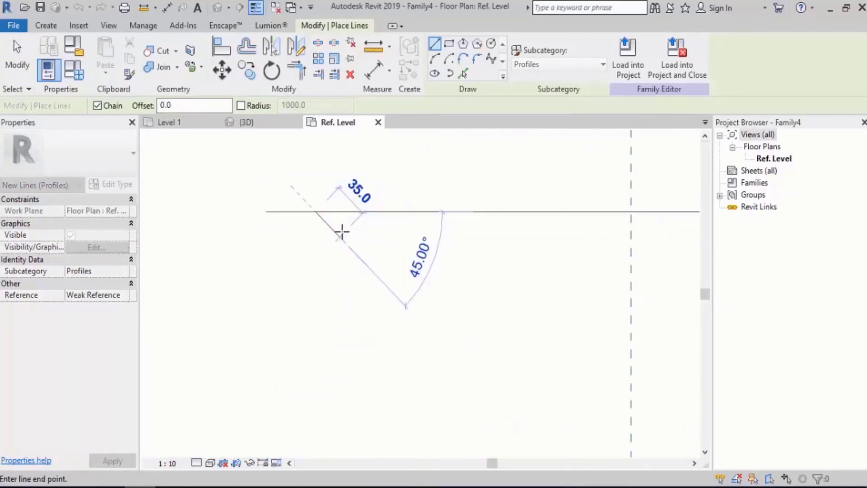
pyautogui.scroll(4, 306, 219)
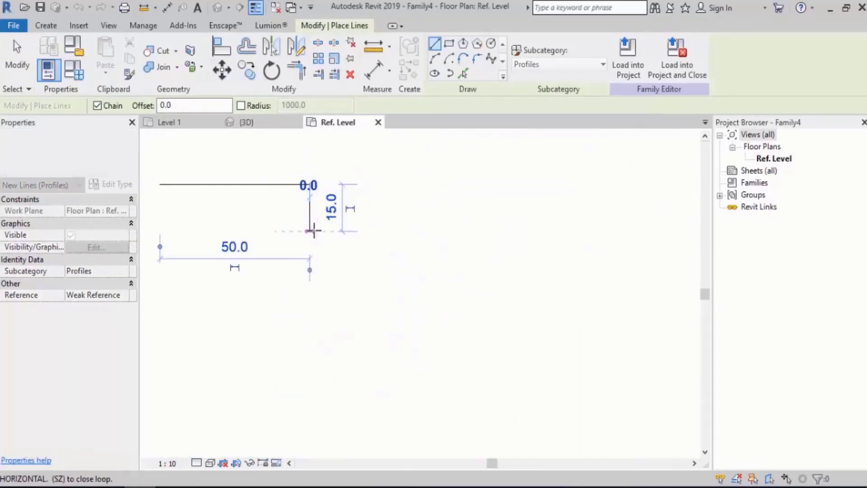
pyautogui.click(313, 231)
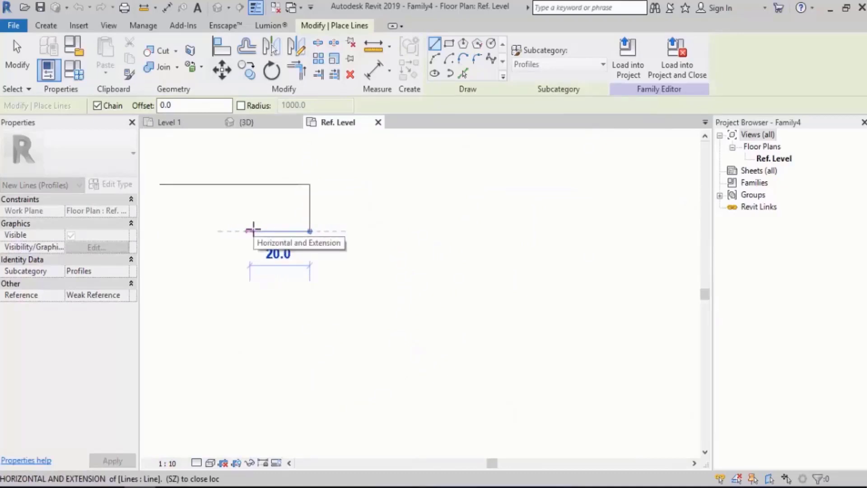
# Continue the chain with a square notch: 15 mm inward, 15 mm down and 15 mm back out to the right side
pyautogui.write('15')
pyautogui.press('Return')
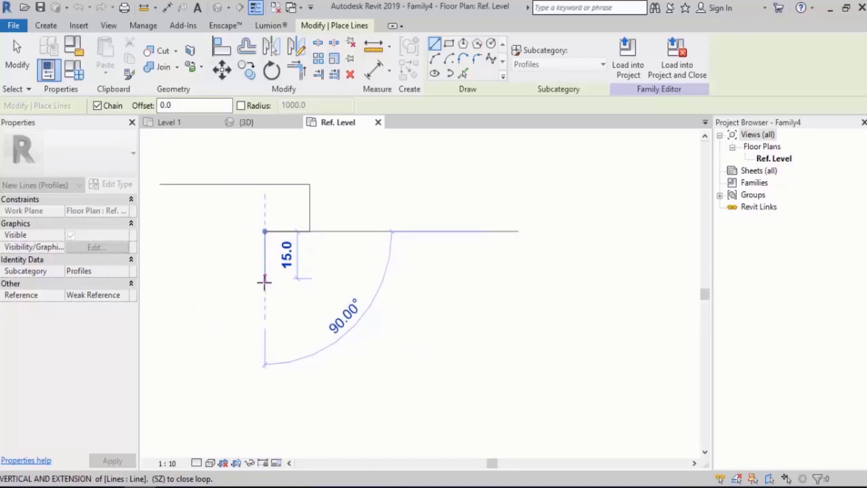
pyautogui.click(264, 278)
pyautogui.click(310, 278)
pyautogui.scroll(-3, 348, 202)
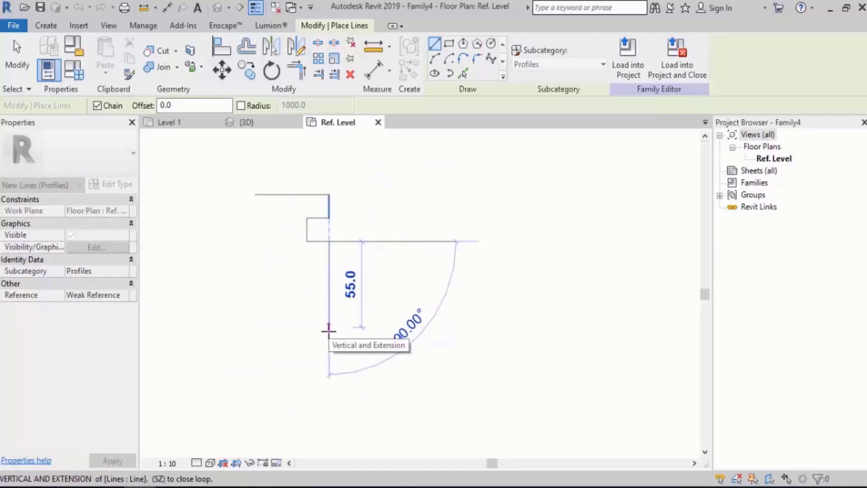
# Draw the 120 mm right side, the 50 mm bottom edge and the 120 mm left side up to the notch's lower level, ending the chain
pyautogui.write('120')
pyautogui.press('Return')
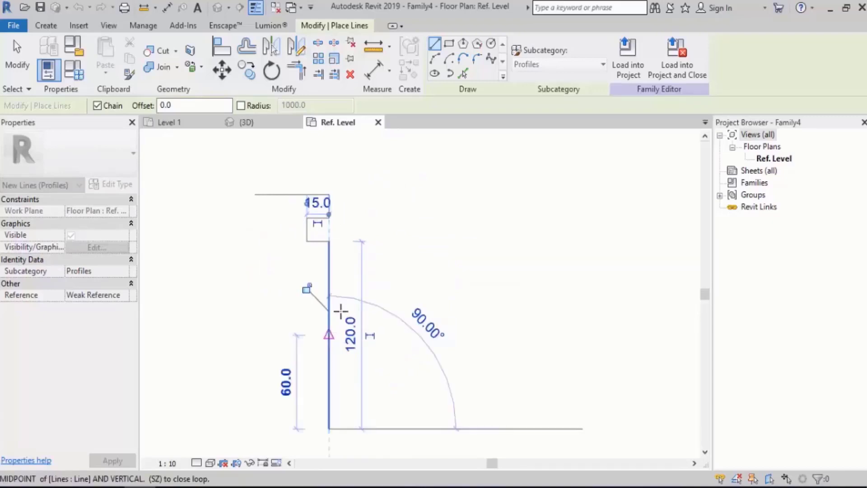
pyautogui.scroll(-2, 339, 316)
pyautogui.scroll(2, 298, 373)
pyautogui.click(293, 368)
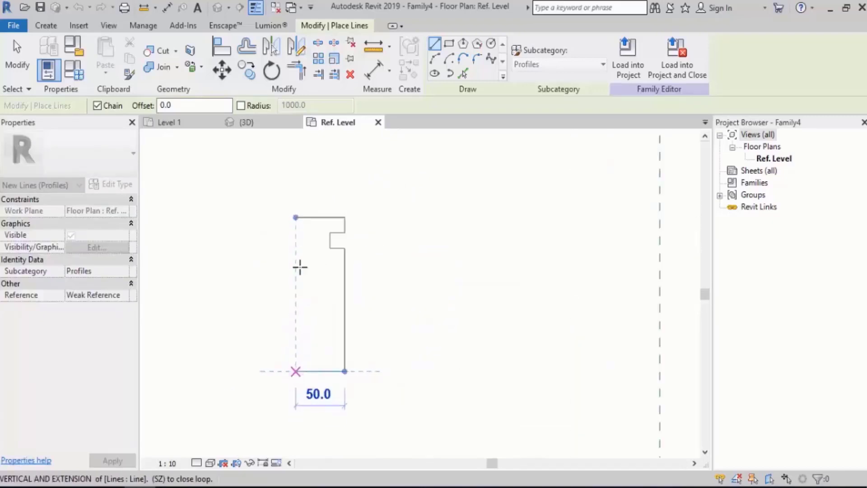
pyautogui.scroll(2, 300, 264)
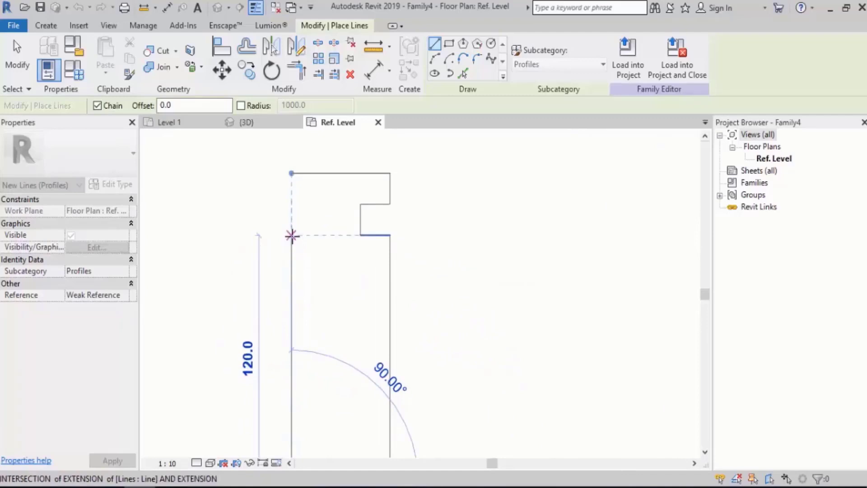
pyautogui.click(292, 236)
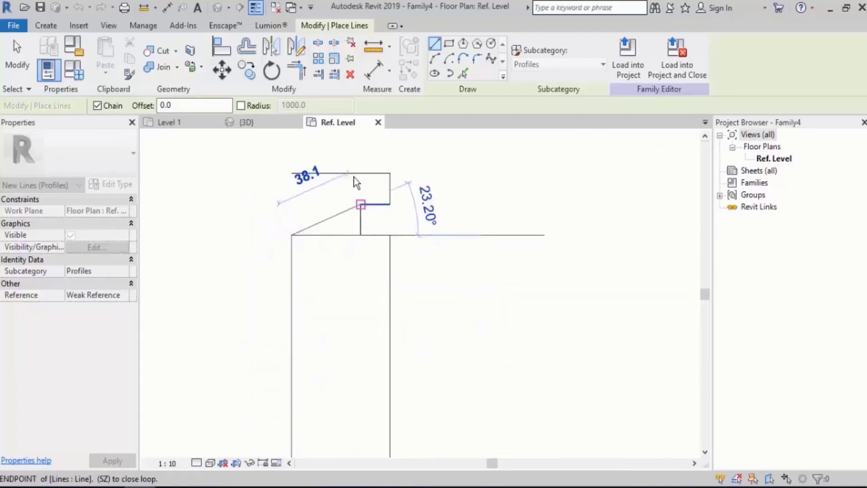
pyautogui.press('Escape')
pyautogui.press('Escape')
# Mirror a copy of the top edge and notch lines about a vertical axis through the top edge's midpoint
pyautogui.moveTo(337, 158); pyautogui.dragTo(424, 271)
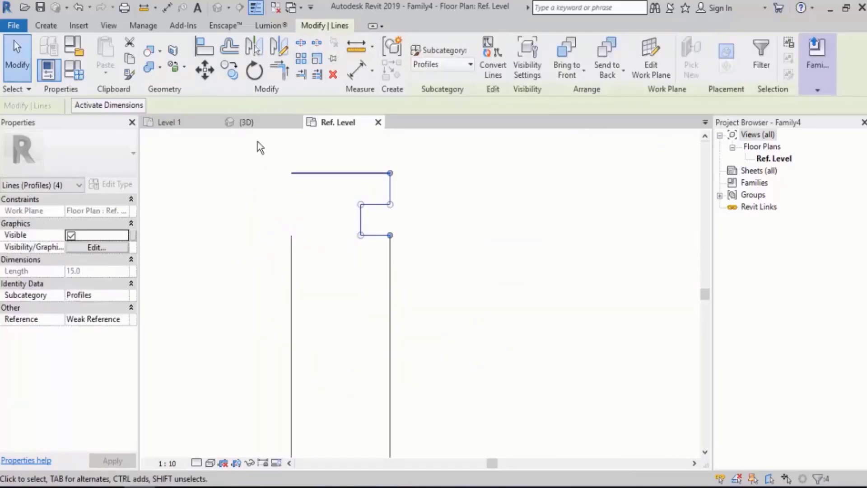
pyautogui.click(285, 50)
pyautogui.click(341, 173)
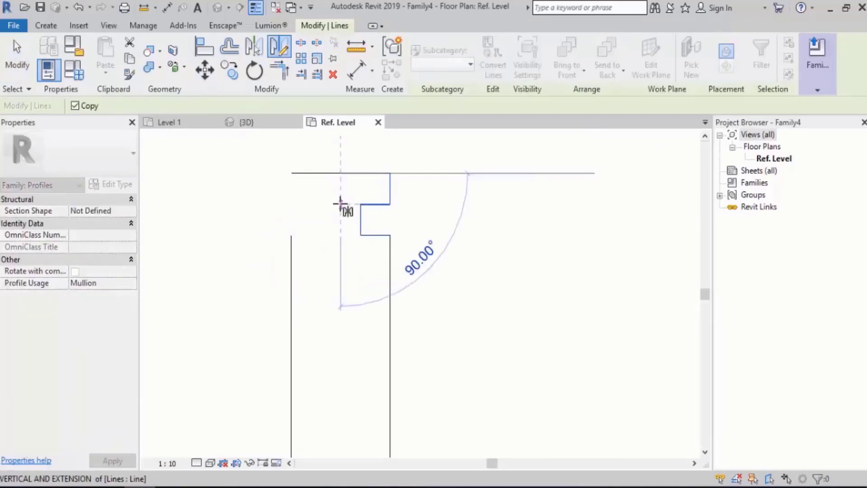
pyautogui.click(392, 208)
pyautogui.press('Escape')
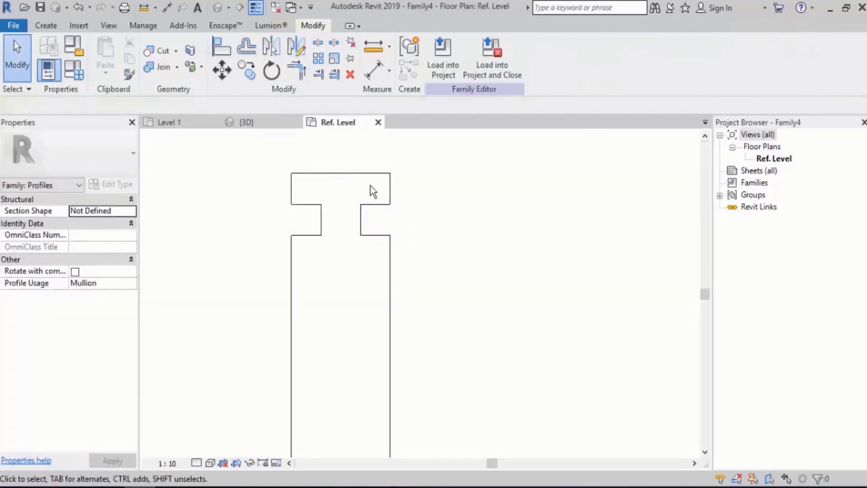
# Move the whole profile by the midpoint of its right notch's vertical edge onto the Center (Front/Back) reference plane
pyautogui.scroll(-6, 340, 164)
pyautogui.moveTo(346, 256)
pyautogui.mouseDown(button='middle')
pyautogui.moveTo(386, 248)
pyautogui.moveTo(357, 253)
pyautogui.mouseUp(button='middle')
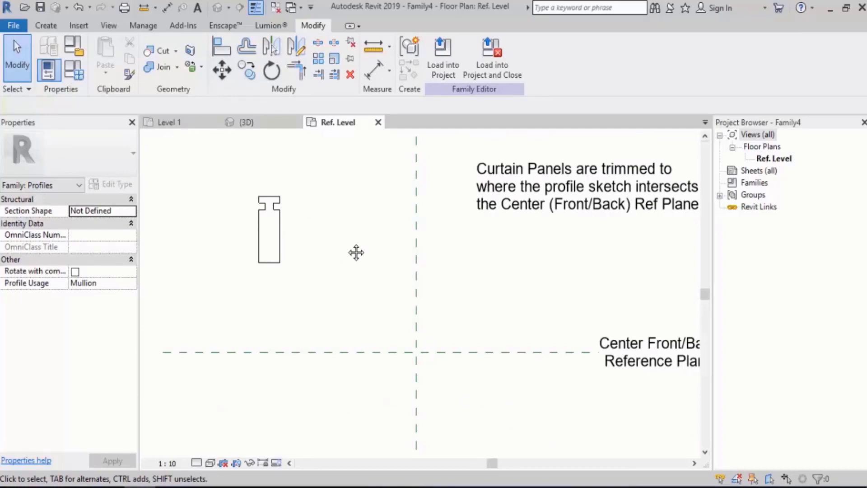
pyautogui.moveTo(219, 300); pyautogui.dragTo(307, 177)
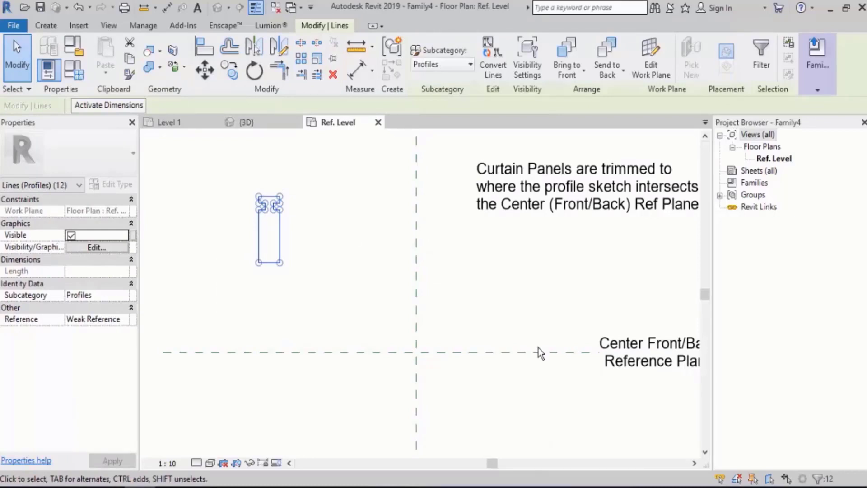
pyautogui.click(204, 70)
pyautogui.scroll(5, 273, 214)
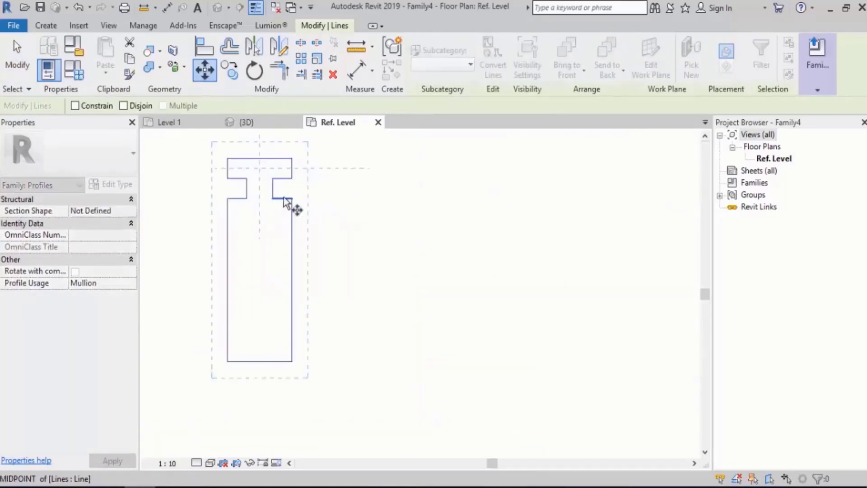
pyautogui.click(273, 188)
pyautogui.scroll(-5, 367, 281)
pyautogui.scroll(5, 496, 373)
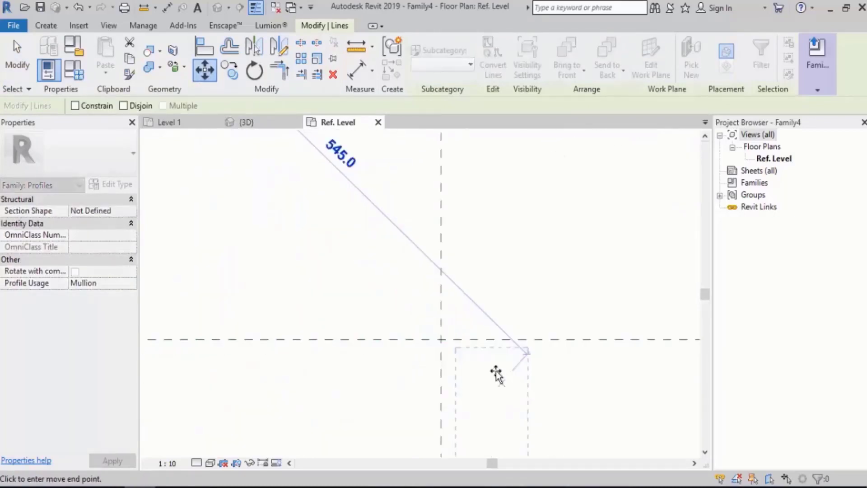
pyautogui.scroll(3, 496, 372)
pyautogui.click(481, 333)
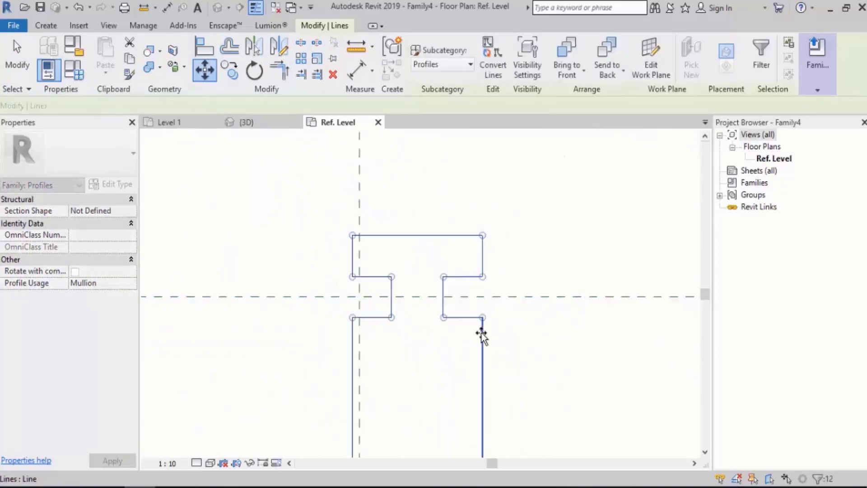
# Move the profile horizontally so the midpoint of its top edge lies on the Center of Mullion reference plane, and deselect it
pyautogui.click(205, 70)
pyautogui.scroll(1, 412, 325)
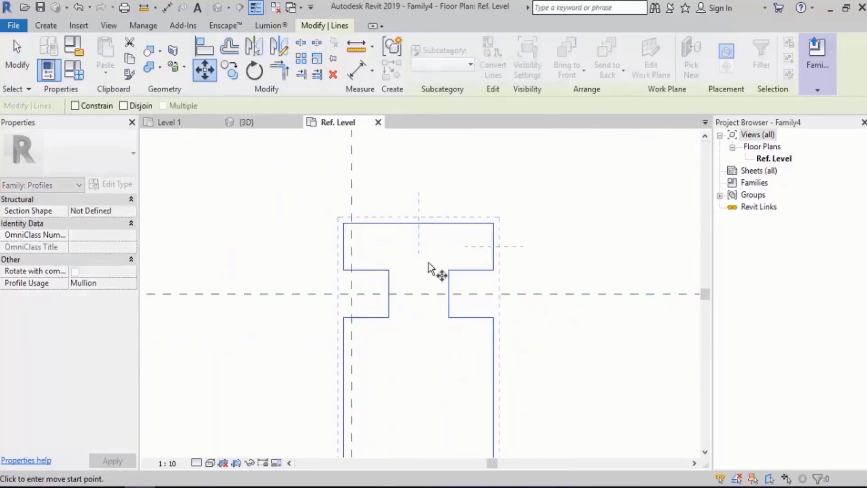
pyautogui.click(418, 223)
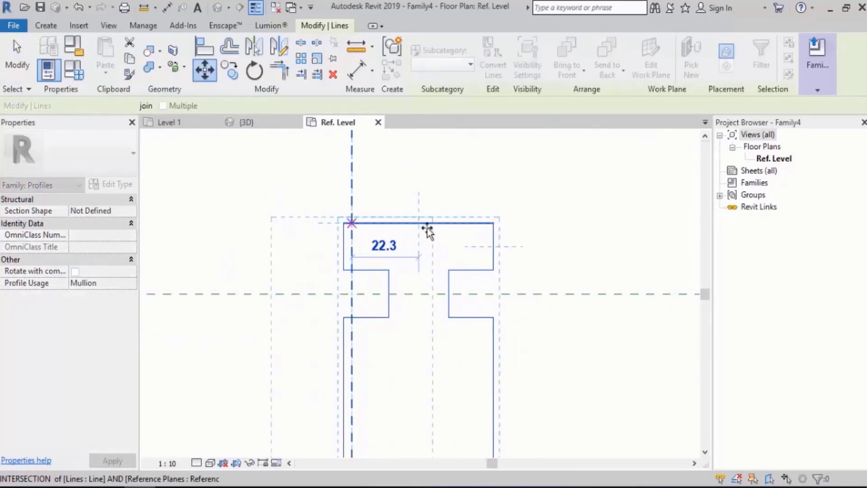
pyautogui.click(352, 223)
pyautogui.click(515, 230)
# Examine how the profile's side notches line up with the Center (Front/Back) reference plane where curtain panels are trimmed
pyautogui.scroll(-6, 350, 191)
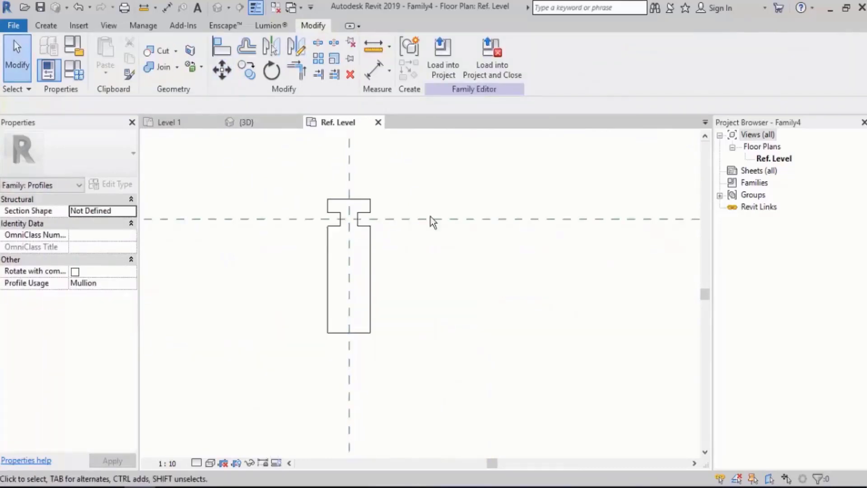
pyautogui.moveTo(448, 214); pyautogui.dragTo(445, 225, button='middle')
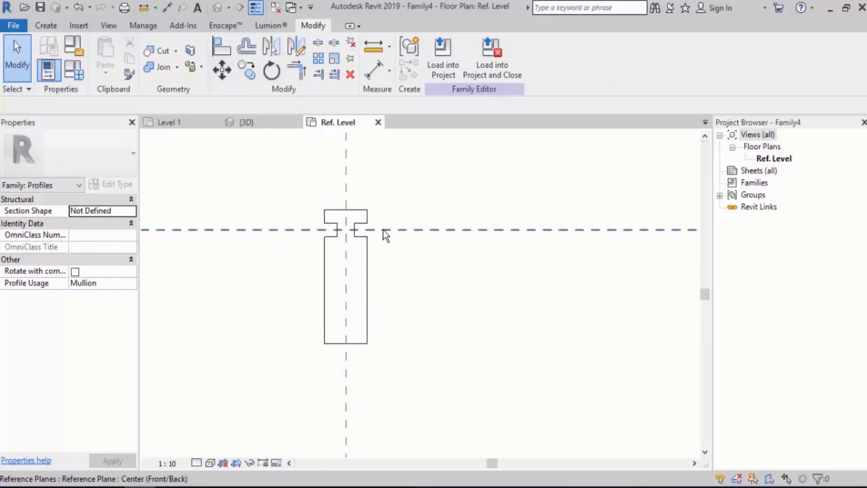
pyautogui.moveTo(411, 284); pyautogui.dragTo(422, 318, button='middle')
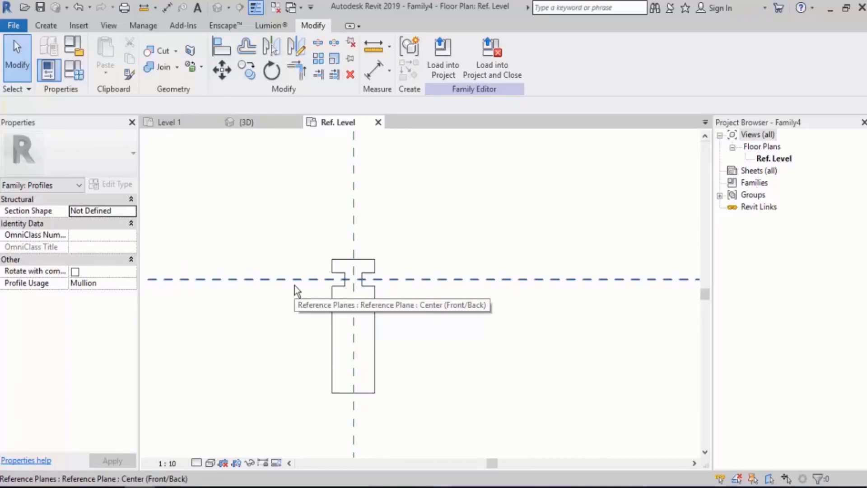
pyautogui.scroll(3, 367, 285)
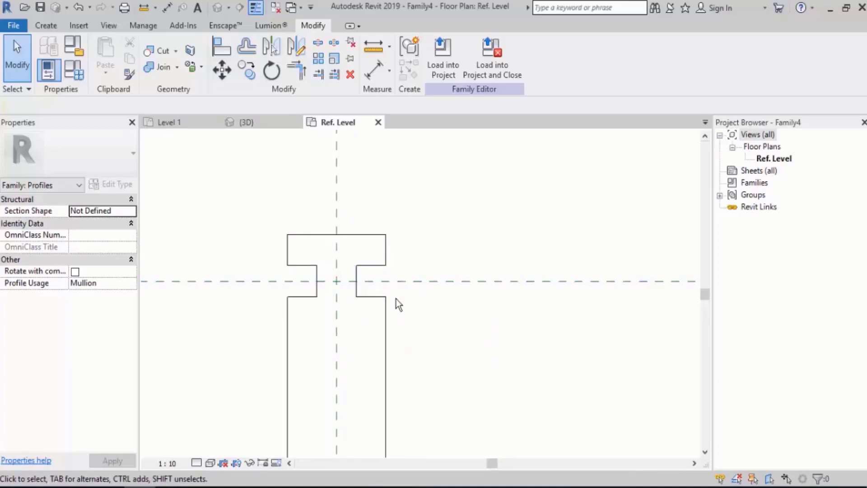
pyautogui.scroll(-3, 377, 181)
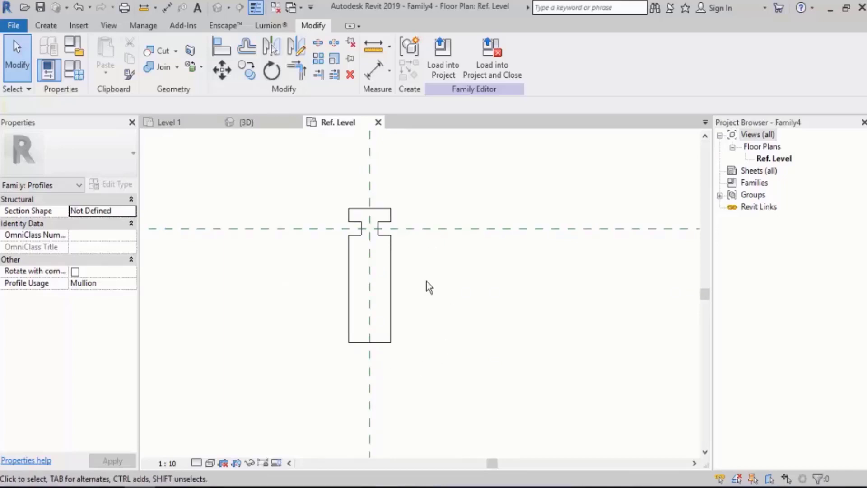
pyautogui.scroll(3, 422, 273)
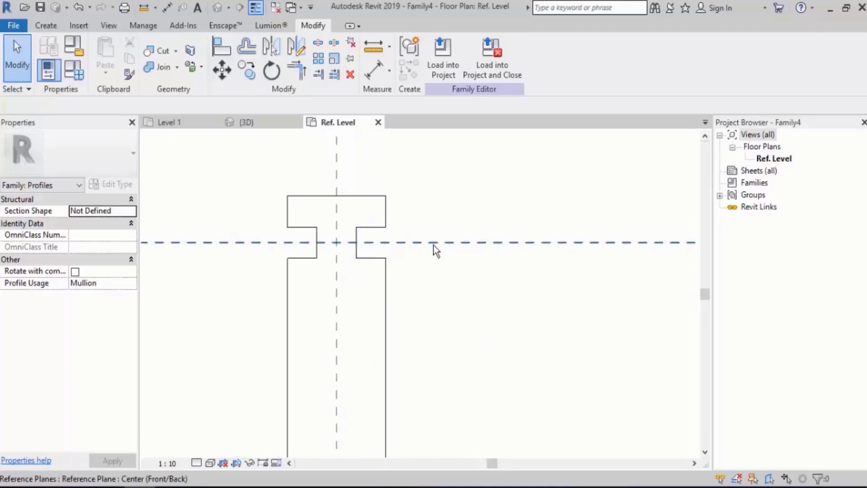
pyautogui.scroll(-2, 394, 205)
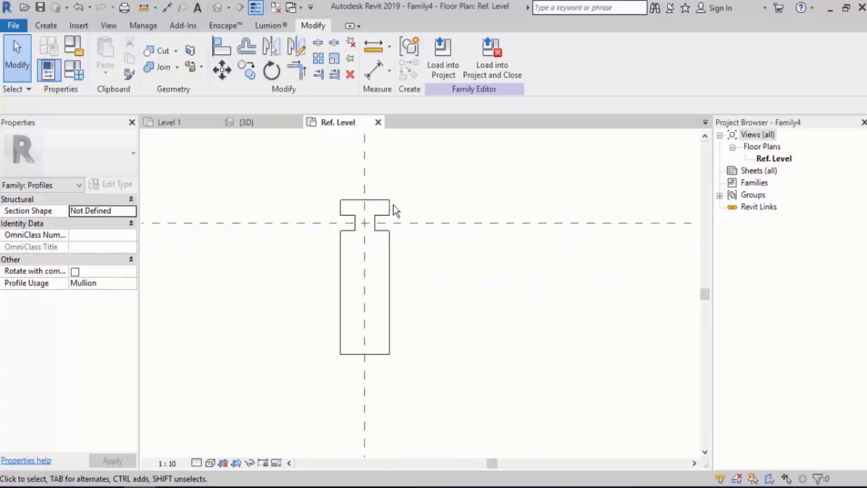
# Save the family to the Desktop as Profilei and load it into the project
pyautogui.hotkey('ctrl', 's')
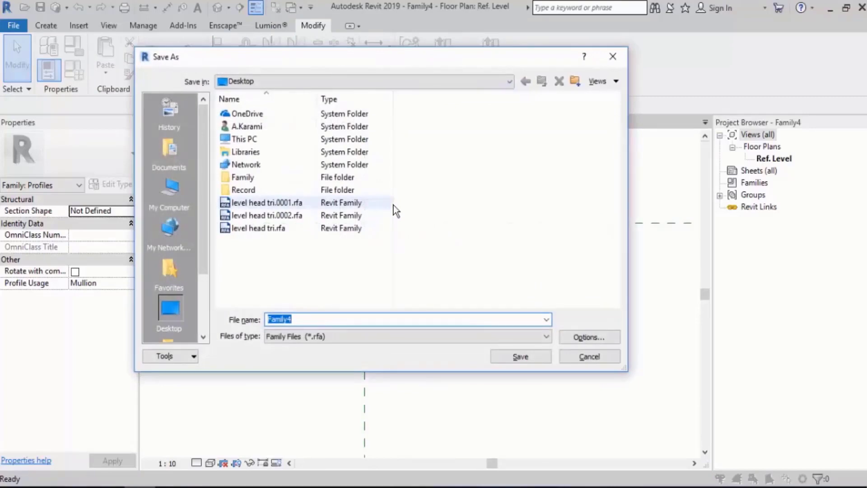
pyautogui.write('Pro')
pyautogui.press('BackSpace')
pyautogui.press('BackSpace')
pyautogui.press('BackSpace')
pyautogui.write('Profile1')
pyautogui.press('BackSpace')
pyautogui.press('Return')
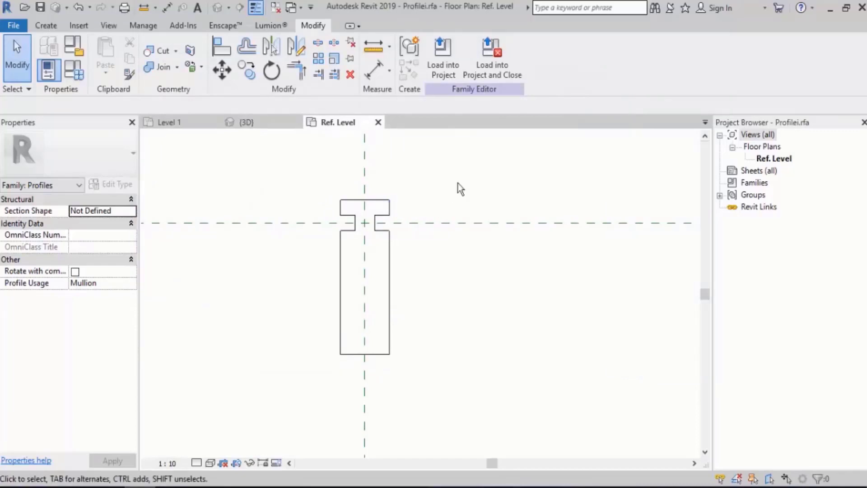
pyautogui.click(442, 58)
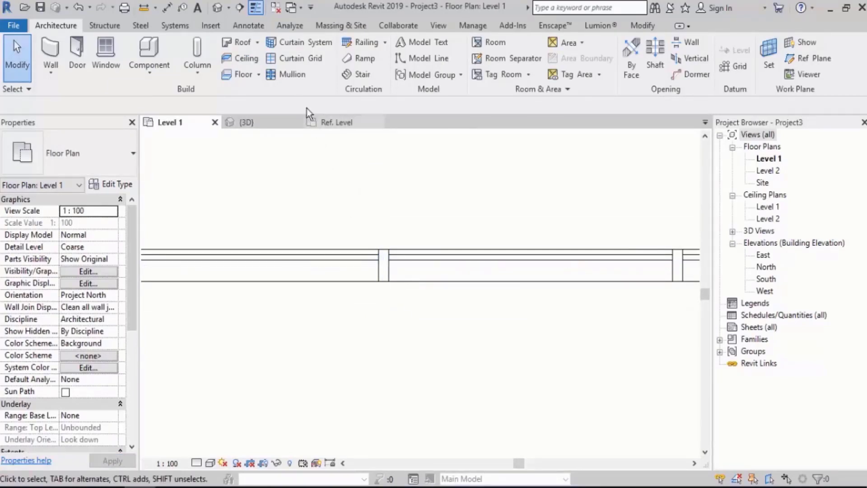
# Set the Profile parameter of the Rectangular Mullion type Mullion i to Profilei : Profilei
pyautogui.click(294, 76)
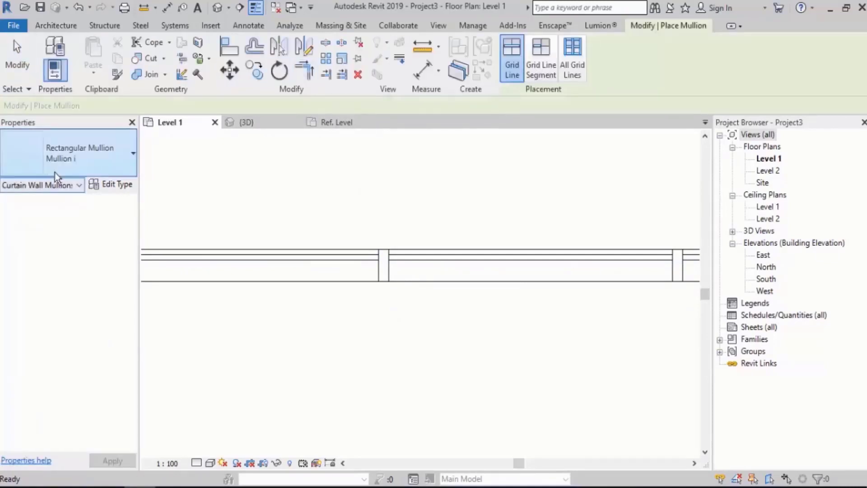
pyautogui.click(114, 186)
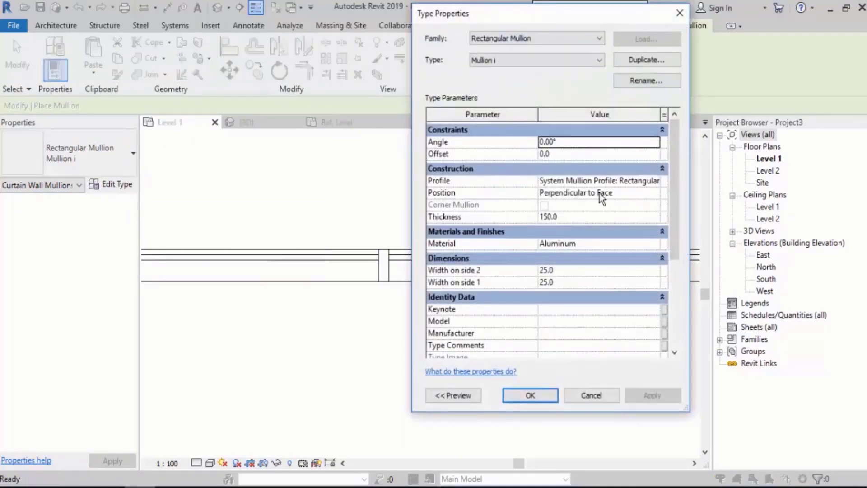
pyautogui.click(655, 180)
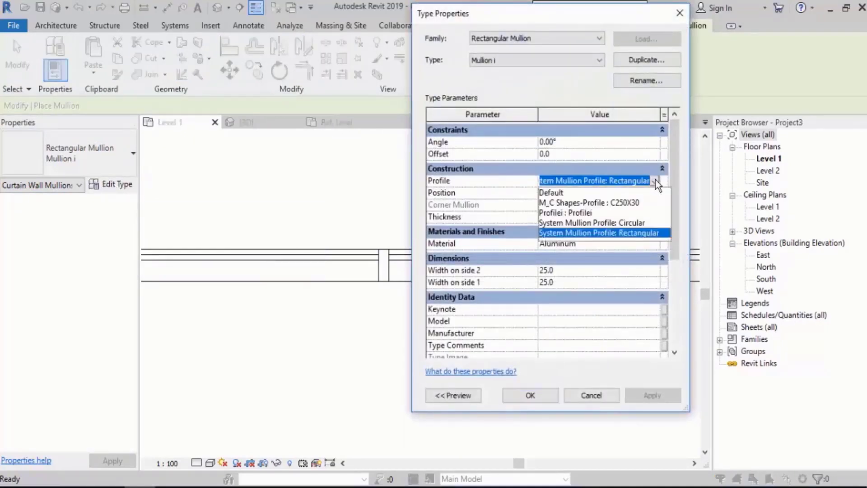
pyautogui.click(582, 213)
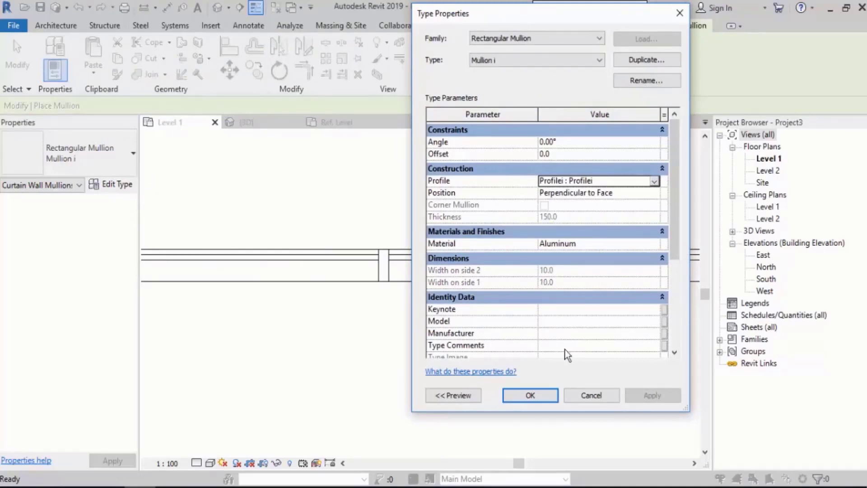
pyautogui.click(540, 397)
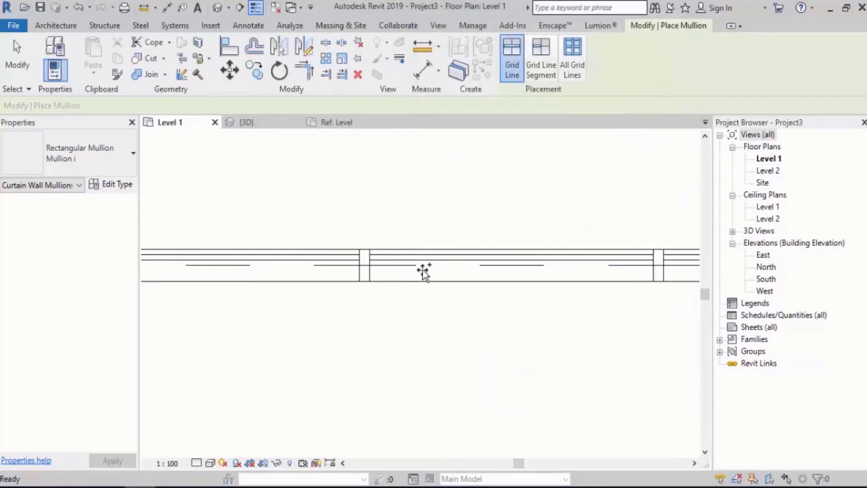
pyautogui.press('Escape')
# In the 3D view, set the Storefront curtain wall type's vertical interior mullions to Rectangular Mullion : Mullion i
pyautogui.click(218, 7)
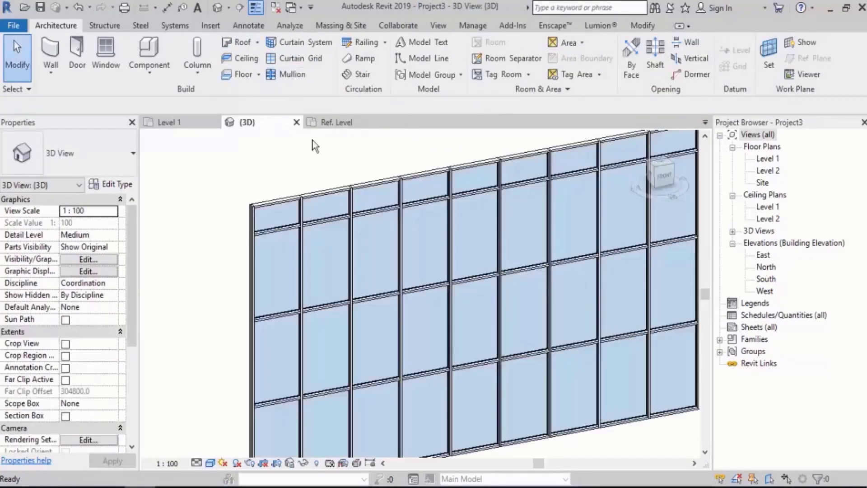
pyautogui.scroll(5, 373, 223)
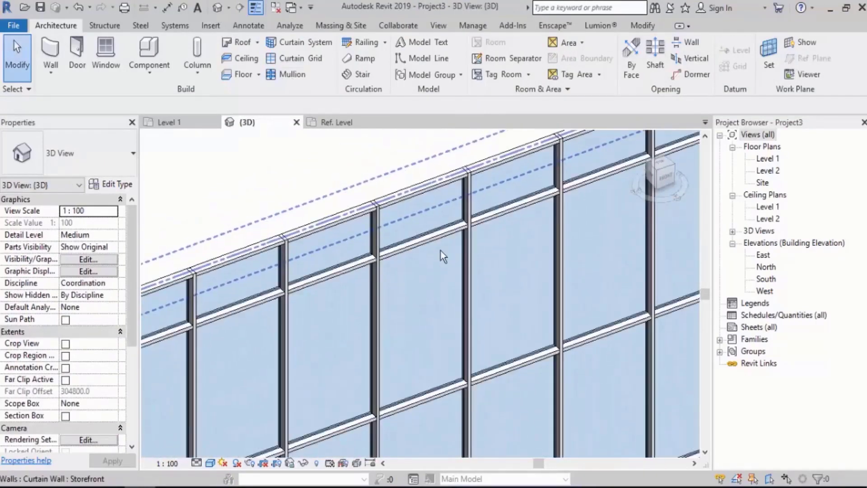
pyautogui.moveTo(441, 250); pyautogui.dragTo(455, 285, button='middle')
pyautogui.click(431, 309)
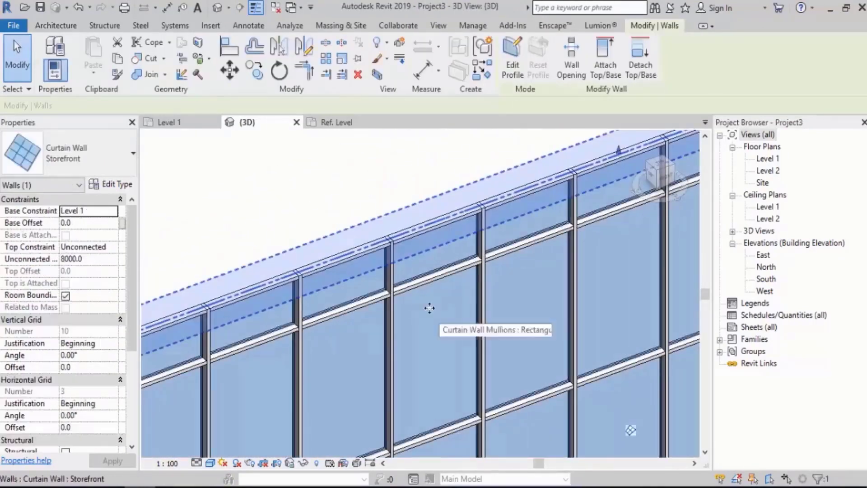
pyautogui.click(111, 182)
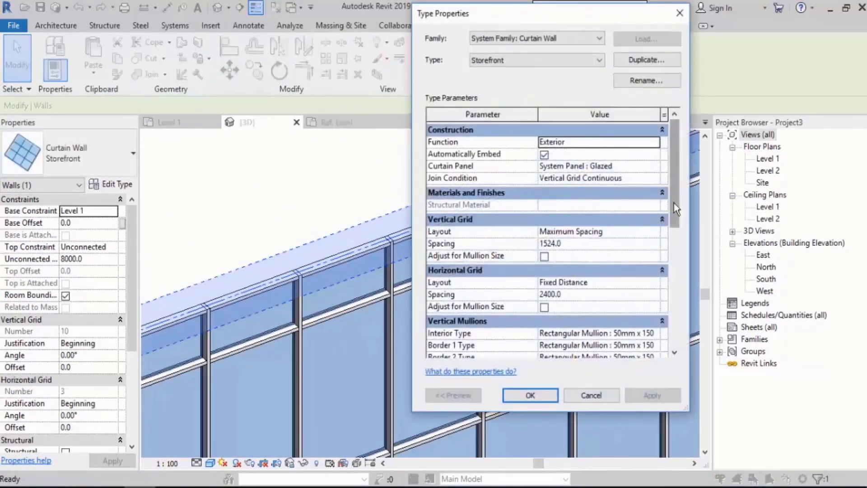
pyautogui.moveTo(676, 208); pyautogui.dragTo(680, 275)
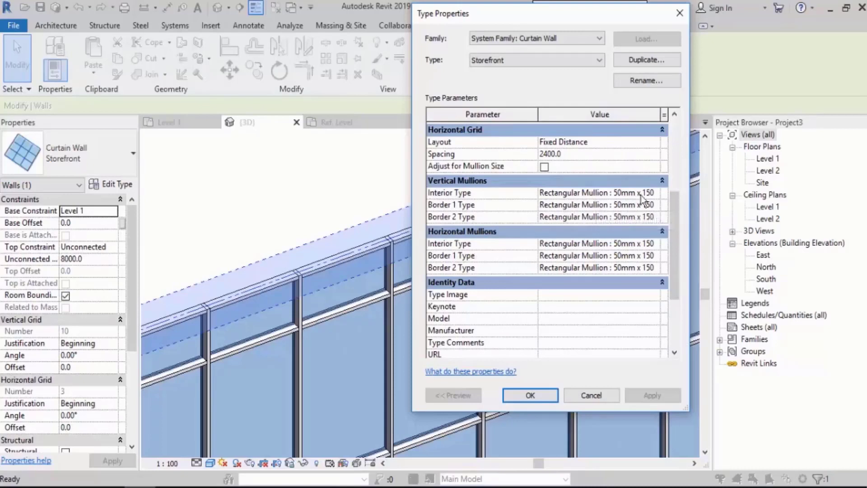
pyautogui.click(655, 193)
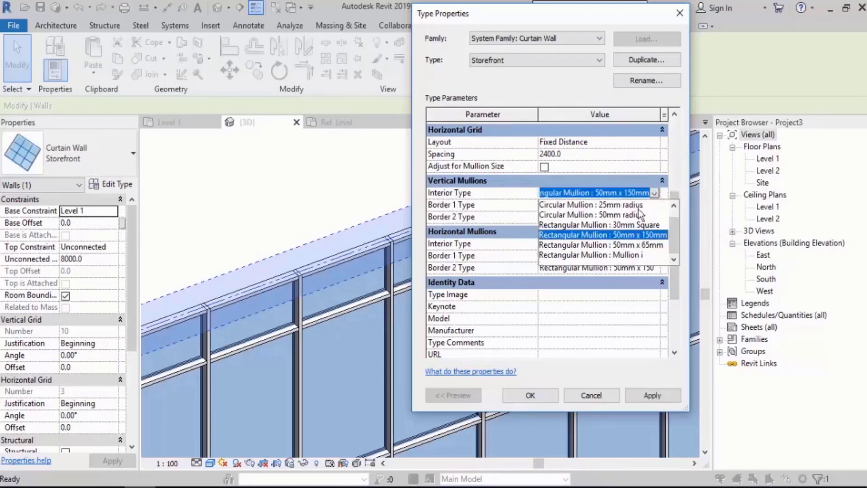
pyautogui.click(631, 256)
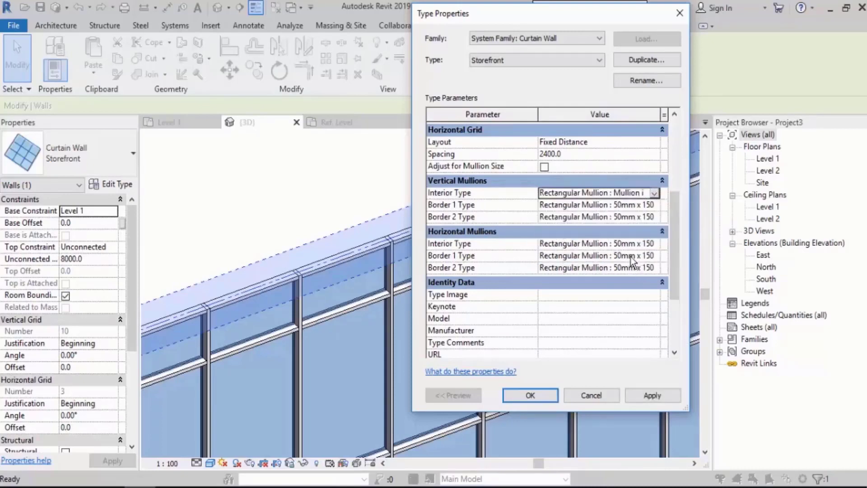
# Set the Storefront type's horizontal interior mullions to Rectangular Mullion : Mullion i, accept the type changes, and deselect the wall
pyautogui.click(655, 244)
pyautogui.click(635, 306)
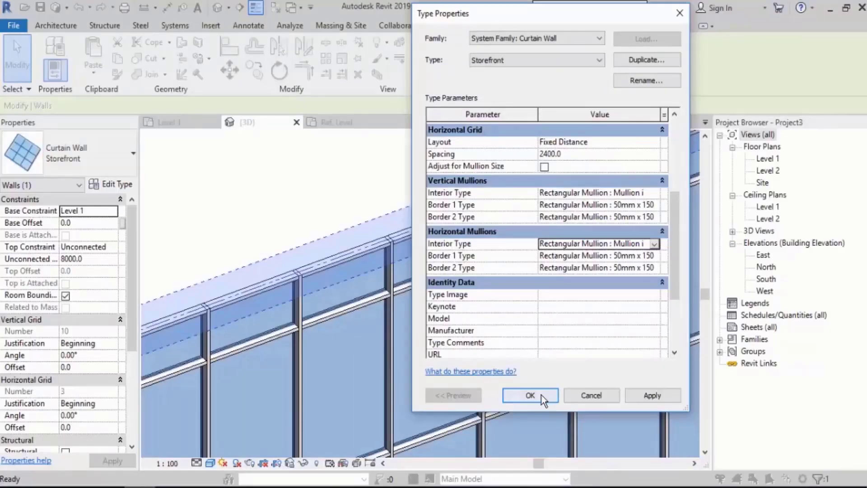
pyautogui.click(541, 395)
pyautogui.click(349, 188)
# Open the Level 1 floor plan and switch it to the Shaded visual style to show a mullion and its glass panels
pyautogui.scroll(5, 389, 242)
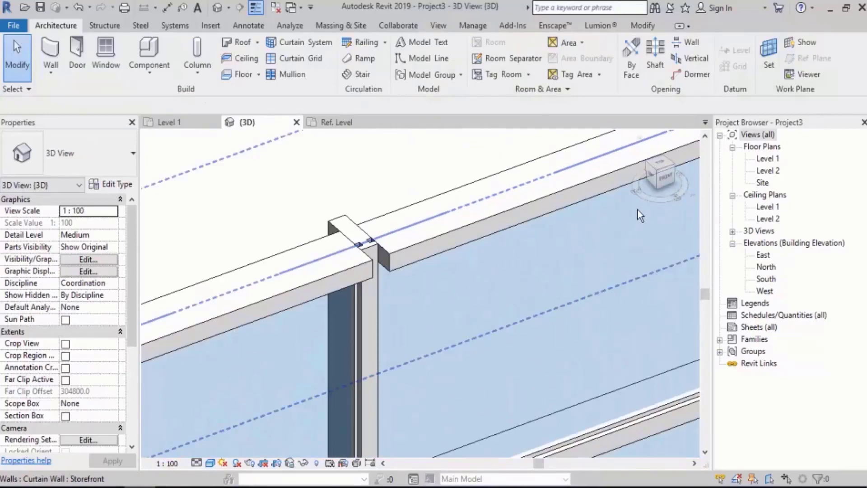
pyautogui.scroll(-6, 488, 218)
pyautogui.doubleClick(764, 159)
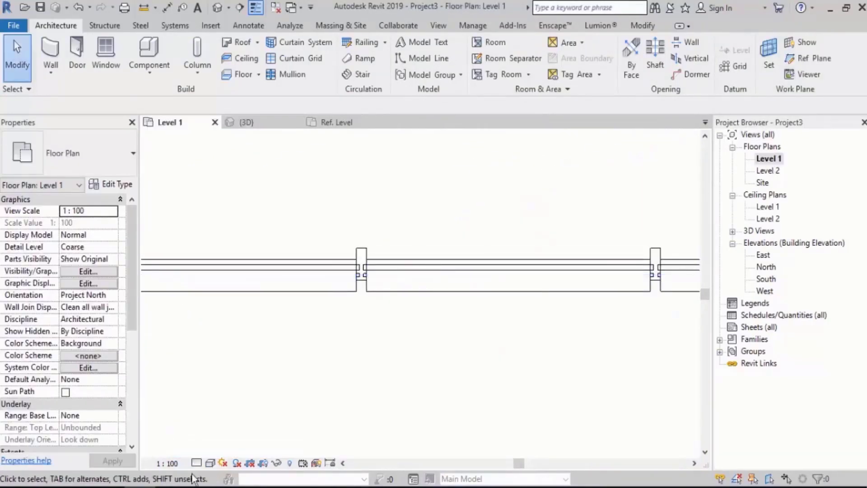
pyautogui.click(210, 463)
pyautogui.click(232, 409)
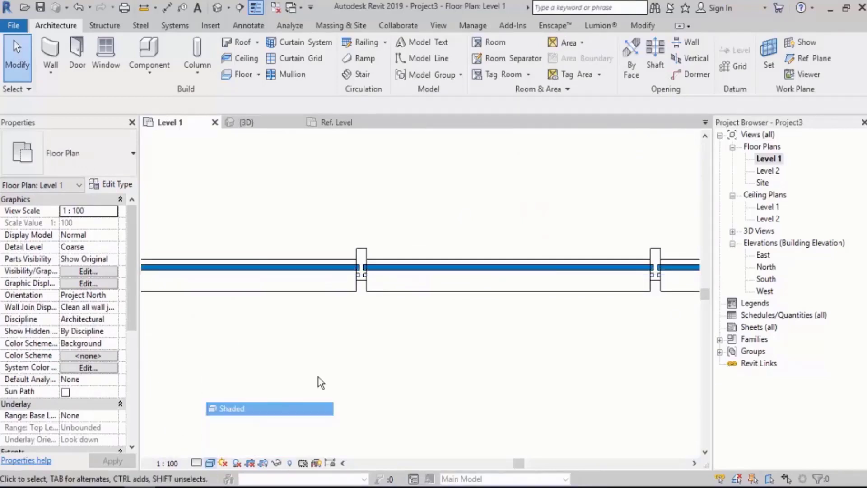
pyautogui.scroll(5, 378, 292)
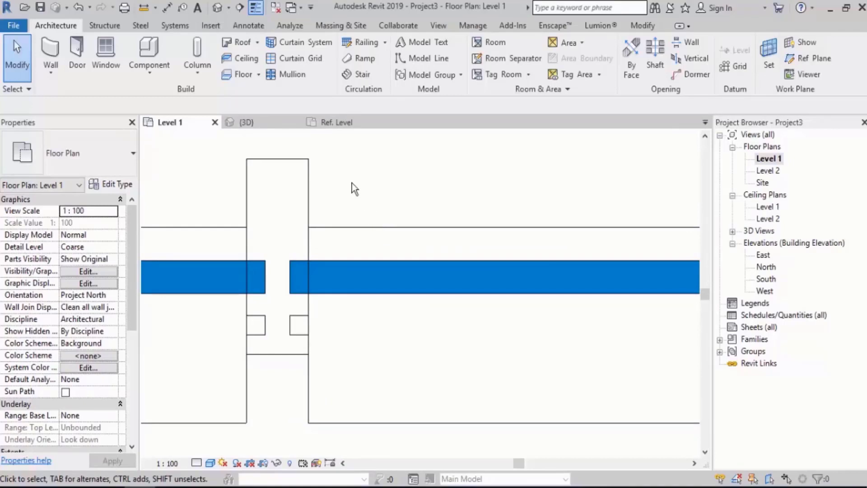
pyautogui.press('Tab')
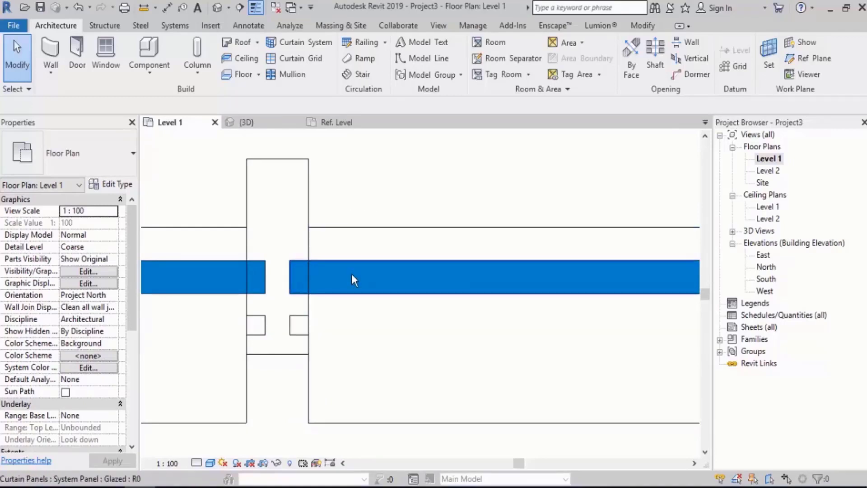
pyautogui.click(351, 275)
pyautogui.scroll(-2, 268, 262)
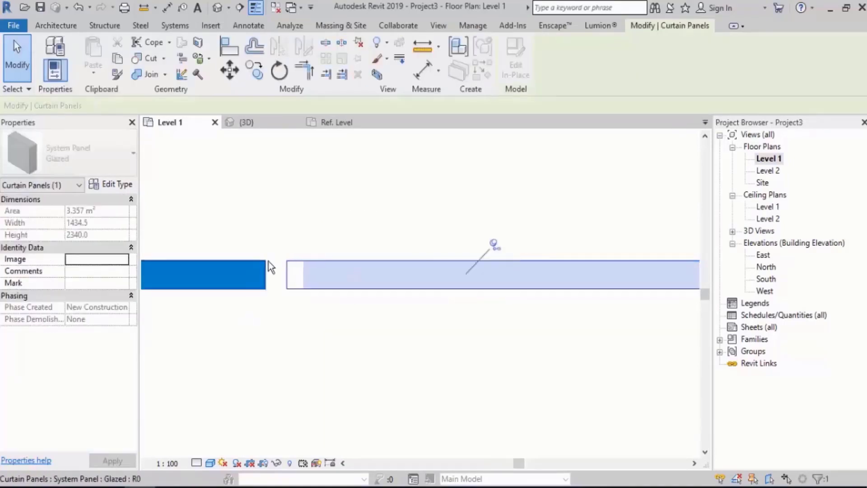
pyautogui.click(115, 184)
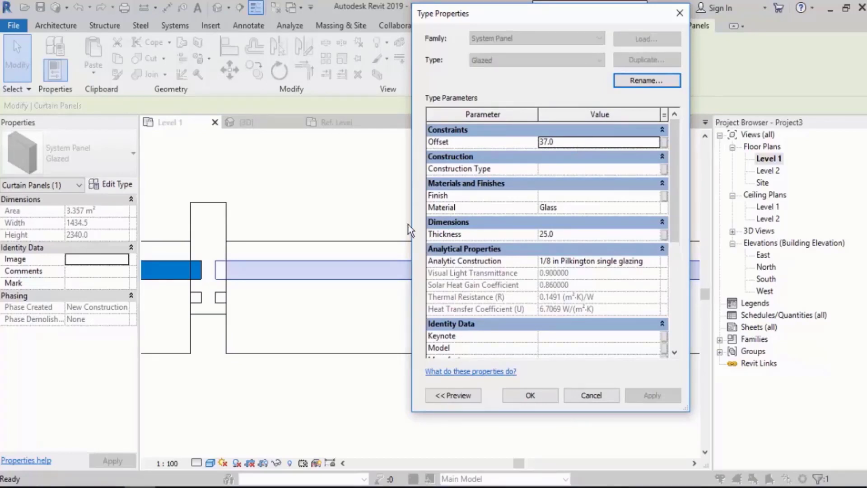
pyautogui.press('Return')
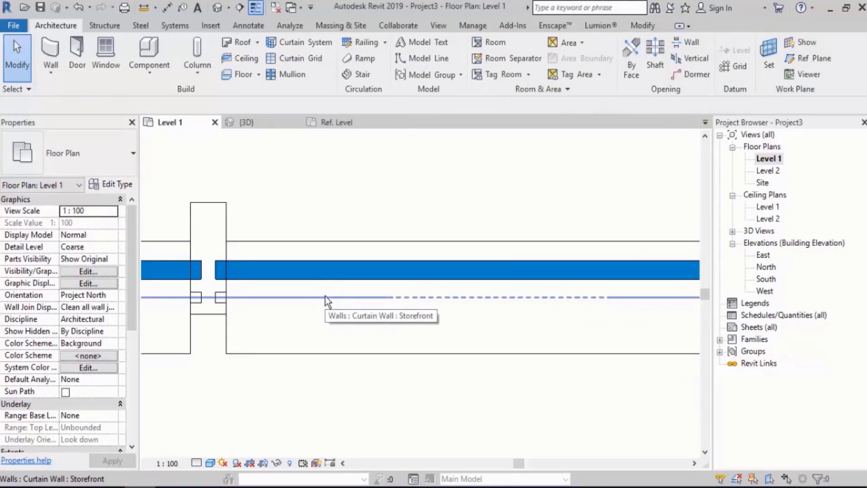
# Set the Offset of the Glazed system panel type to 0.0 and apply it
pyautogui.click(324, 280)
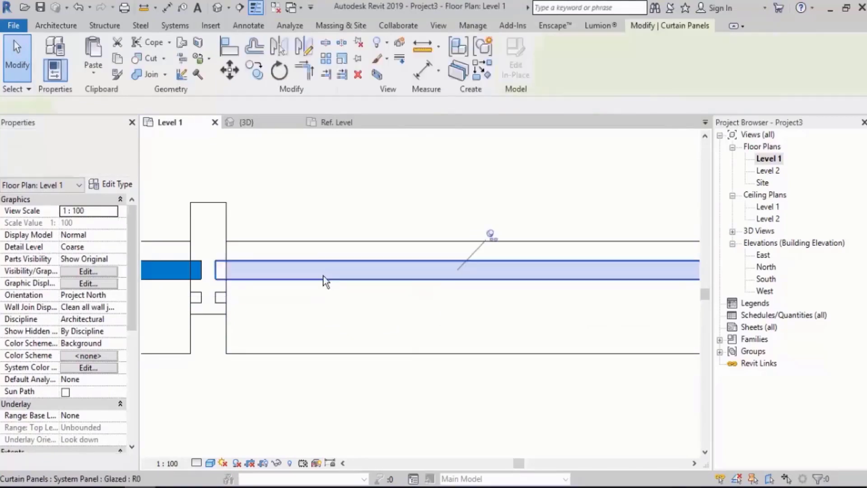
pyautogui.click(117, 184)
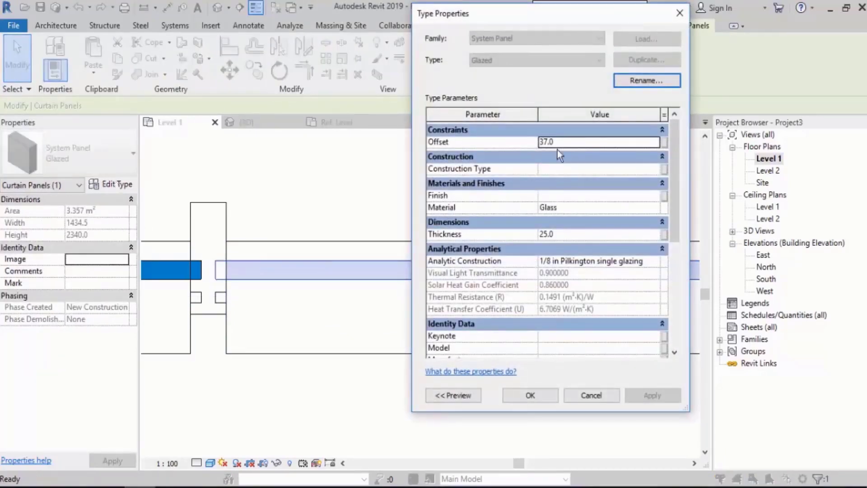
pyautogui.click(565, 143)
pyautogui.write('0.0')
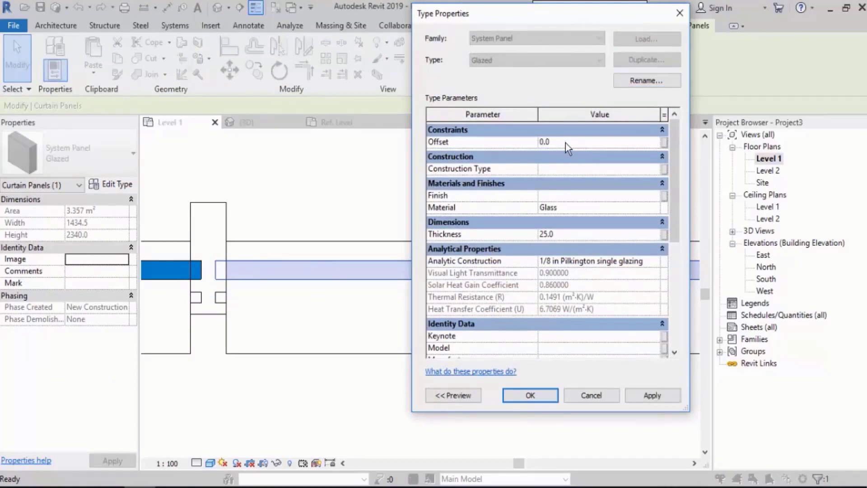
pyautogui.click(646, 396)
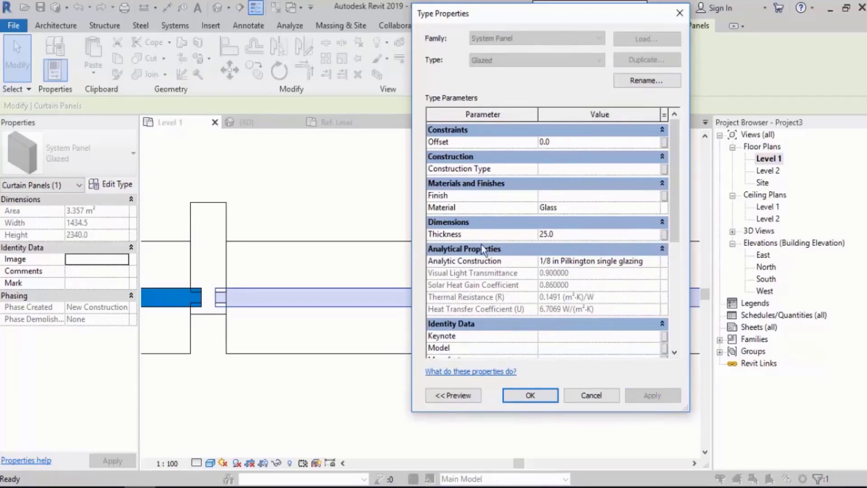
# Set the Glazed panel type's Thickness to 15, accept the type changes, and deselect the panel
pyautogui.click(577, 237)
pyautogui.write('15')
pyautogui.click(650, 398)
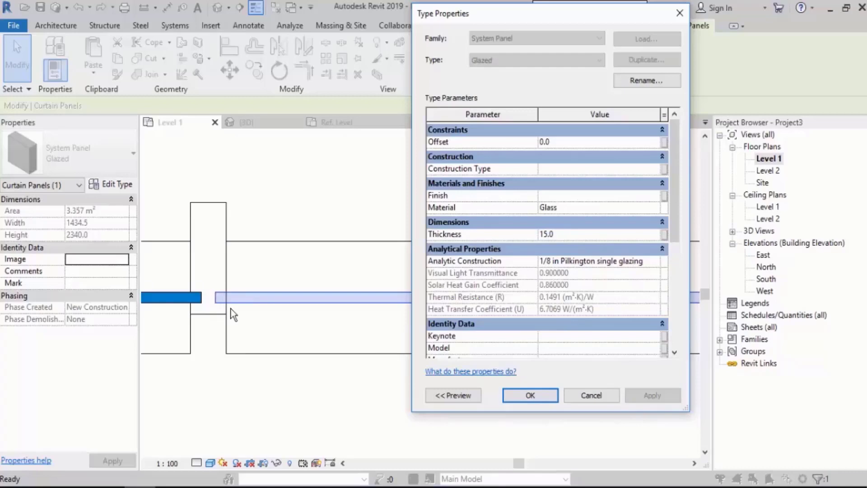
pyautogui.click(531, 395)
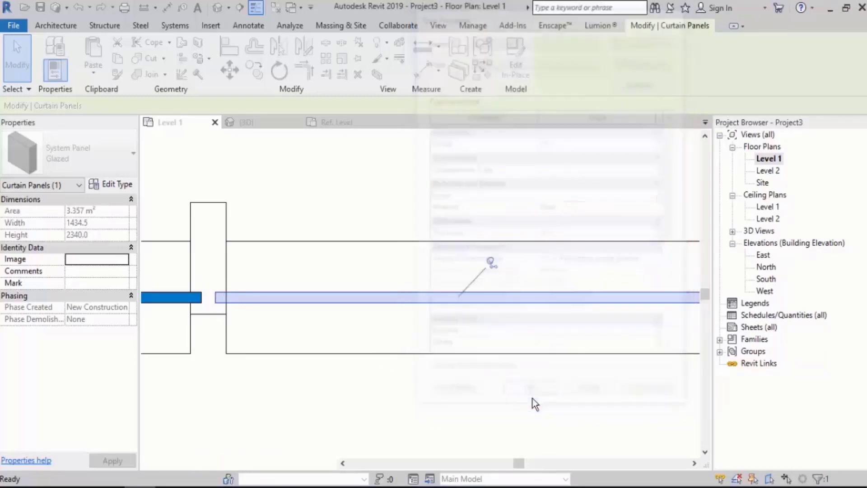
pyautogui.click(532, 399)
# Examine in the 3D view how the glass panels sit in the notched interior mullions of the Storefront curtain wall
pyautogui.click(217, 7)
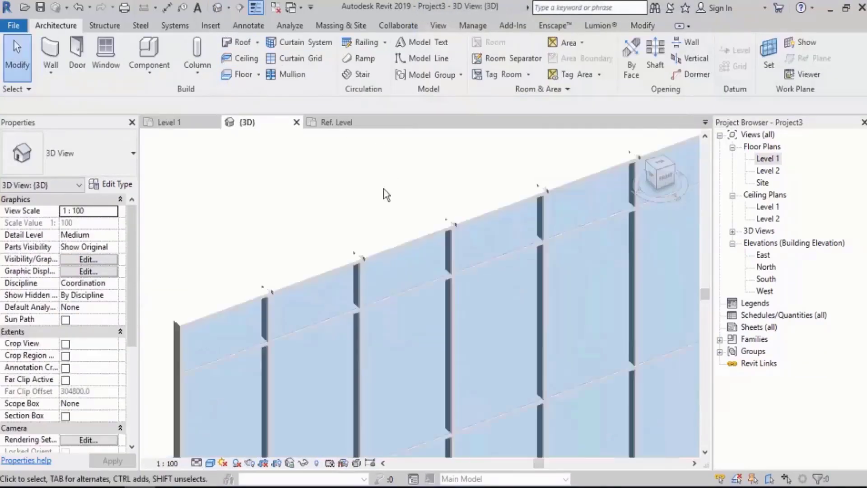
pyautogui.scroll(10, 401, 211)
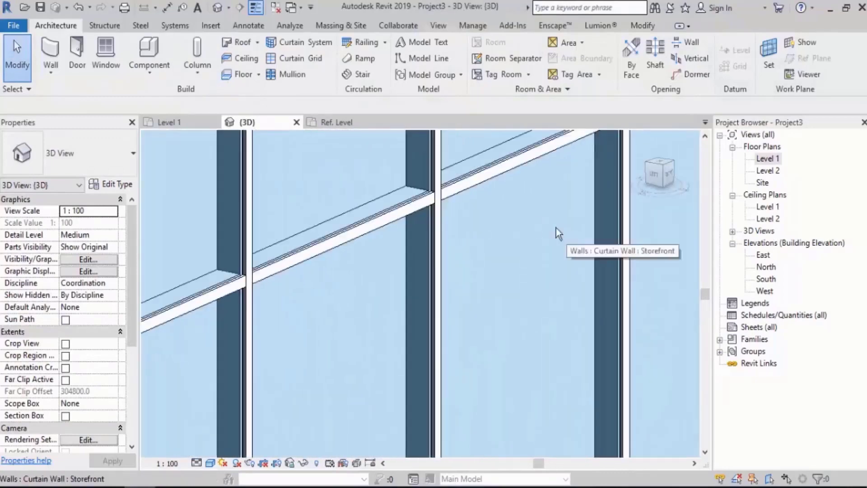
pyautogui.scroll(4, 374, 145)
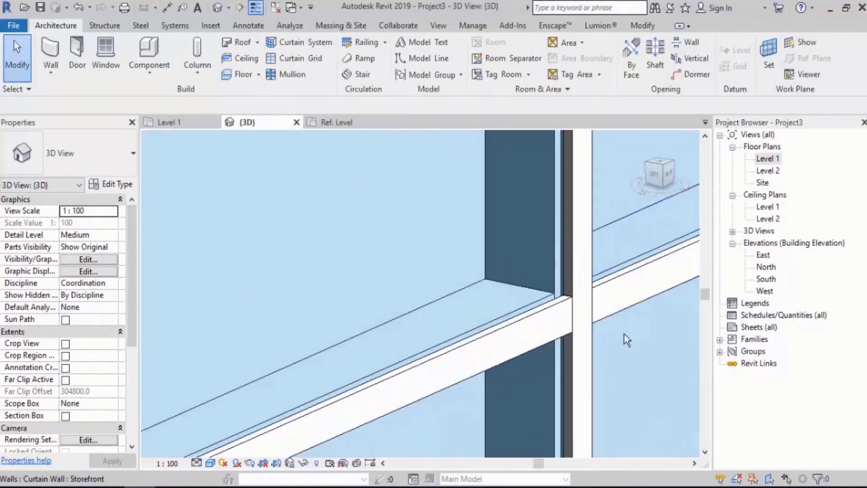
pyautogui.click(403, 215)
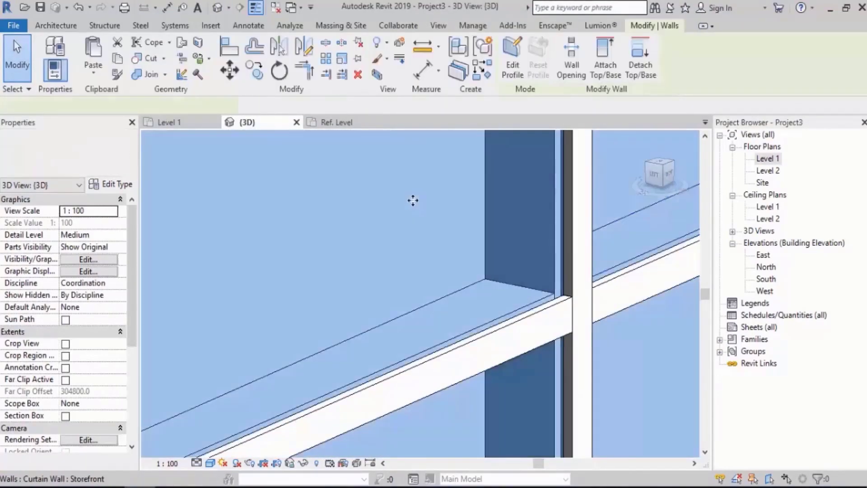
pyautogui.moveTo(412, 199)
pyautogui.keyDown('shift'); pyautogui.mouseDown(button='middle')
pyautogui.moveTo(339, 267)
pyautogui.moveTo(441, 286)
pyautogui.moveTo(442, 319)
pyautogui.moveTo(412, 205)
pyautogui.mouseUp(button='middle'); pyautogui.keyUp('shift')
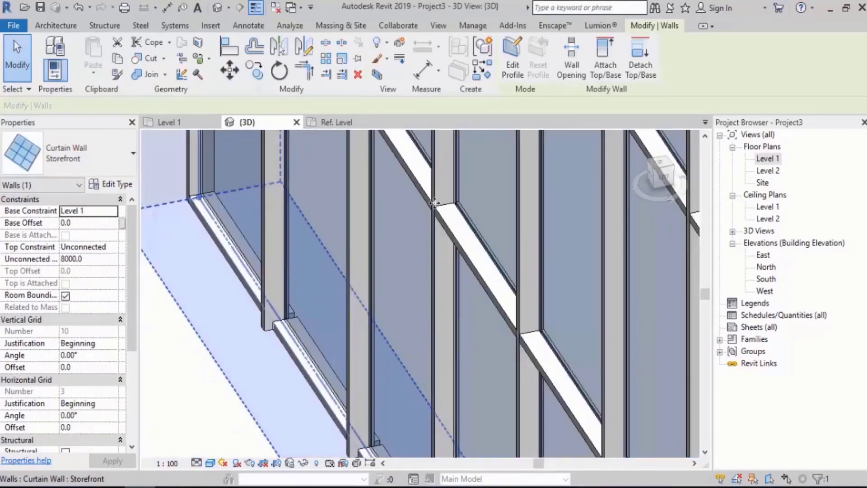
pyautogui.scroll(4, 412, 202)
pyautogui.press('Escape')
pyautogui.scroll(-5, 345, 240)
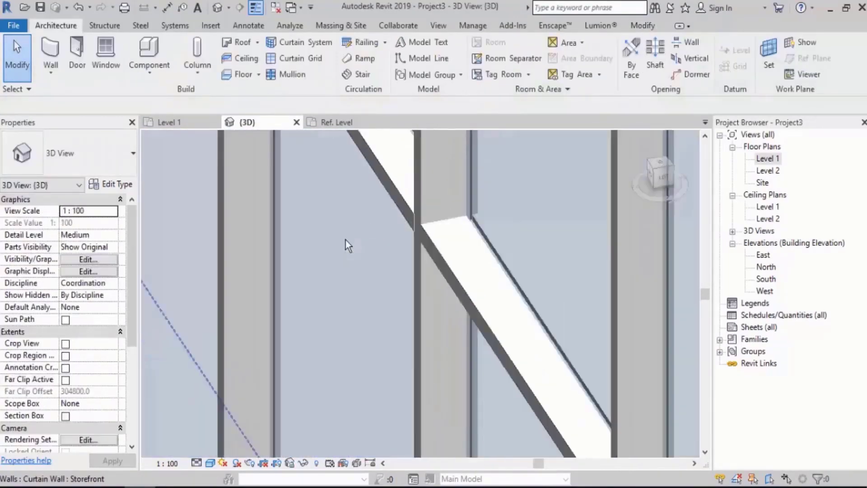
pyautogui.keyDown('shift'); pyautogui.moveTo(351, 226); pyautogui.dragTo(278, 213, button='middle'); pyautogui.keyUp('shift')
pyautogui.scroll(3, 339, 179)
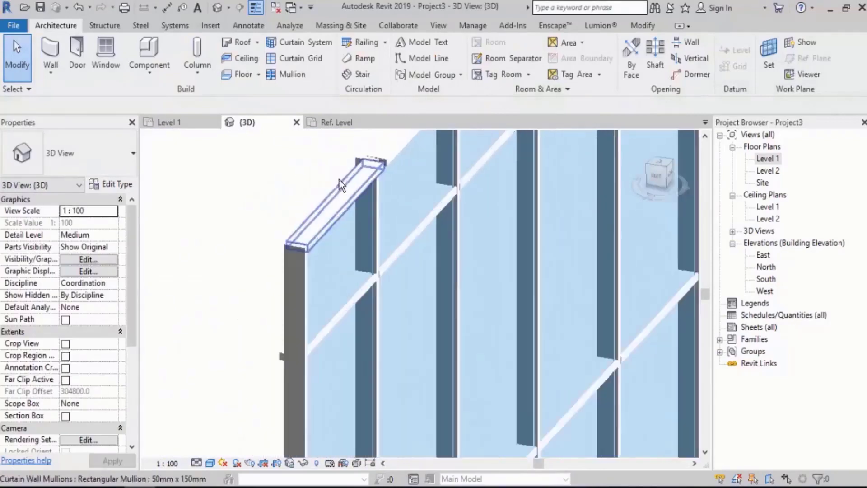
pyautogui.scroll(2, 516, 215)
pyautogui.scroll(2, 479, 230)
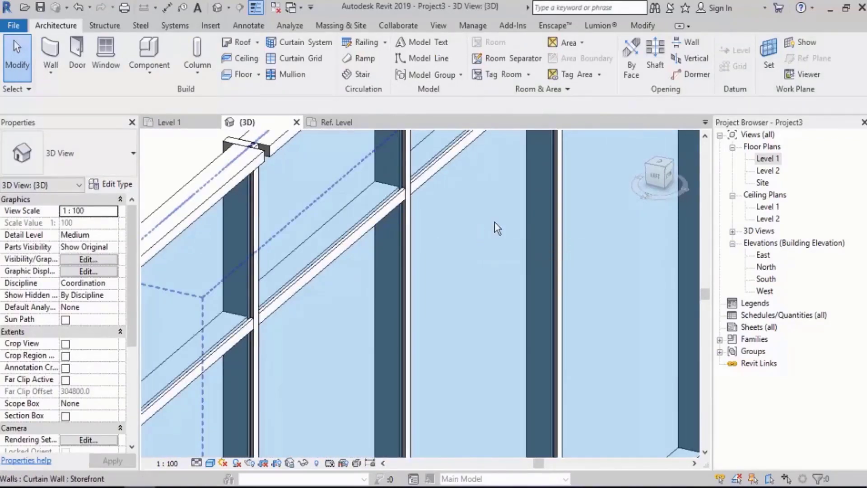
# Examine in the 3D view how the top border mullions meet the vertical interior mullions of the Storefront curtain wall
pyautogui.scroll(-4, 496, 222)
pyautogui.scroll(2, 424, 211)
pyautogui.keyDown('shift'); pyautogui.moveTo(424, 210); pyautogui.dragTo(420, 225, button='middle'); pyautogui.keyUp('shift')
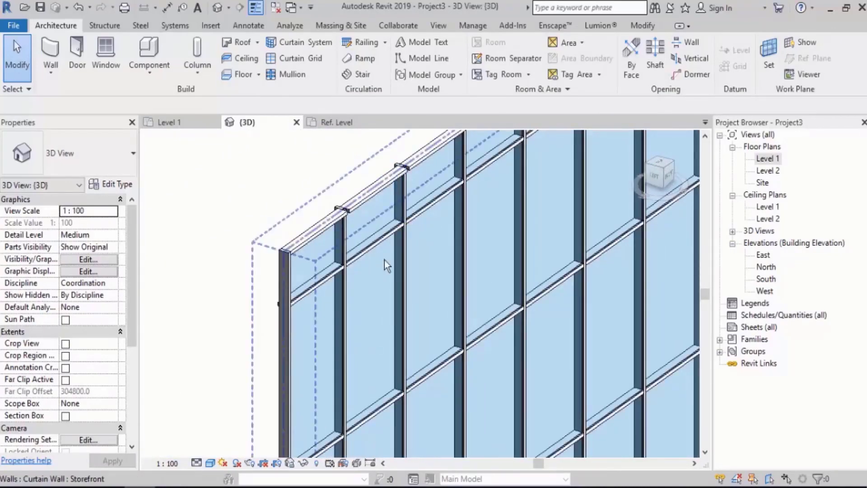
pyautogui.scroll(5, 409, 154)
pyautogui.scroll(2, 432, 169)
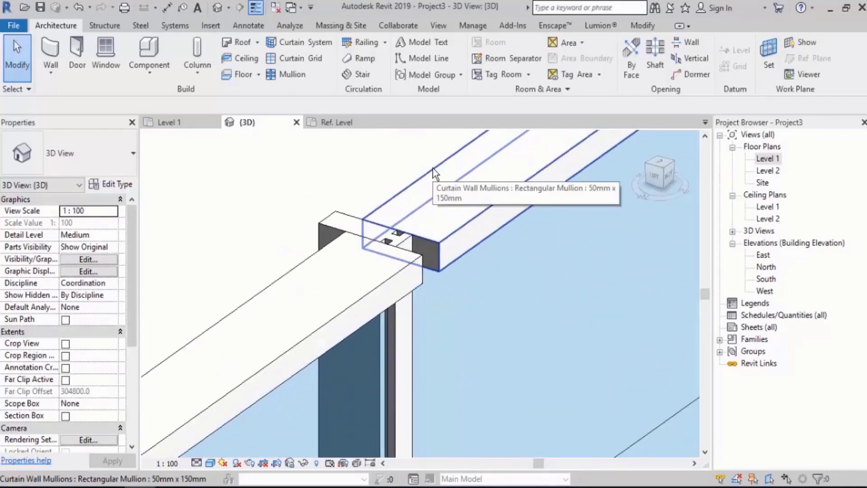
pyautogui.scroll(-5, 433, 168)
pyautogui.scroll(1, 406, 203)
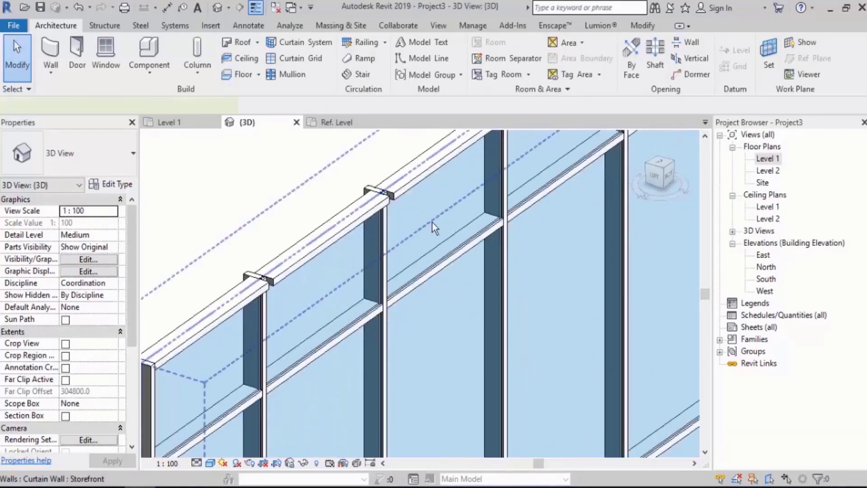
# Set the Storefront curtain wall type's Join Condition to Border and Vertical Grid Continuous, accept it, and inspect the wall from below
pyautogui.click(432, 222)
pyautogui.click(112, 183)
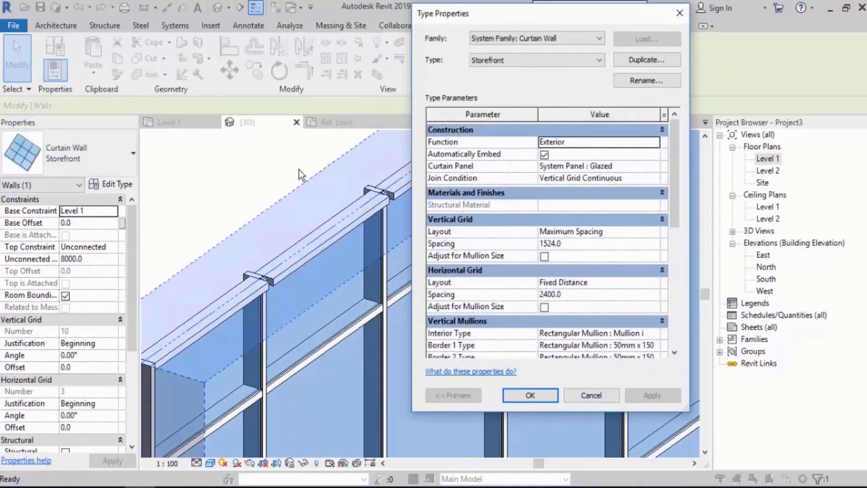
pyautogui.click(659, 179)
pyautogui.click(654, 178)
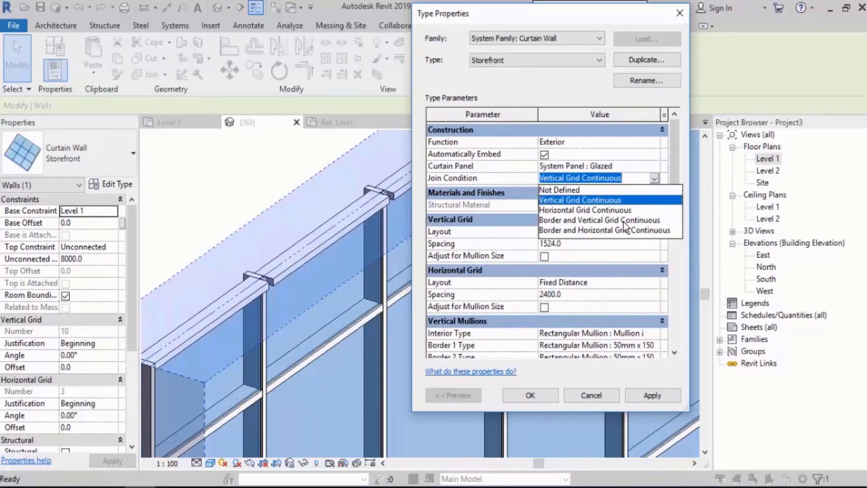
pyautogui.click(623, 221)
pyautogui.click(532, 395)
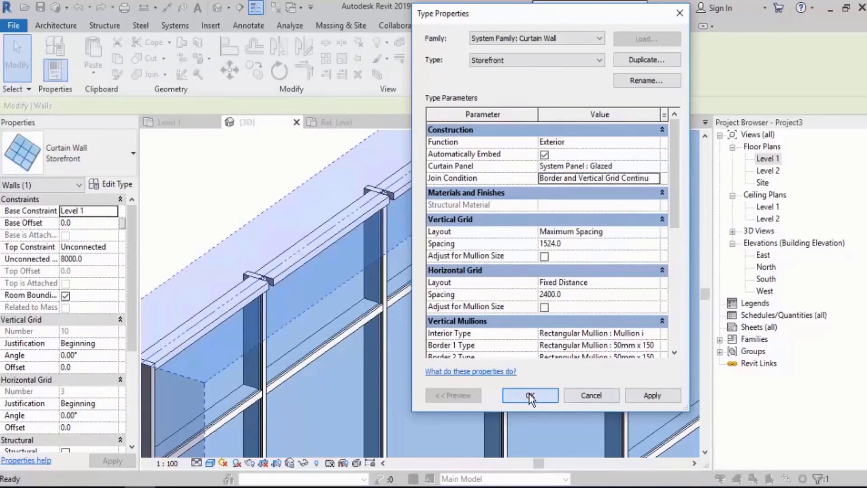
pyautogui.click(288, 172)
pyautogui.scroll(-4, 288, 173)
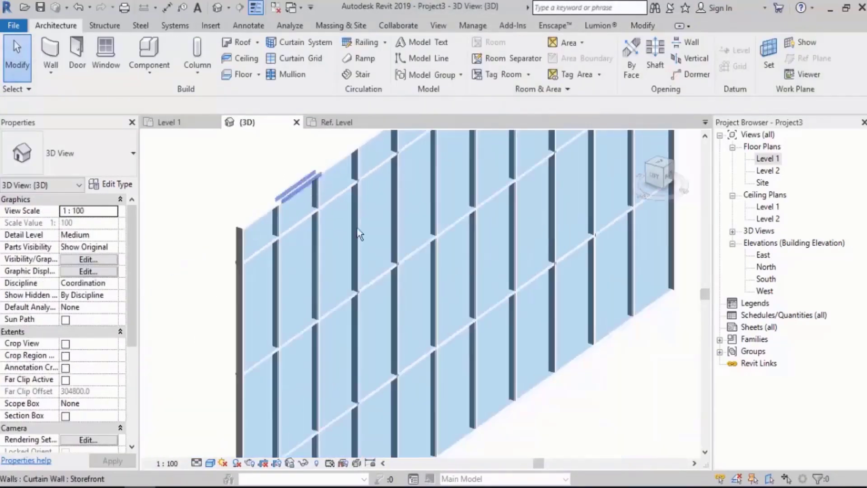
pyautogui.keyDown('shift'); pyautogui.moveTo(414, 249); pyautogui.dragTo(425, 216, button='middle'); pyautogui.keyUp('shift')
pyautogui.keyDown('shift'); pyautogui.moveTo(507, 253); pyautogui.dragTo(568, 333, button='middle'); pyautogui.keyUp('shift')
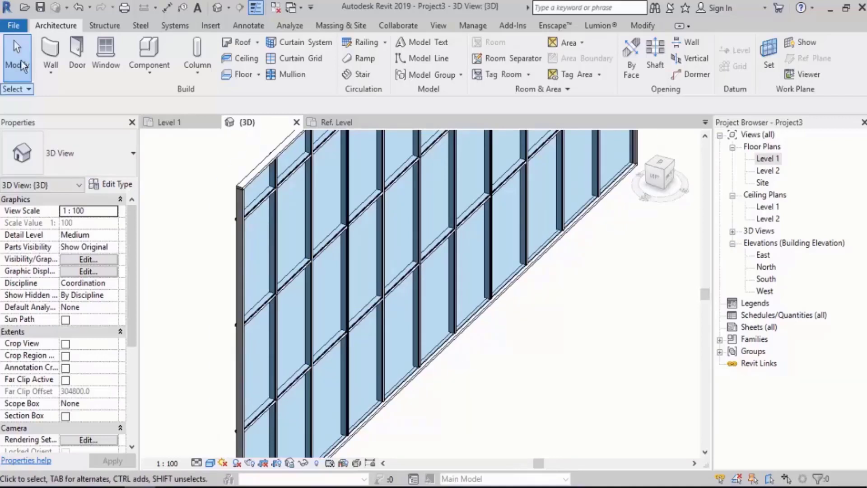
# Create a new family from the Metric Profile-Mullion.rft template
pyautogui.click(14, 26)
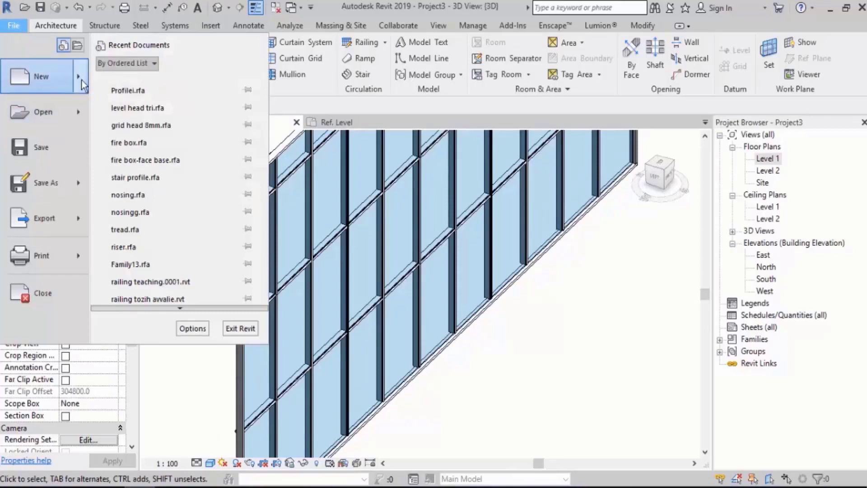
pyautogui.moveTo(81, 79)
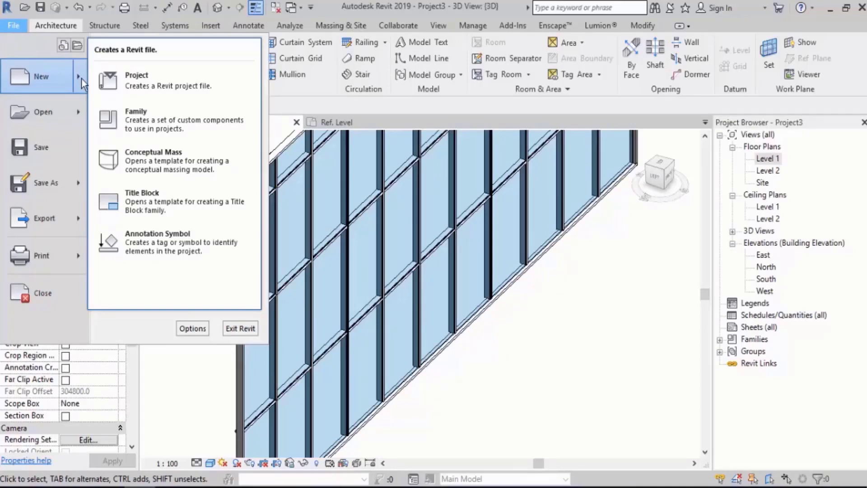
pyautogui.click(137, 119)
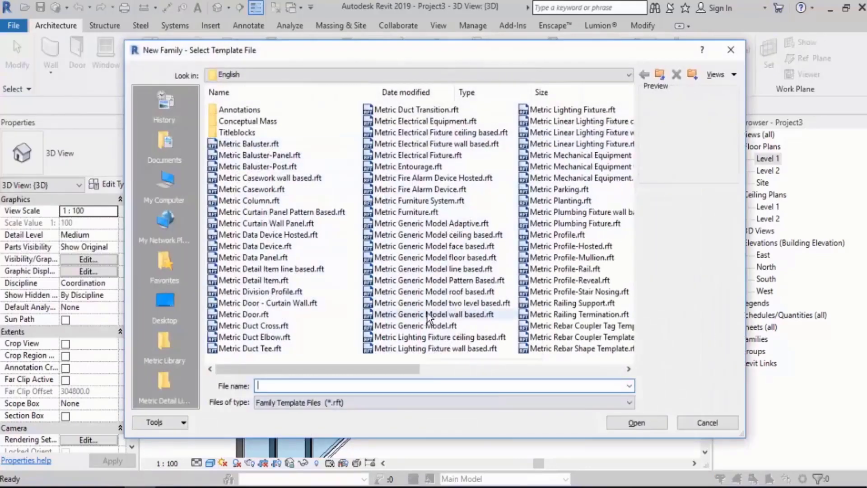
pyautogui.click(435, 302)
pyautogui.scroll(-1, 435, 297)
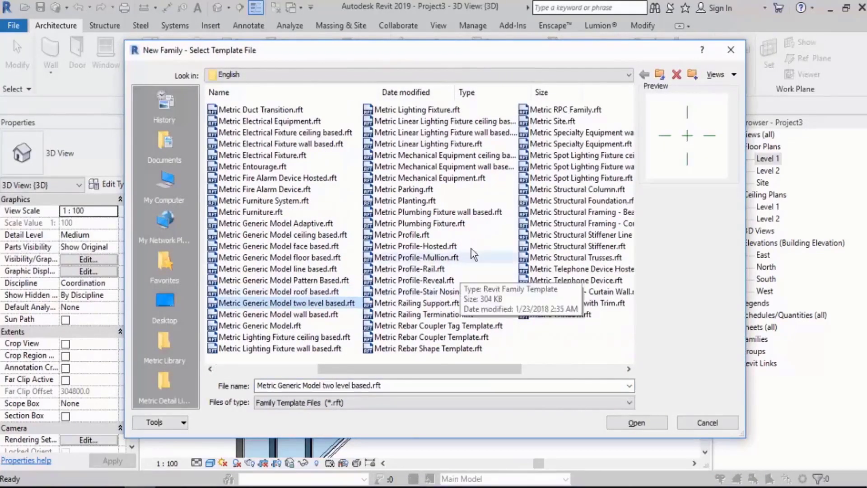
pyautogui.doubleClick(428, 257)
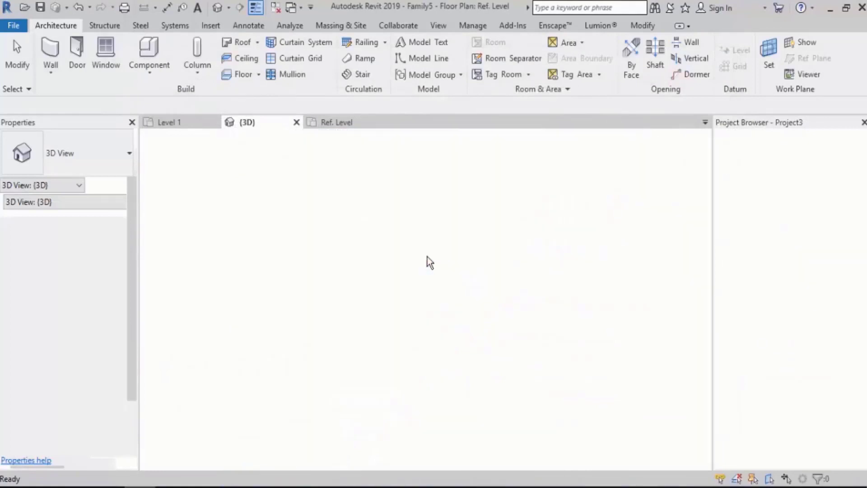
pyautogui.scroll(3, 389, 277)
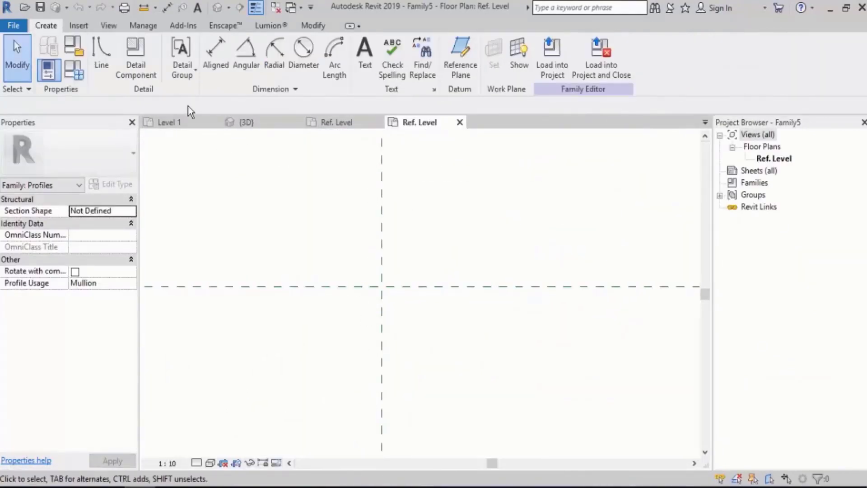
# Draw a circumscribed polygon with 8 sides and a 40 mm radius, centred on the reference plane intersection
pyautogui.click(100, 54)
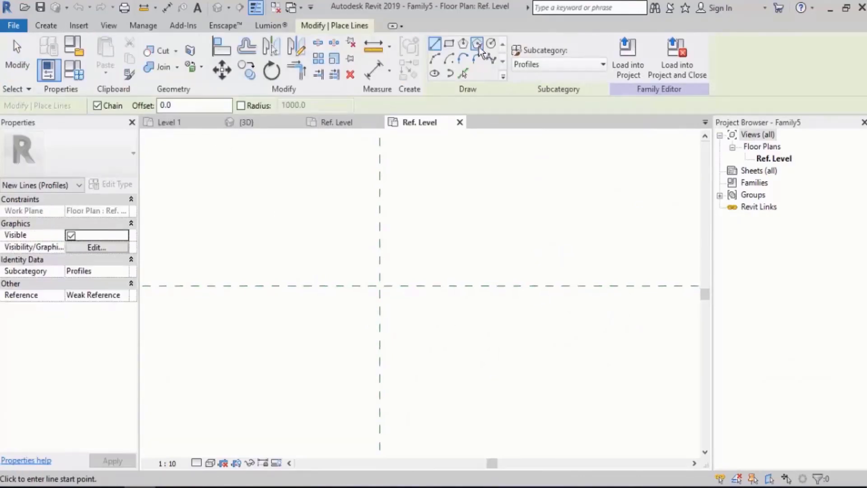
pyautogui.click(477, 43)
pyautogui.doubleClick(160, 106)
pyautogui.write('8')
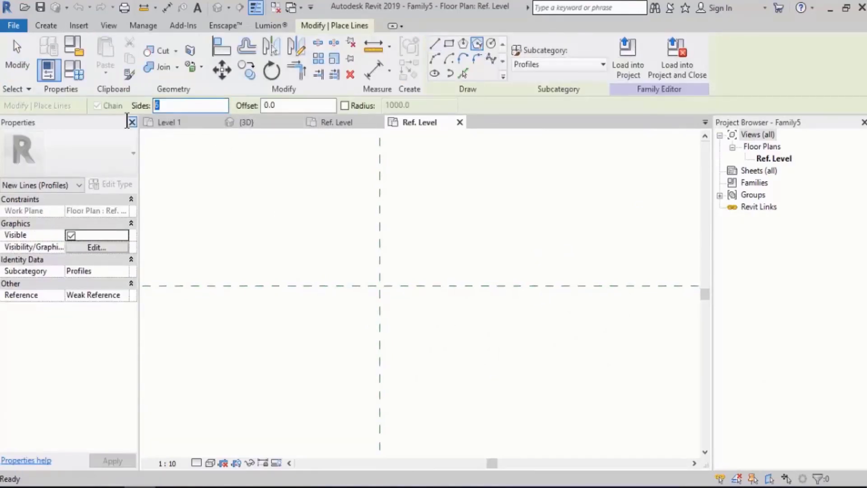
pyautogui.moveTo(383, 308); pyautogui.dragTo(376, 297, button='middle')
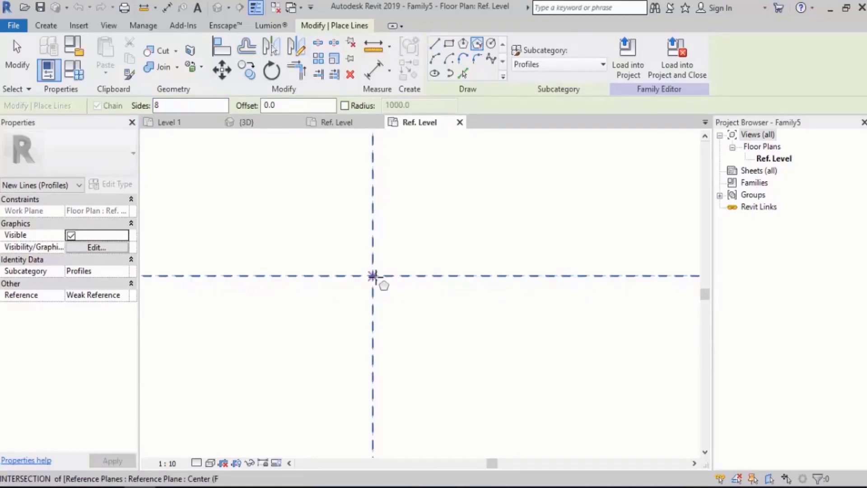
pyautogui.click(373, 276)
pyautogui.scroll(2, 372, 256)
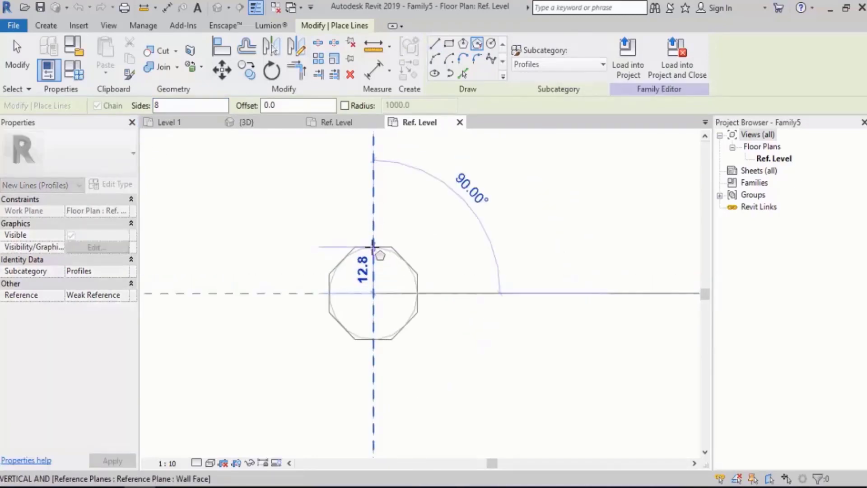
pyautogui.moveTo(373, 256); pyautogui.dragTo(373, 263, button='middle')
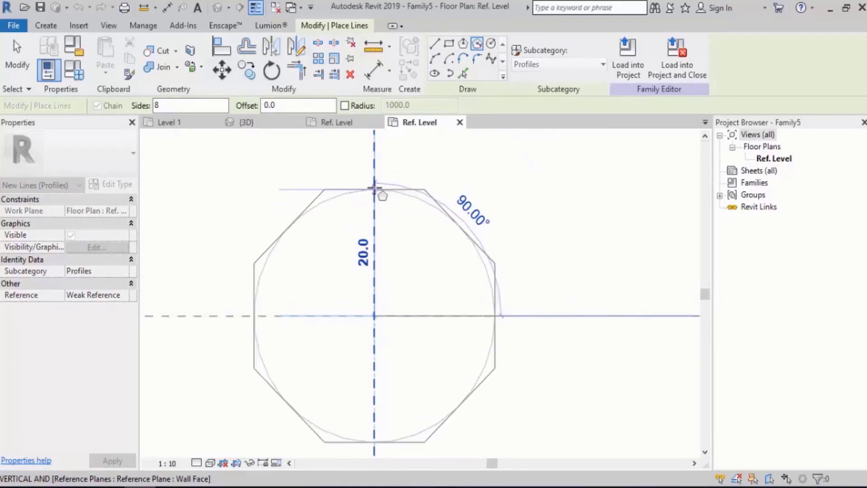
pyautogui.scroll(-3, 374, 173)
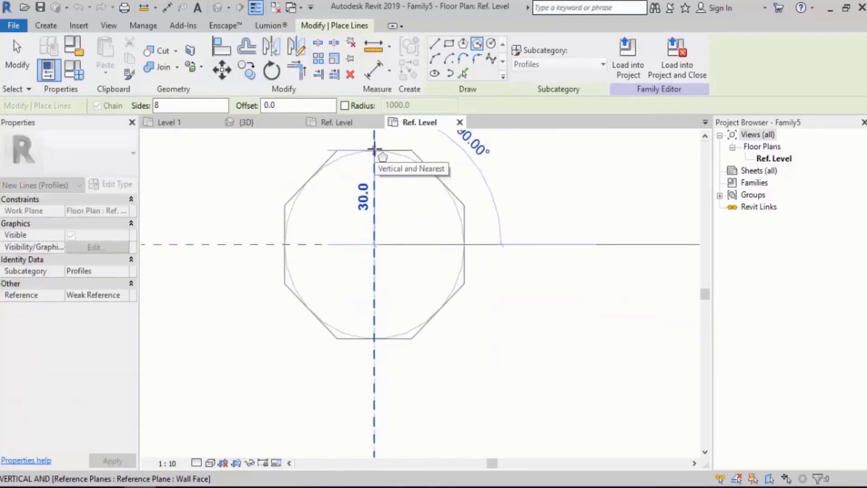
pyautogui.scroll(-2, 368, 232)
pyautogui.moveTo(375, 222); pyautogui.dragTo(375, 284, button='middle')
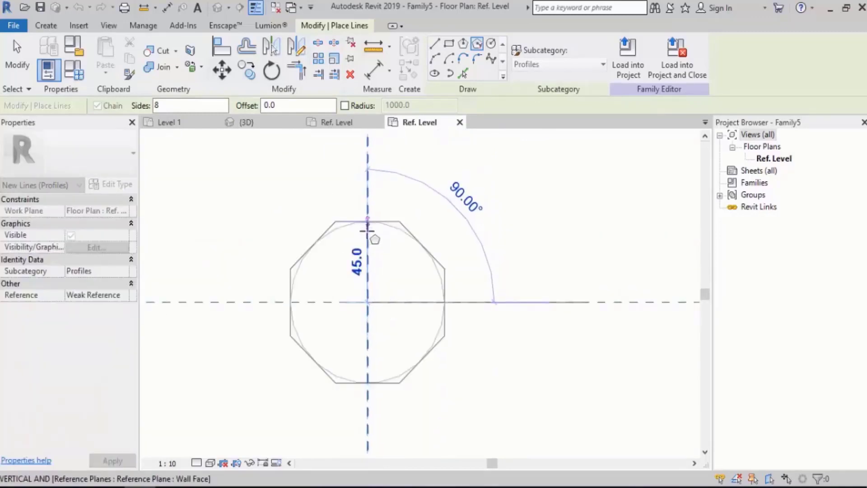
pyautogui.click(367, 231)
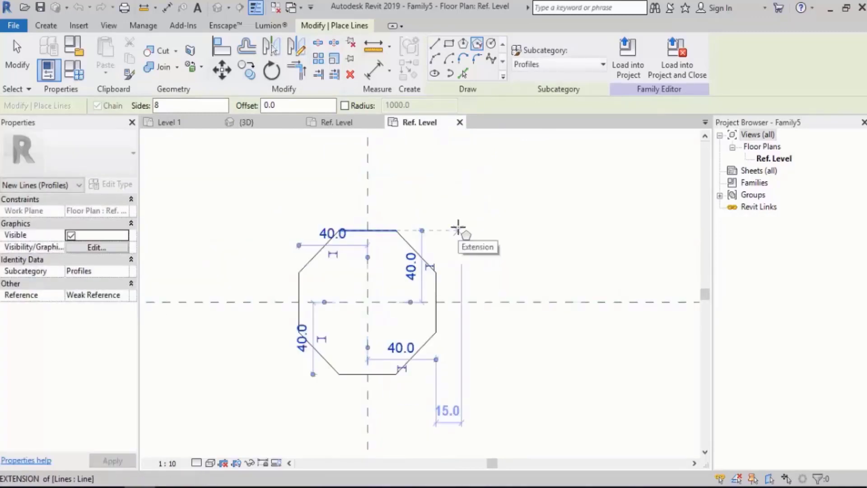
pyautogui.press('Escape')
pyautogui.press('Escape')
pyautogui.moveTo(494, 275); pyautogui.dragTo(451, 237, button='middle')
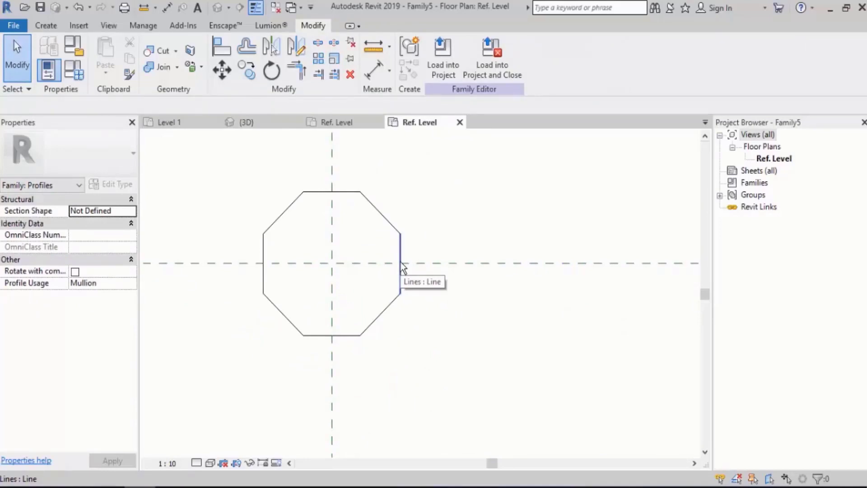
# Draw a 20 mm line inward along the horizontal reference plane from the midpoint of the octagon's right edge
pyautogui.scroll(2, 401, 268)
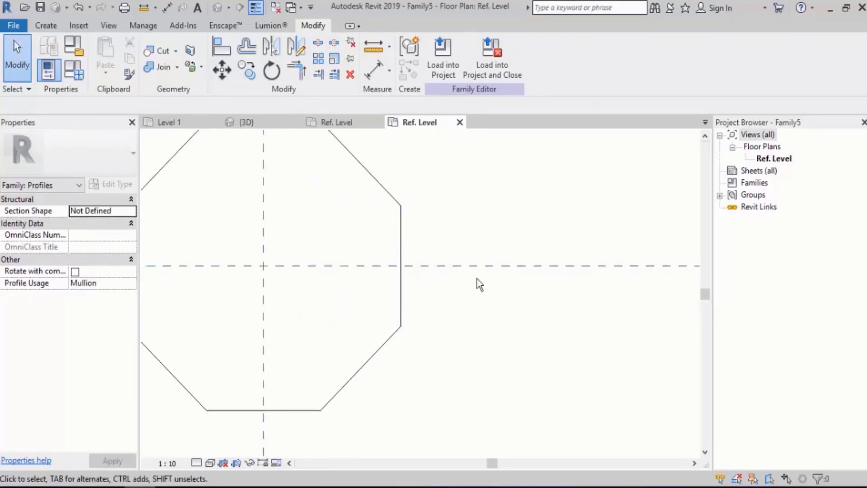
pyautogui.click(459, 267)
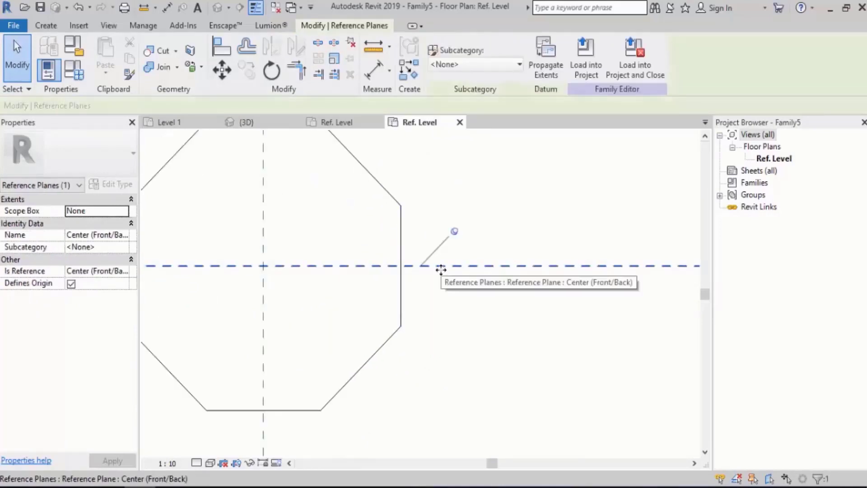
pyautogui.click(49, 26)
pyautogui.click(99, 62)
pyautogui.scroll(2, 408, 270)
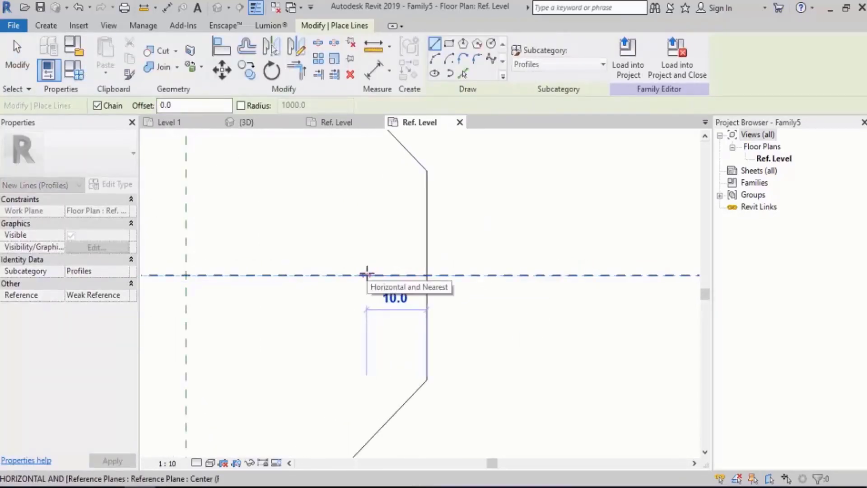
pyautogui.write('15')
pyautogui.press('BackSpace')
pyautogui.press('BackSpace')
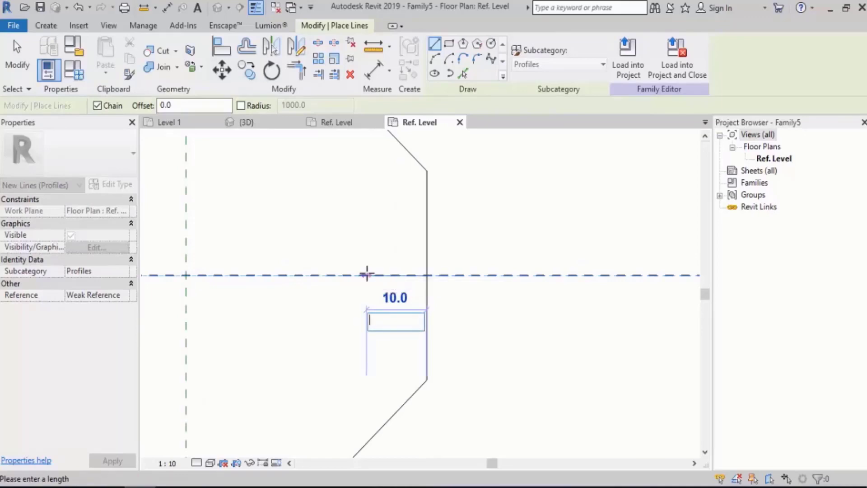
pyautogui.write('20')
pyautogui.press('Return')
pyautogui.scroll(1, 316, 298)
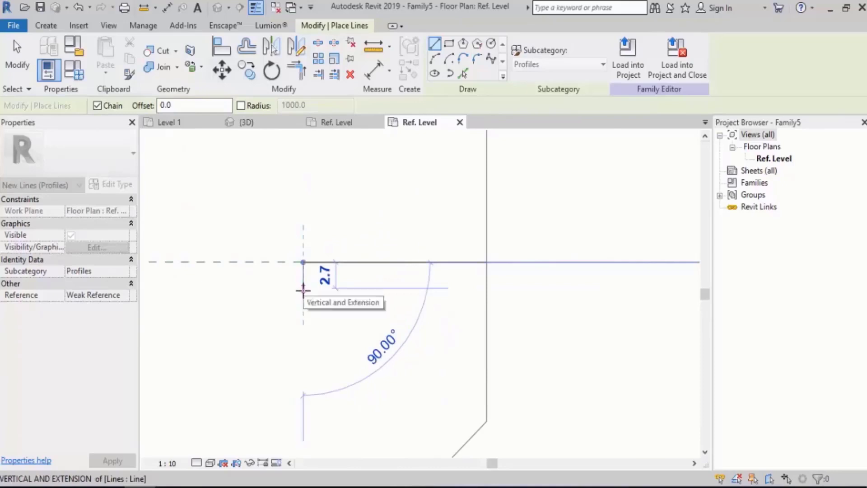
pyautogui.press('Escape')
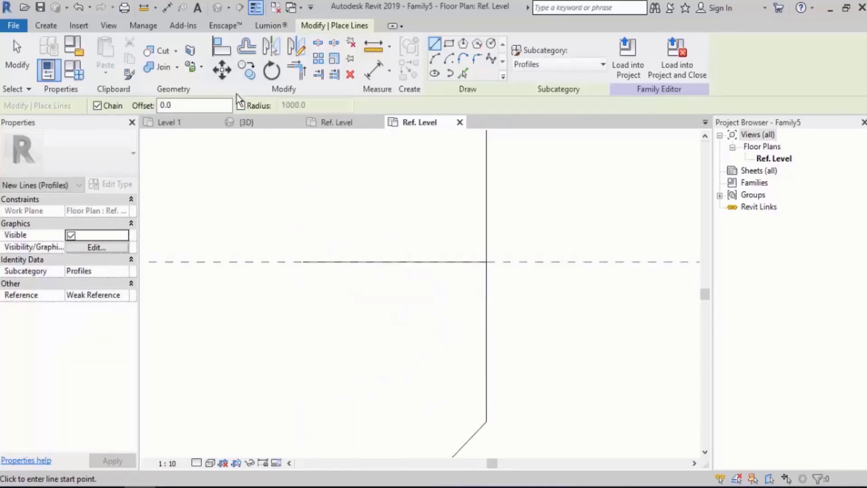
# Offset copies of the 20 mm line by 10.0 above and below it, and delete the original centre line
pyautogui.click(247, 45)
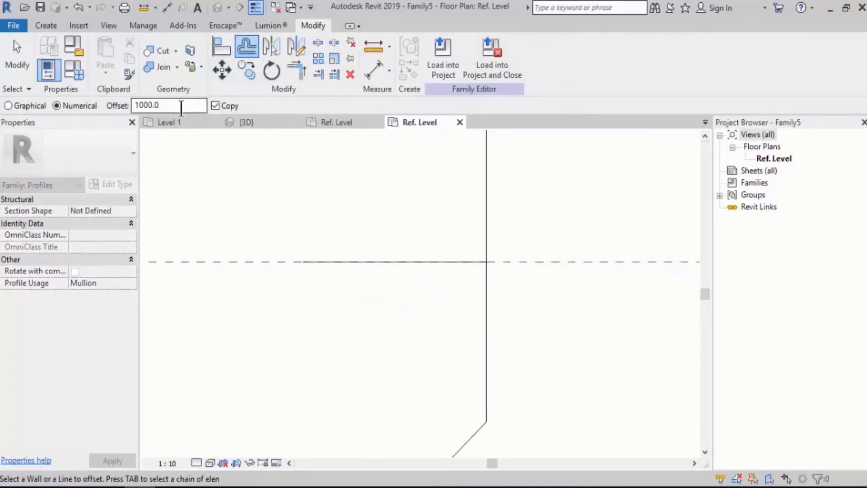
pyautogui.moveTo(180, 107); pyautogui.dragTo(121, 115)
pyautogui.write('10.0')
pyautogui.click(347, 261)
pyautogui.click(375, 289)
pyautogui.press('Escape')
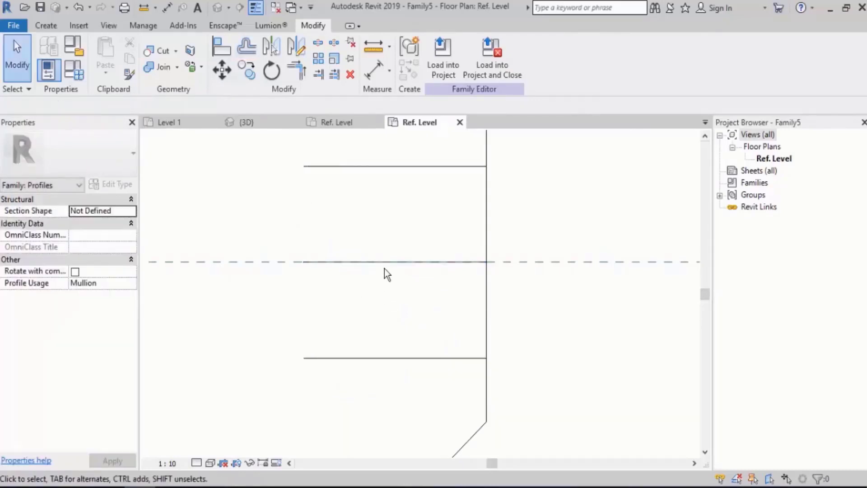
pyautogui.click(384, 262)
pyautogui.press('Delete')
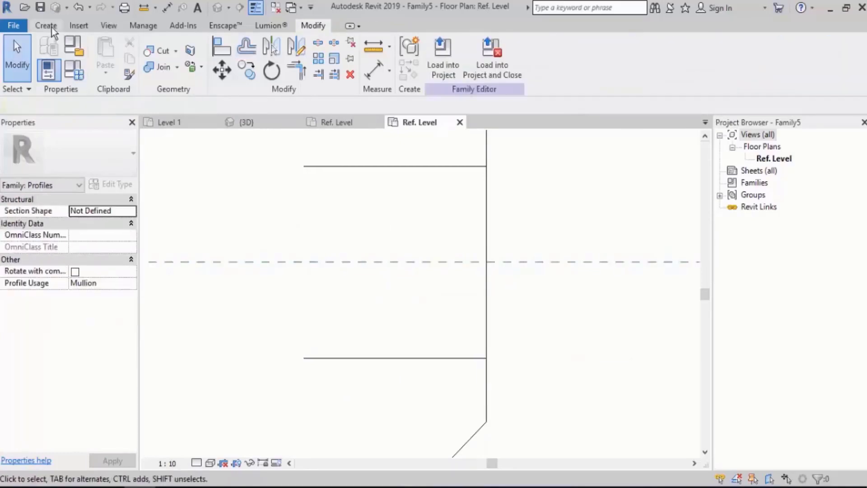
# Draw a vertical line joining the inner ends of the two offset lines to close the notch
pyautogui.click(46, 25)
pyautogui.click(101, 58)
pyautogui.click(303, 166)
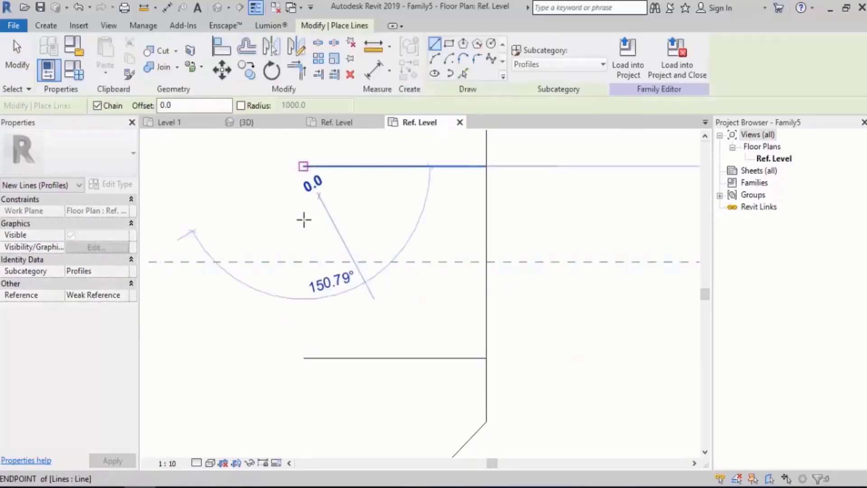
pyautogui.click(303, 358)
pyautogui.scroll(-4, 508, 246)
pyautogui.moveTo(531, 266); pyautogui.dragTo(511, 291, button='middle')
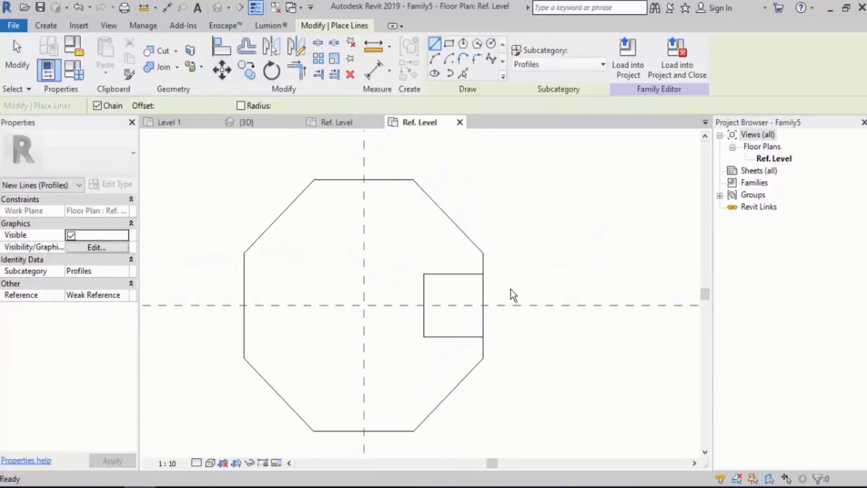
pyautogui.press('Escape')
pyautogui.press('Escape')
# Split the octagon's right edge within the notch and trim it to the two horizontal notch lines, leaving the notch open
pyautogui.press('s')
pyautogui.press('l')
pyautogui.click(484, 295)
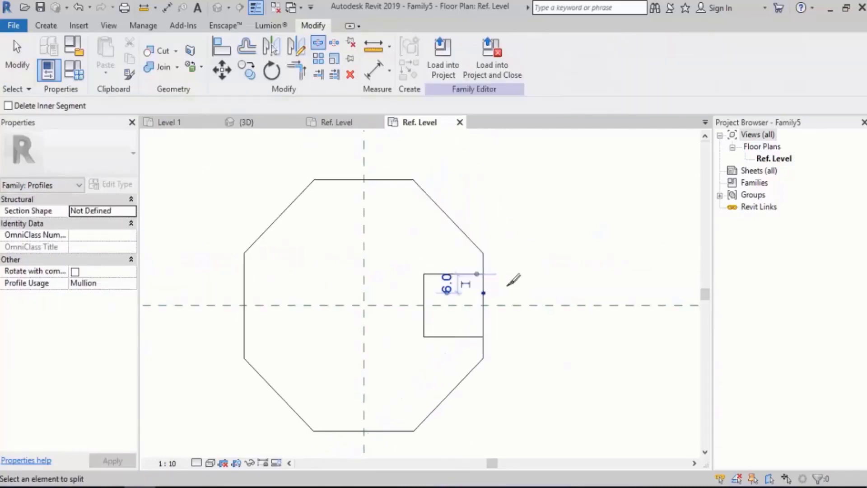
pyautogui.press('t')
pyautogui.press('r')
pyautogui.click(469, 273)
pyautogui.click(483, 266)
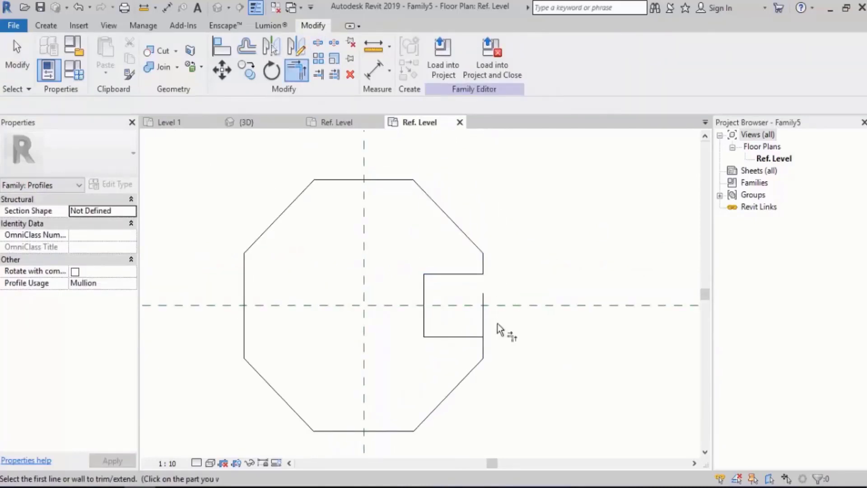
pyautogui.click(474, 337)
pyautogui.click(484, 350)
pyautogui.press('Escape')
pyautogui.press('Escape')
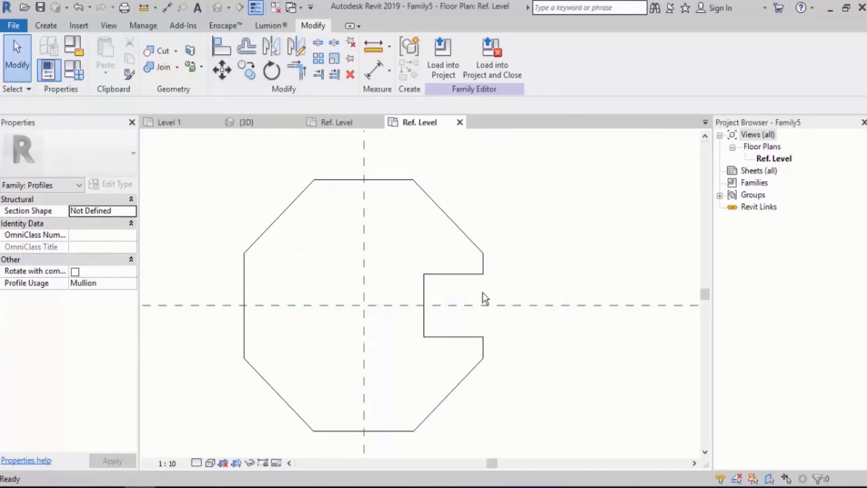
pyautogui.click(461, 275)
pyautogui.scroll(2, 524, 298)
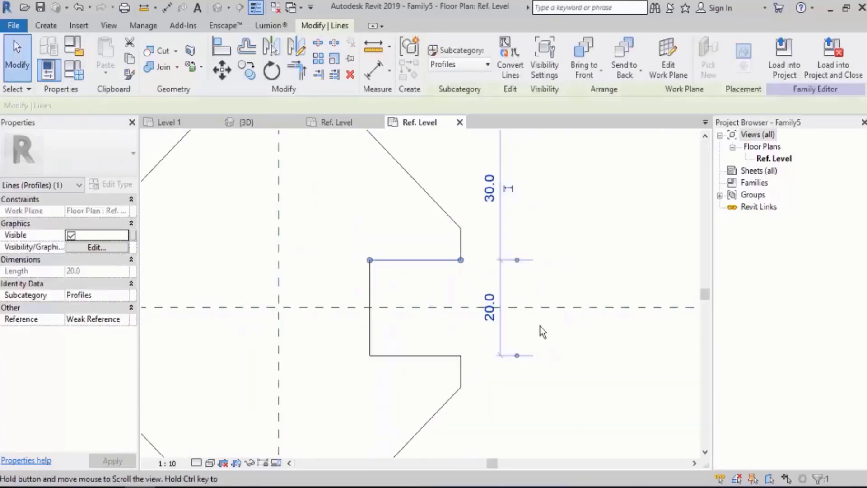
pyautogui.click(492, 320)
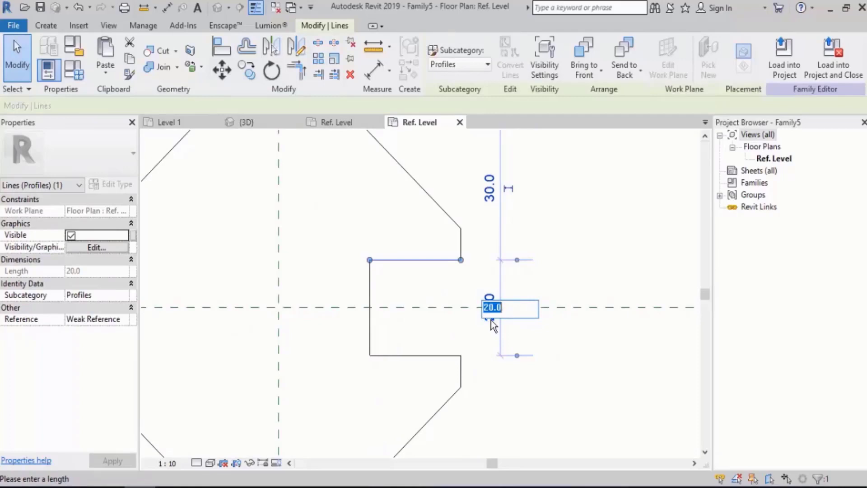
pyautogui.click(424, 286)
pyautogui.click(440, 291)
pyautogui.moveTo(427, 282); pyautogui.dragTo(407, 258, button='middle')
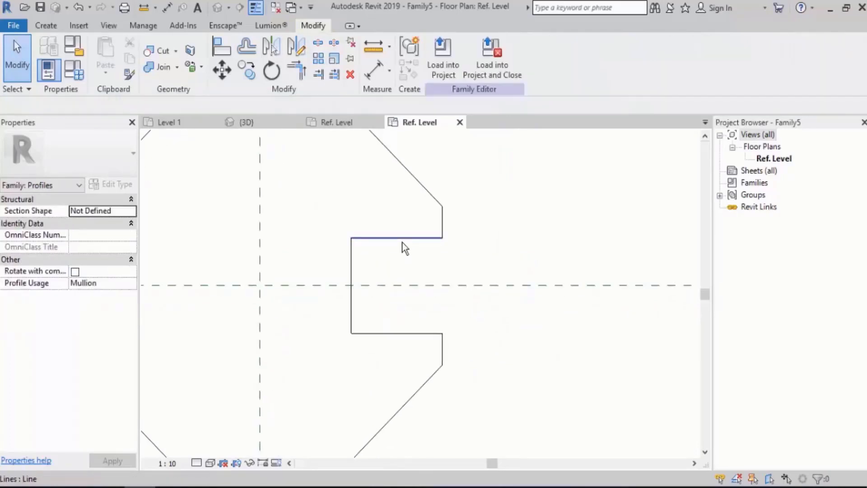
# Move the notch's upper horizontal line 2.5 down towards the horizontal reference plane
pyautogui.click(402, 240)
pyautogui.moveTo(538, 244); pyautogui.dragTo(501, 243, button='middle')
pyautogui.click(498, 198)
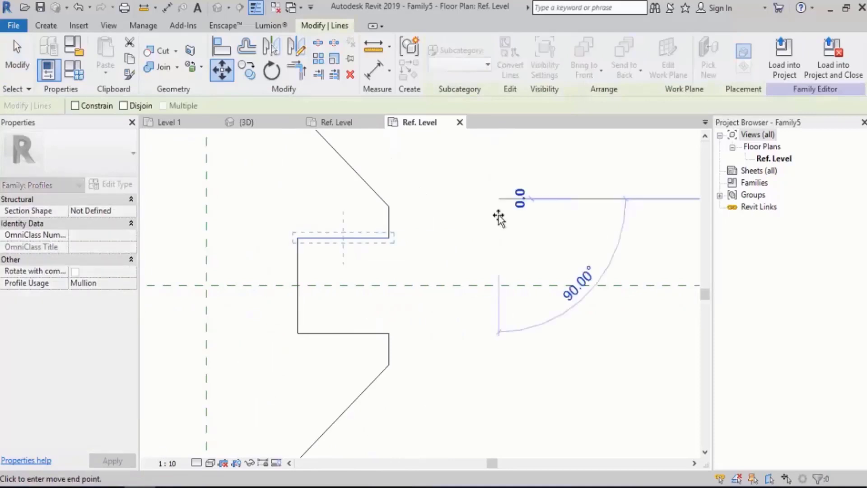
pyautogui.write('2.5')
pyautogui.press('Return')
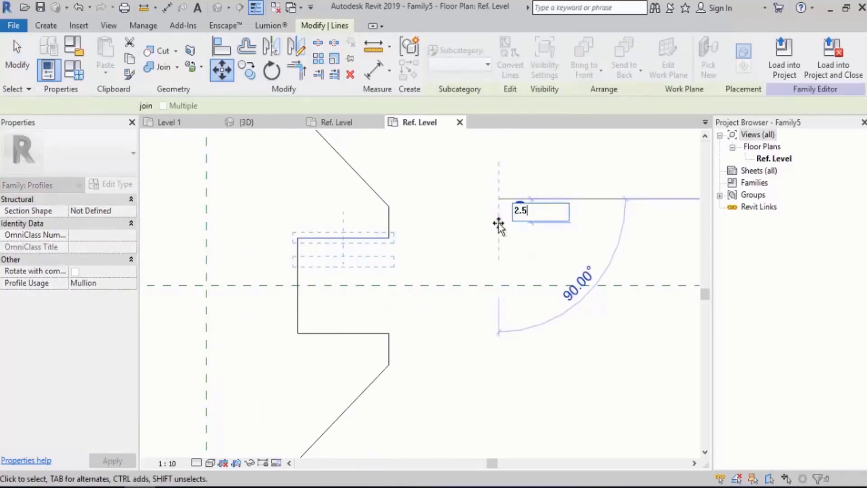
pyautogui.press('Escape')
# Move the notch's lower horizontal line 2.5 up towards the horizontal reference plane
pyautogui.click(318, 334)
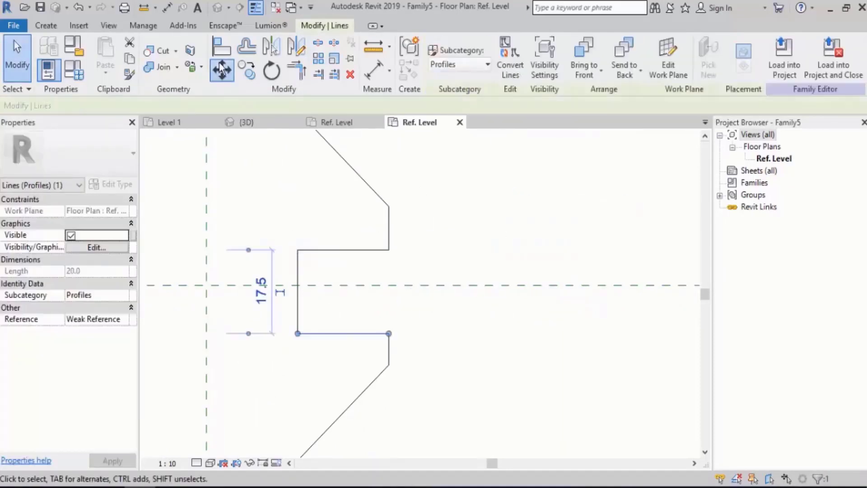
pyautogui.press('m')
pyautogui.press('v')
pyautogui.click(485, 361)
pyautogui.write('2.5')
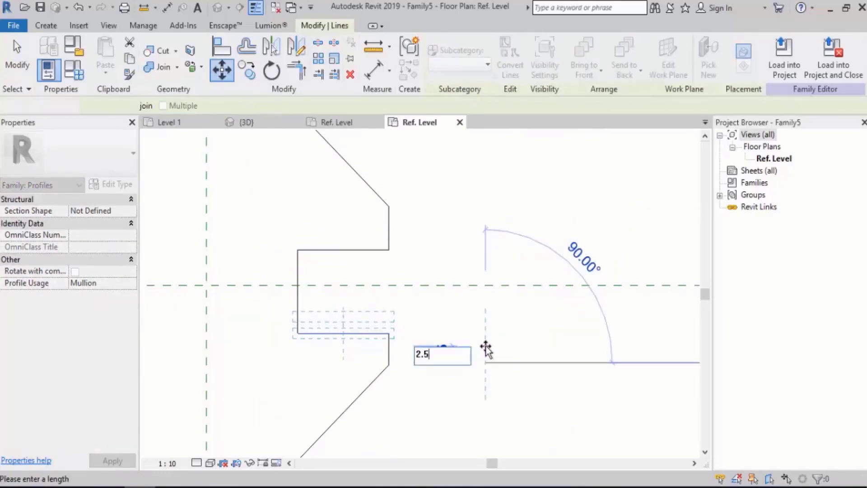
pyautogui.press('Return')
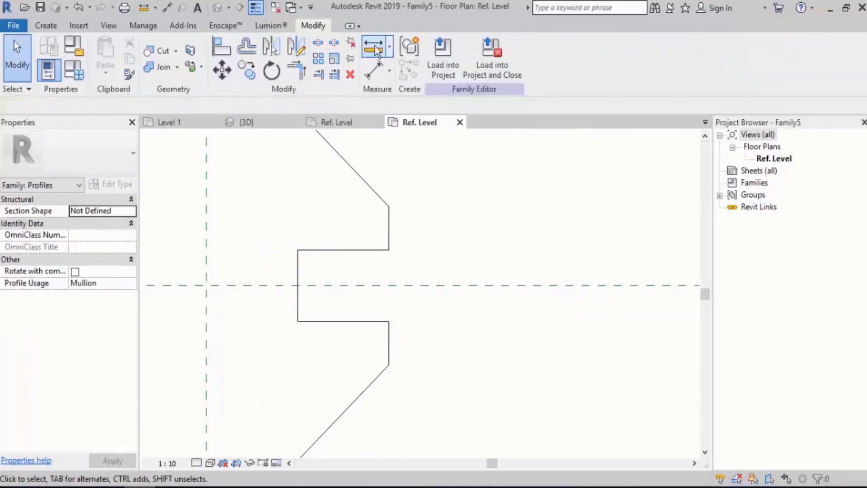
# Measure the distance between the notch's upper and lower horizontal lines
pyautogui.click(373, 46)
pyautogui.click(355, 250)
pyautogui.click(355, 321)
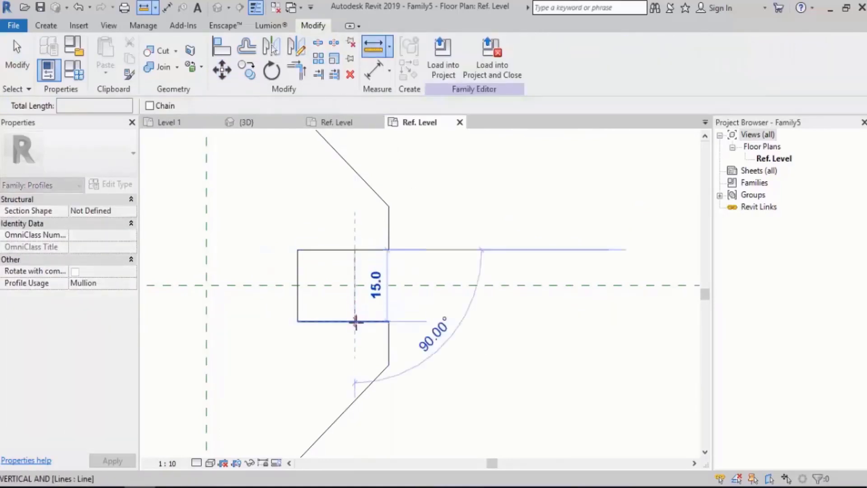
pyautogui.press('Escape')
pyautogui.press('Escape')
# Delete the octagon's left vertical edge
pyautogui.scroll(-3, 573, 242)
pyautogui.moveTo(467, 251); pyautogui.dragTo(454, 265, button='middle')
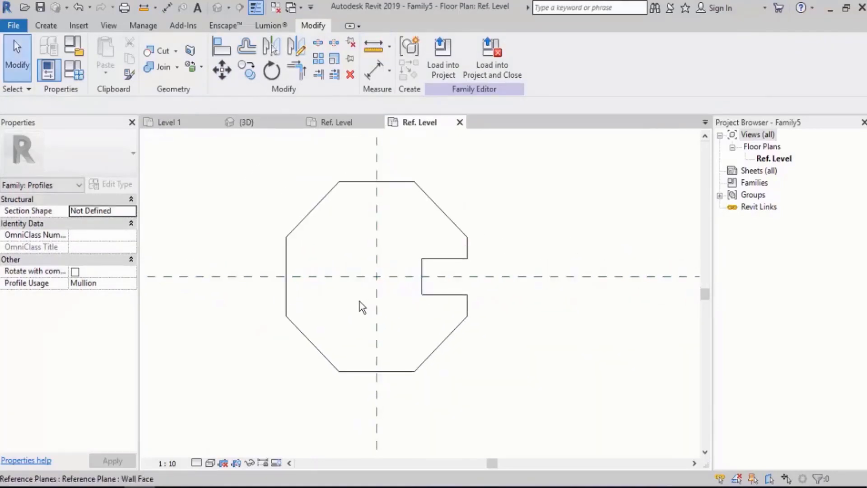
pyautogui.click(286, 267)
pyautogui.press('Delete')
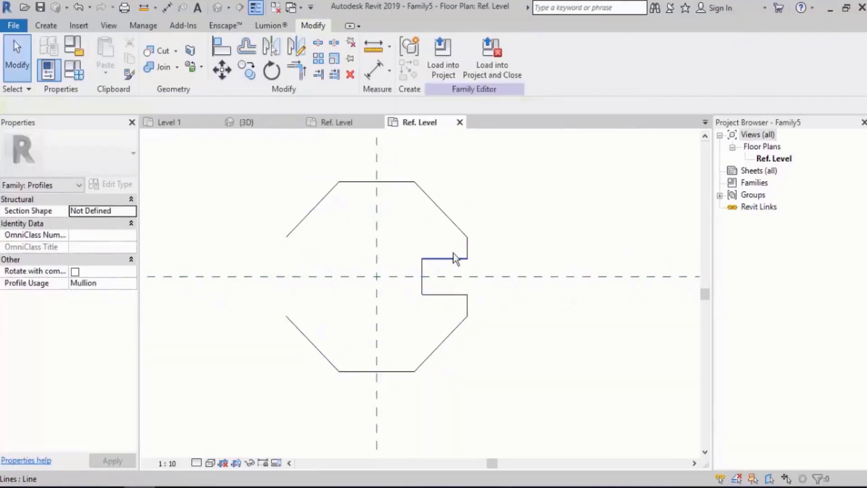
# Mirror a copy of the five notch and edge lines about the vertical reference plane to notch the octagon's left side
pyautogui.moveTo(396, 221); pyautogui.dragTo(507, 335)
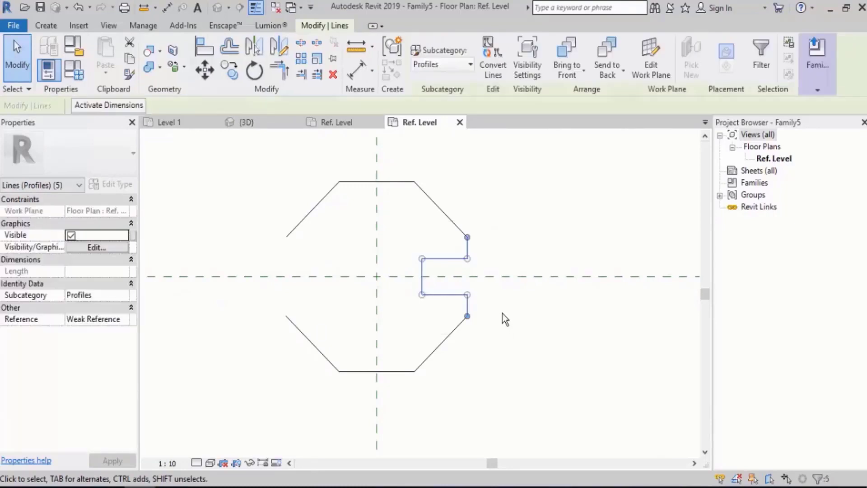
pyautogui.click(279, 47)
pyautogui.click(377, 183)
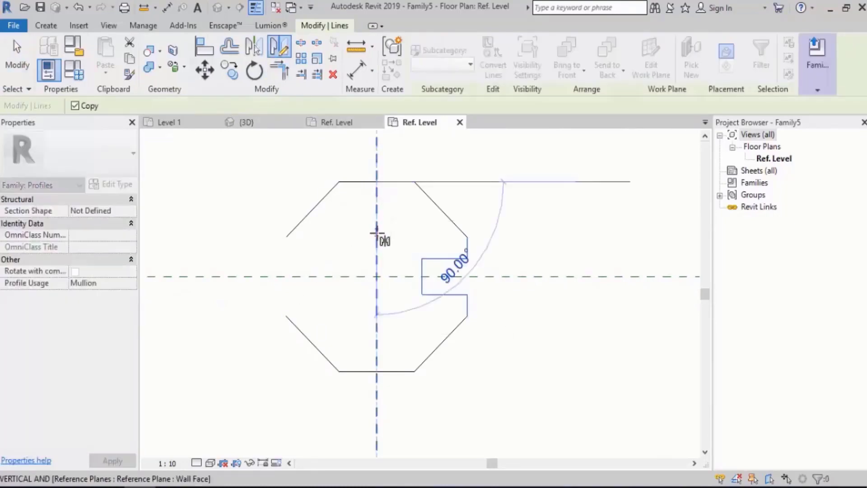
pyautogui.click(377, 232)
pyautogui.click(535, 215)
pyautogui.moveTo(555, 190); pyautogui.dragTo(541, 196, button='middle')
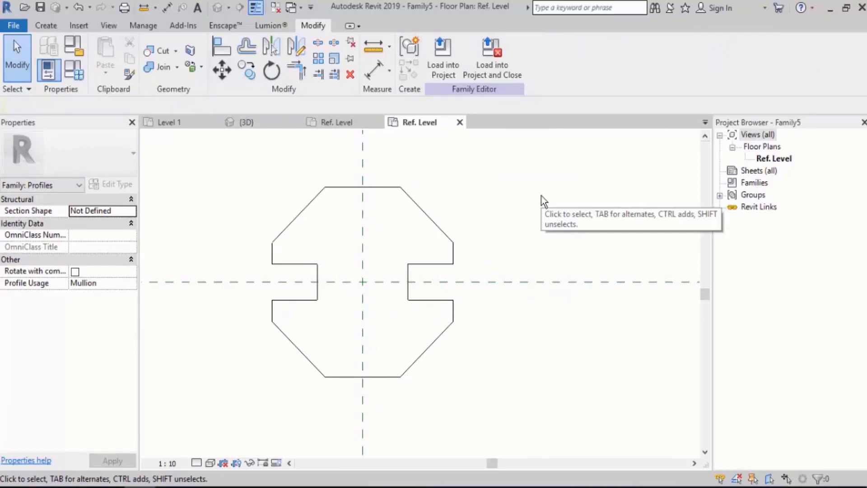
# Save the profile family as Profile8N on the Desktop and load it into Project3
pyautogui.hotkey('ctrl', 's')
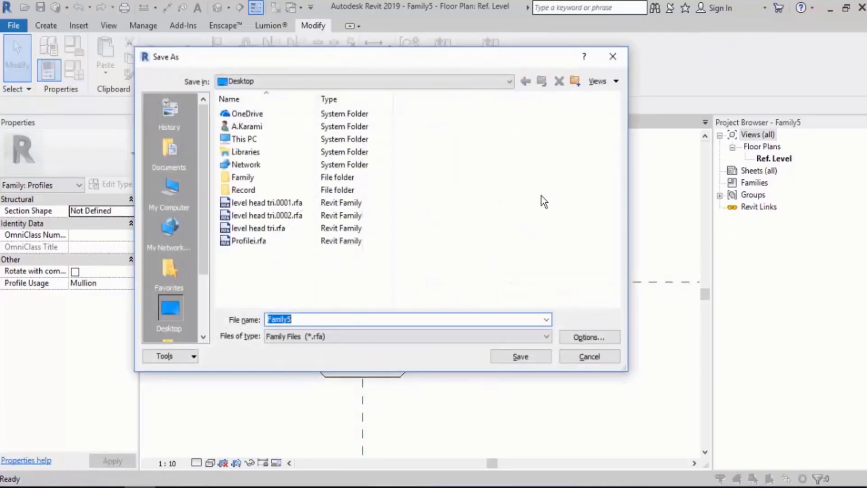
pyautogui.write('Prof')
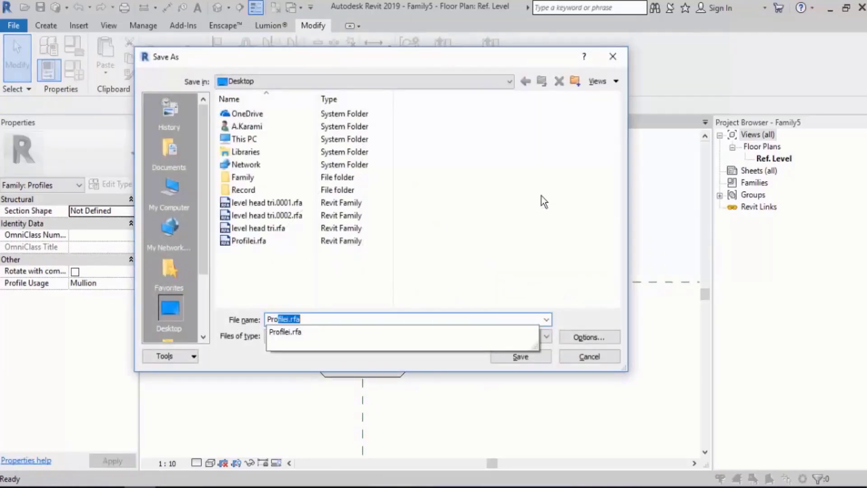
pyautogui.write('ile8N')
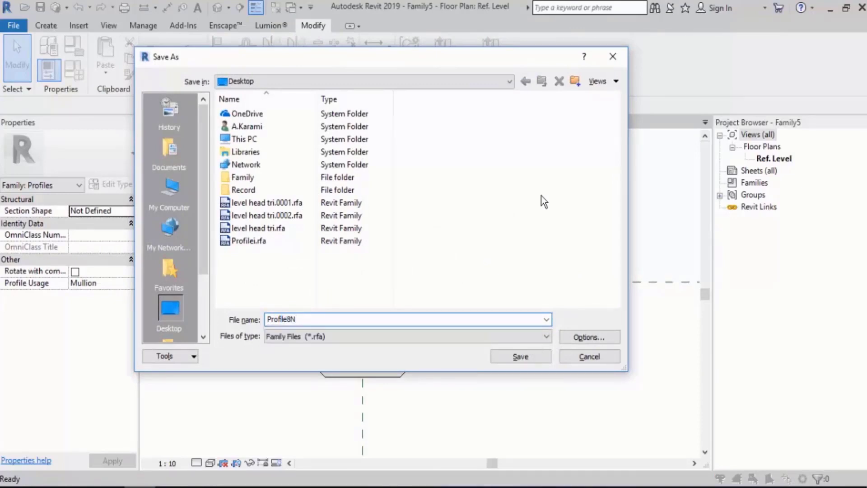
pyautogui.press('Return')
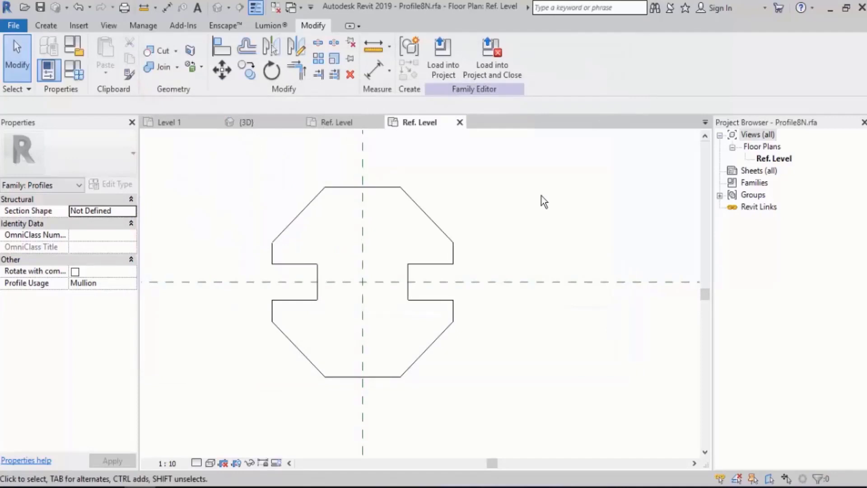
pyautogui.click(448, 64)
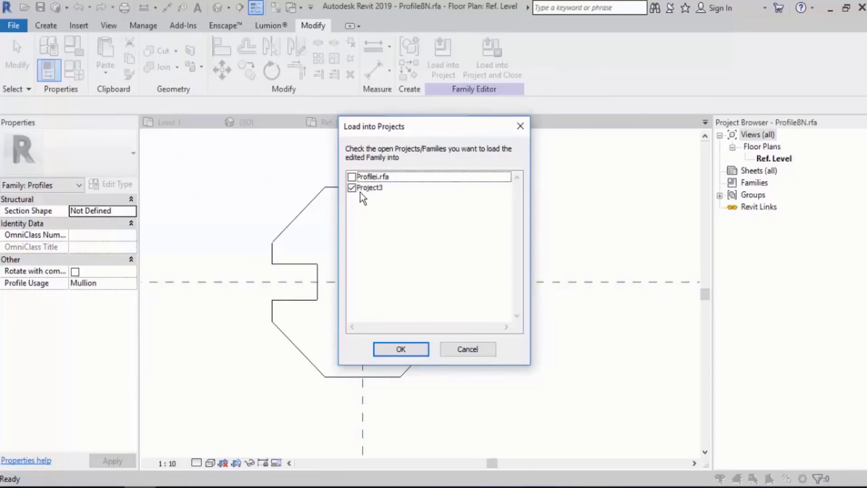
pyautogui.click(405, 351)
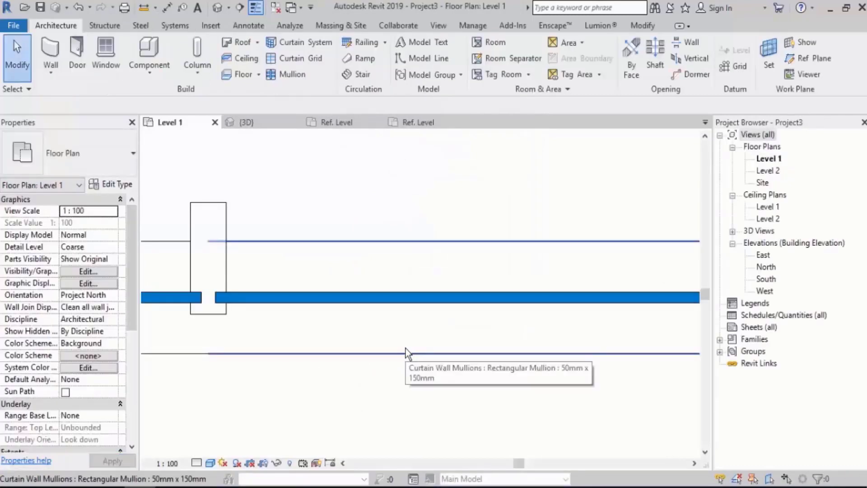
# Open the project's 3D view showing the Storefront curtain wall
pyautogui.scroll(-5, 441, 283)
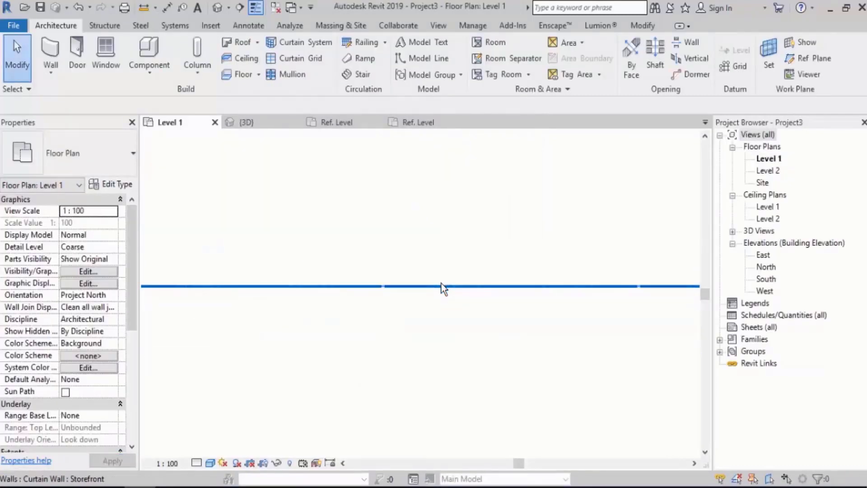
pyautogui.click(217, 7)
pyautogui.scroll(5, 405, 229)
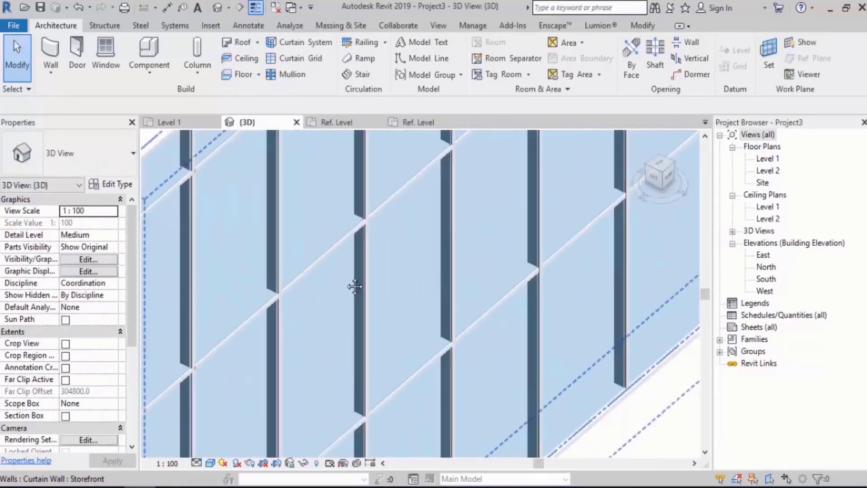
# Check which mullion types the Storefront curtain wall's type properties offer for the vertical interior mullions
pyautogui.click(289, 254)
pyautogui.keyDown('shift'); pyautogui.moveTo(289, 253); pyautogui.dragTo(499, 217, button='middle'); pyautogui.keyUp('shift')
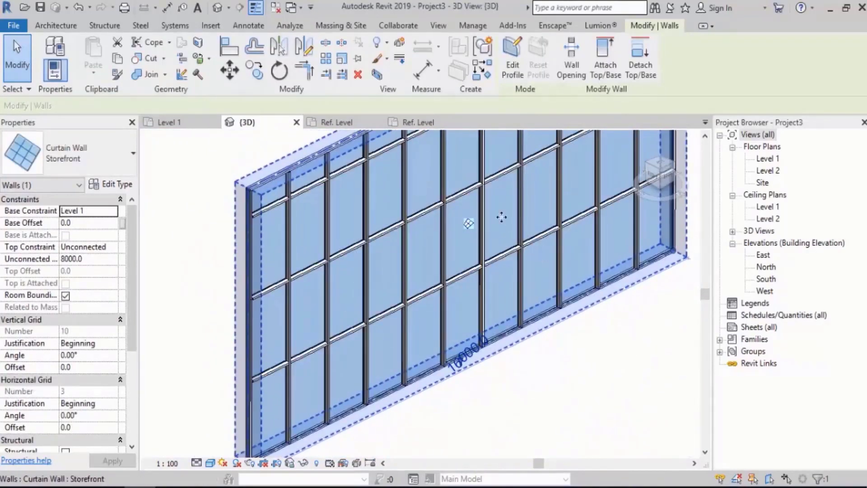
pyautogui.keyDown('shift'); pyautogui.moveTo(190, 204); pyautogui.dragTo(180, 219, button='middle'); pyautogui.keyUp('shift')
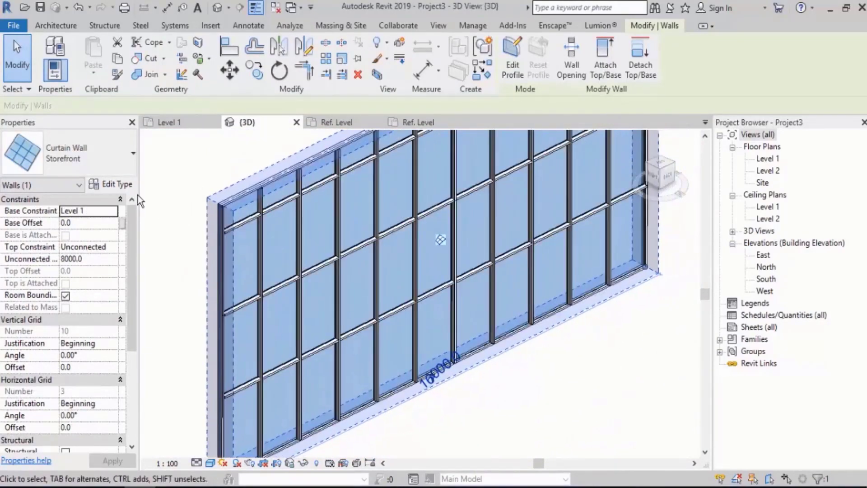
pyautogui.click(121, 187)
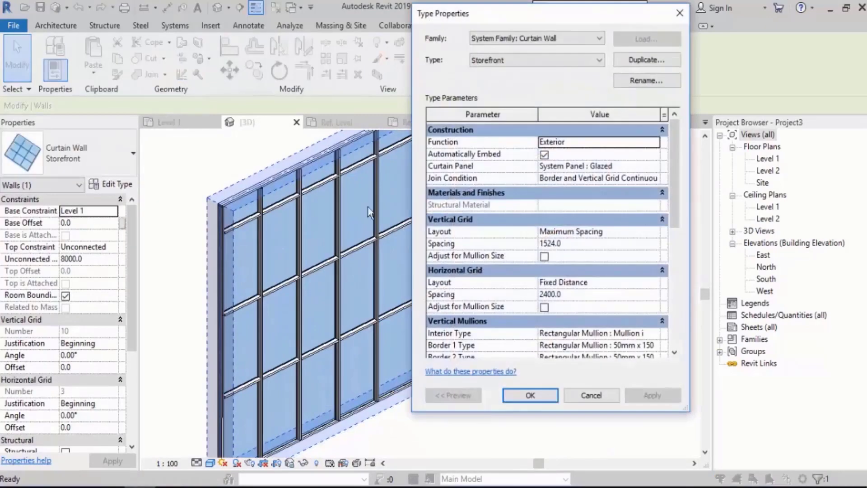
pyautogui.moveTo(528, 17); pyautogui.dragTo(570, 31)
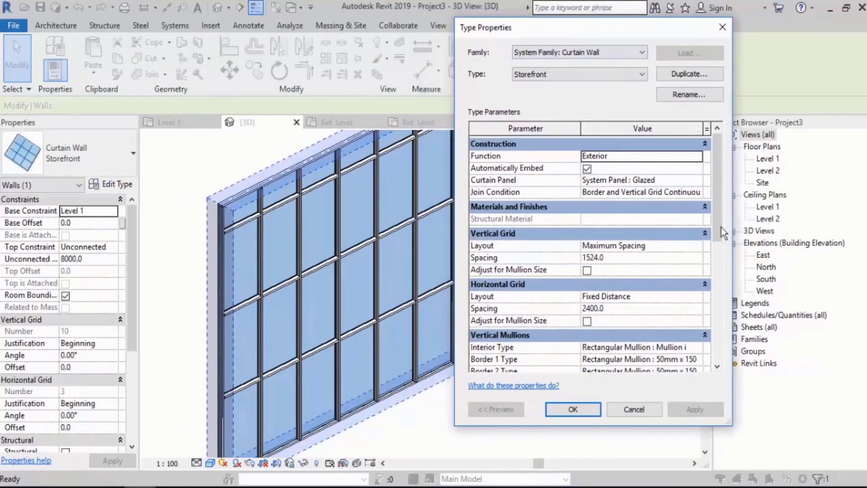
pyautogui.moveTo(722, 227); pyautogui.dragTo(721, 277)
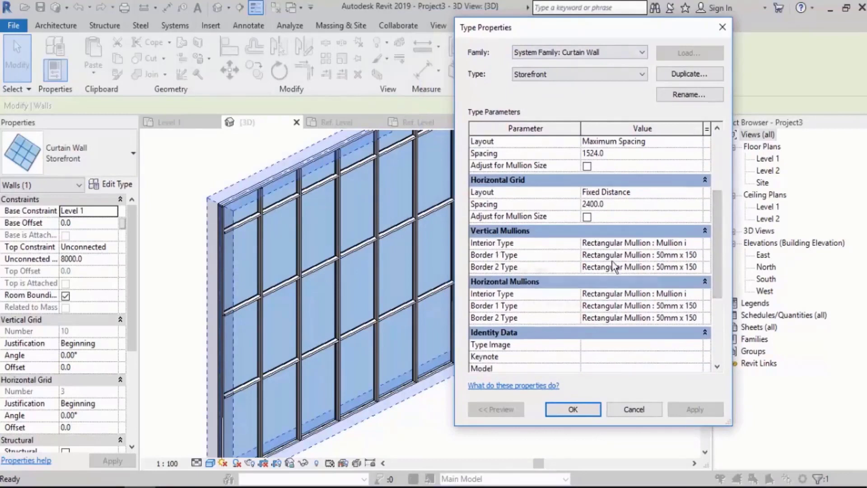
pyautogui.click(699, 244)
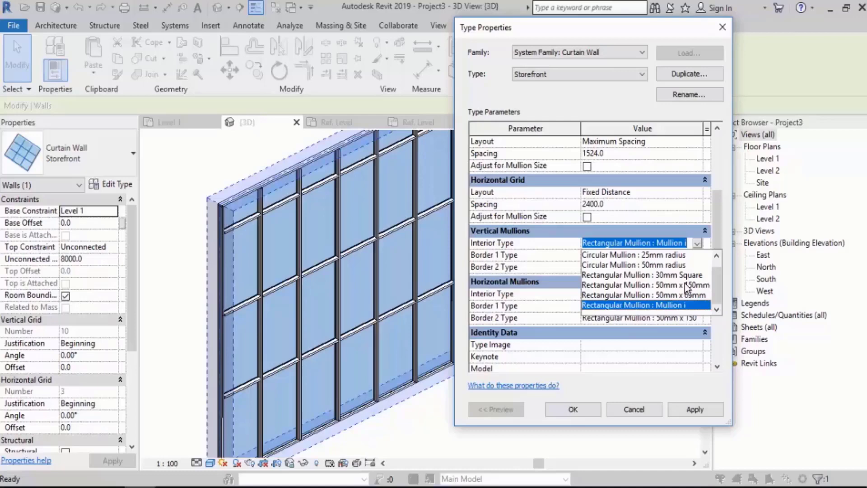
pyautogui.press('Escape')
pyautogui.press('Escape')
pyautogui.press('Escape')
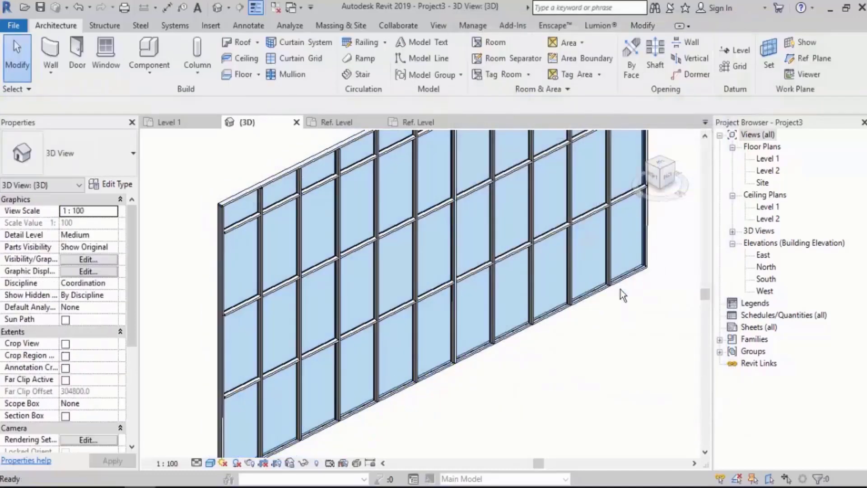
# Duplicate the Mullion i rectangular mullion type under the name Mullion 8N
pyautogui.scroll(-2, 459, 288)
pyautogui.keyDown('shift'); pyautogui.moveTo(529, 309); pyautogui.dragTo(472, 242, button='middle'); pyautogui.keyUp('shift')
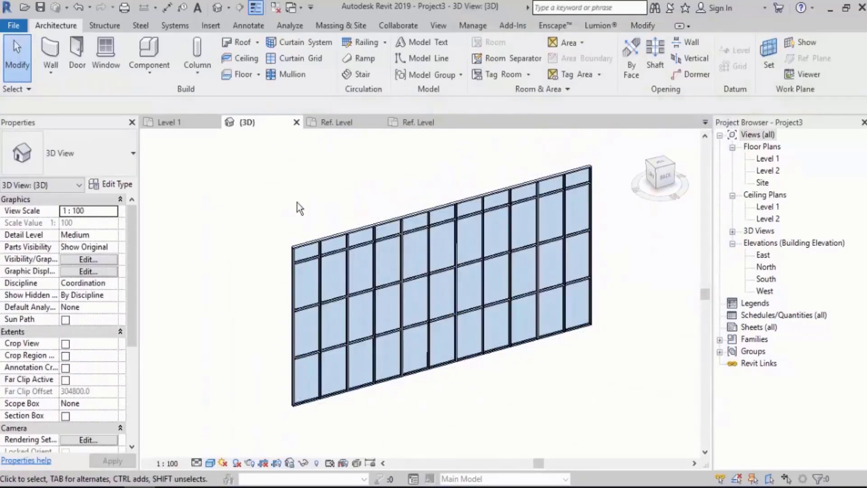
pyautogui.click(289, 77)
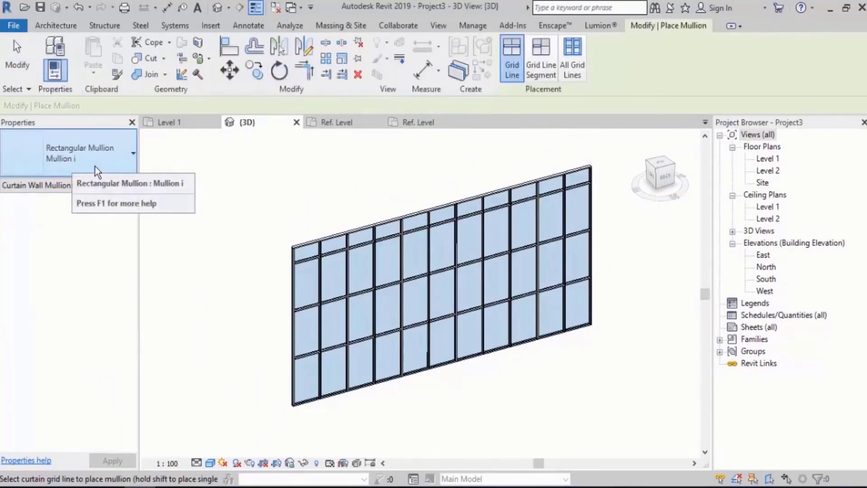
pyautogui.click(121, 188)
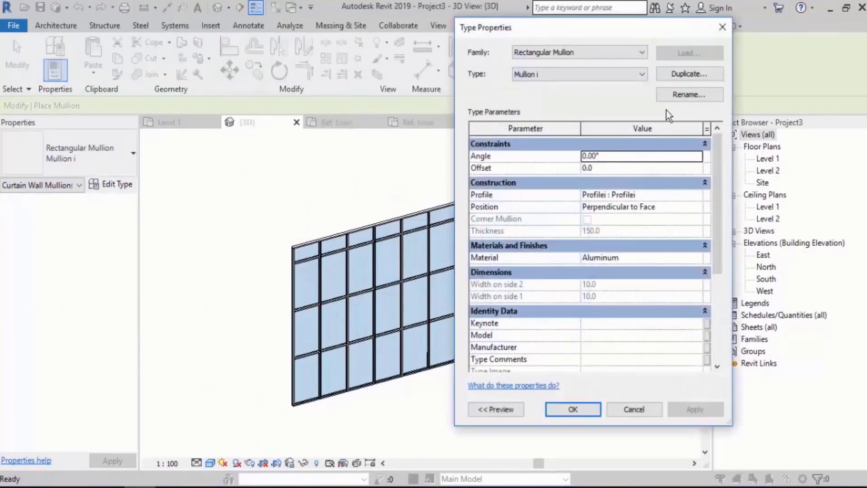
pyautogui.click(689, 73)
pyautogui.click(249, 201)
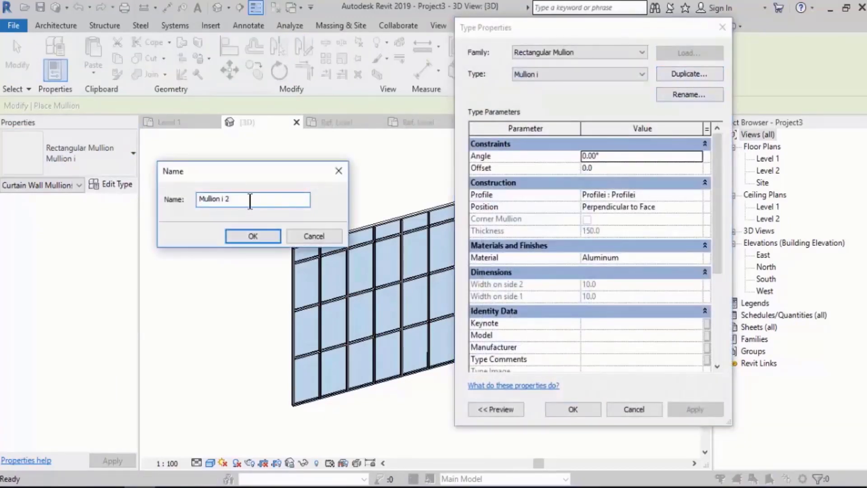
pyautogui.press('BackSpace')
pyautogui.press('BackSpace')
pyautogui.press('BackSpace')
pyautogui.press('BackSpace')
pyautogui.write('8N')
pyautogui.click(250, 235)
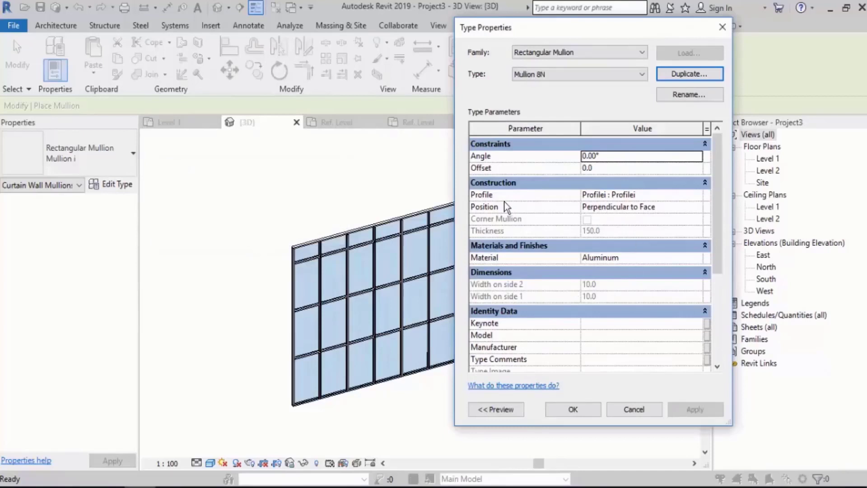
# Assign Profile8N : Profile8N as the profile of the Mullion 8N type and finish without placing a mullion
pyautogui.click(660, 196)
pyautogui.click(698, 196)
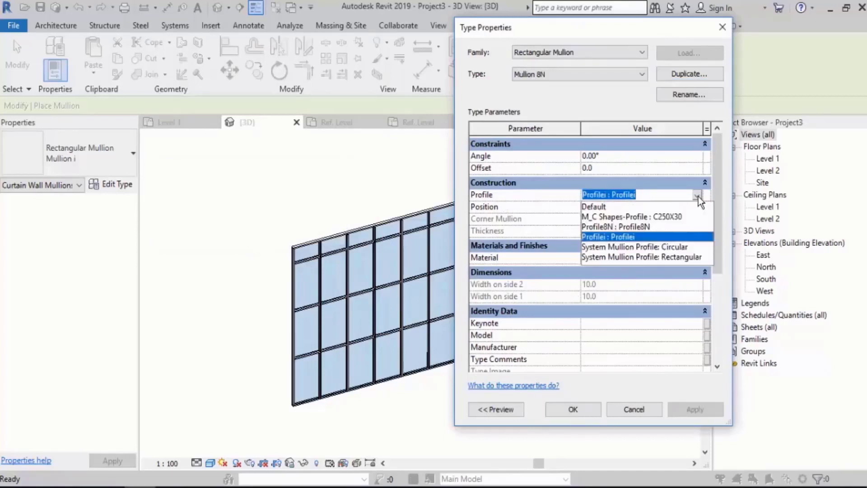
pyautogui.click(643, 228)
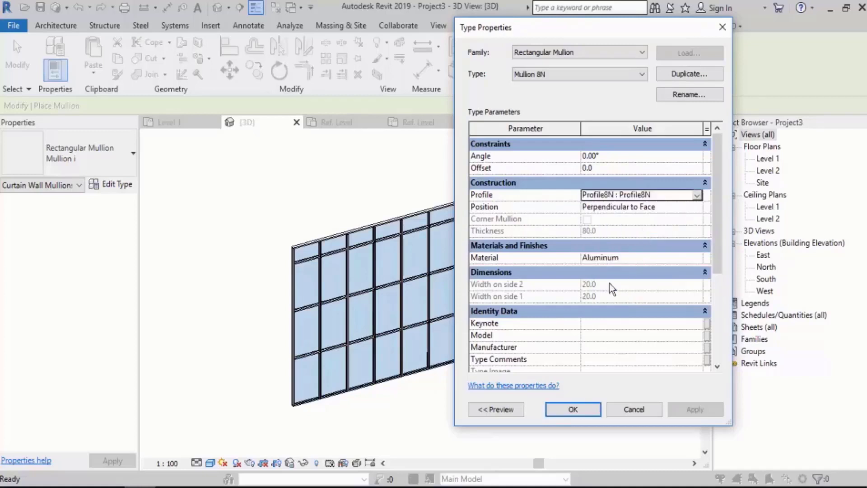
pyautogui.click(575, 410)
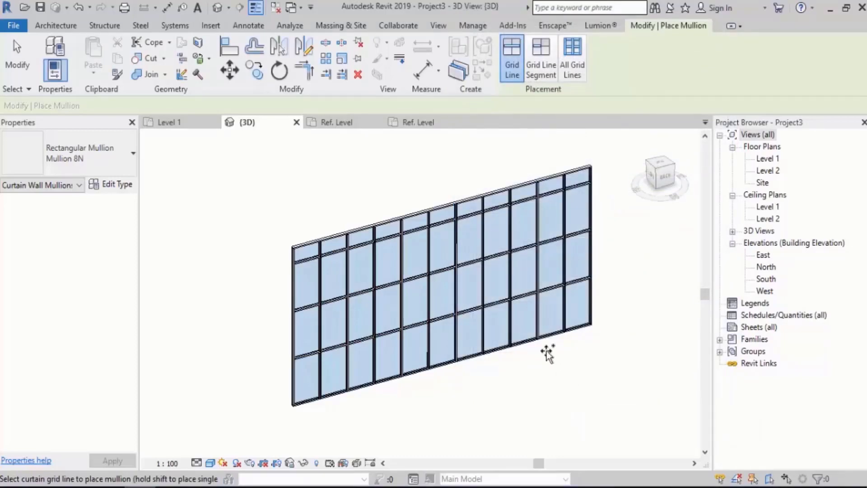
pyautogui.press('Escape')
# Set both the vertical and horizontal interior mullion types of the Storefront curtain wall to Rectangular Mullion : Mullion 8N
pyautogui.scroll(3, 406, 279)
pyautogui.click(379, 251)
pyautogui.keyDown('shift'); pyautogui.moveTo(378, 251); pyautogui.dragTo(742, 277, button='middle'); pyautogui.keyUp('shift')
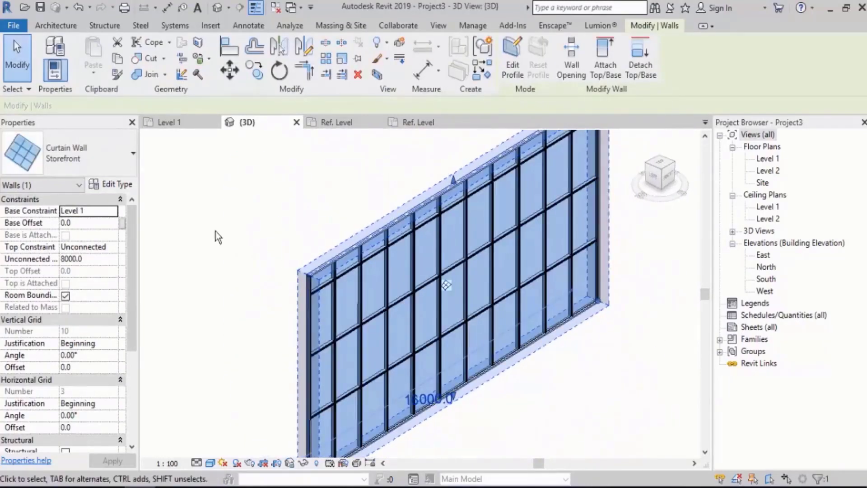
pyautogui.click(112, 184)
pyautogui.moveTo(717, 224); pyautogui.dragTo(717, 267)
pyautogui.click(700, 244)
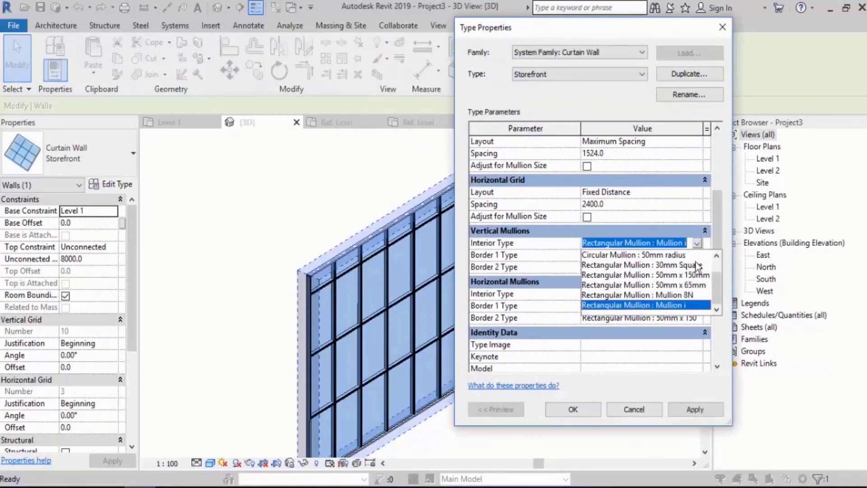
pyautogui.click(686, 295)
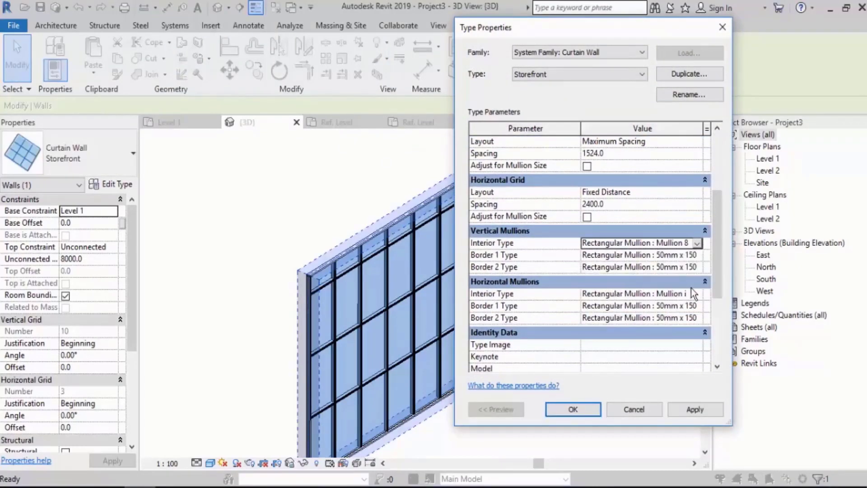
pyautogui.click(697, 294)
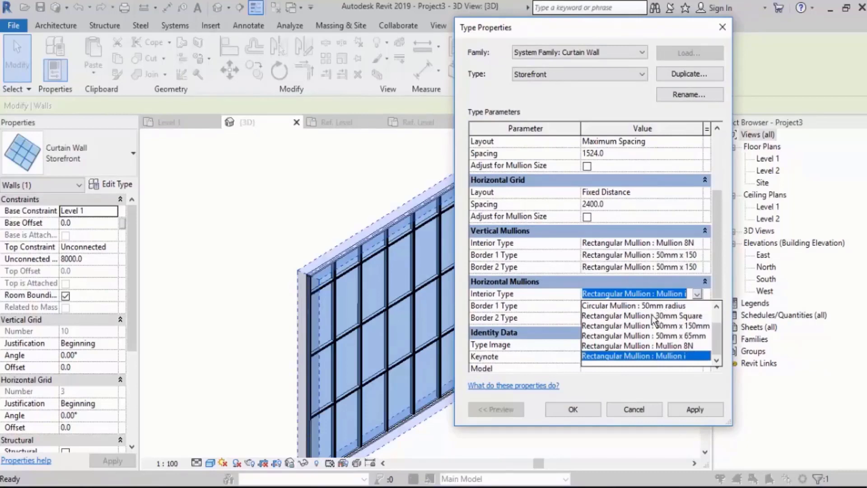
pyautogui.click(652, 346)
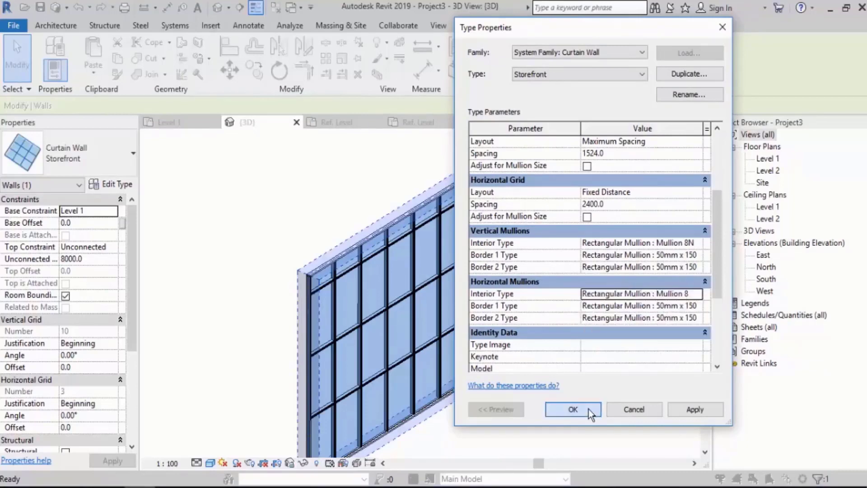
pyautogui.click(589, 409)
pyautogui.press('Escape')
# Examine how the octagonal mullions meet the glass panels in the 3D view and the Level 1 floor plan
pyautogui.scroll(6, 393, 391)
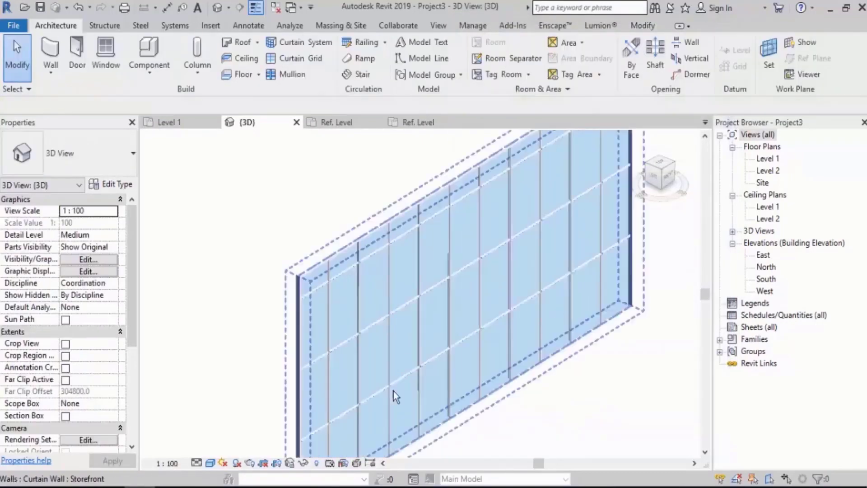
pyautogui.scroll(-1, 636, 345)
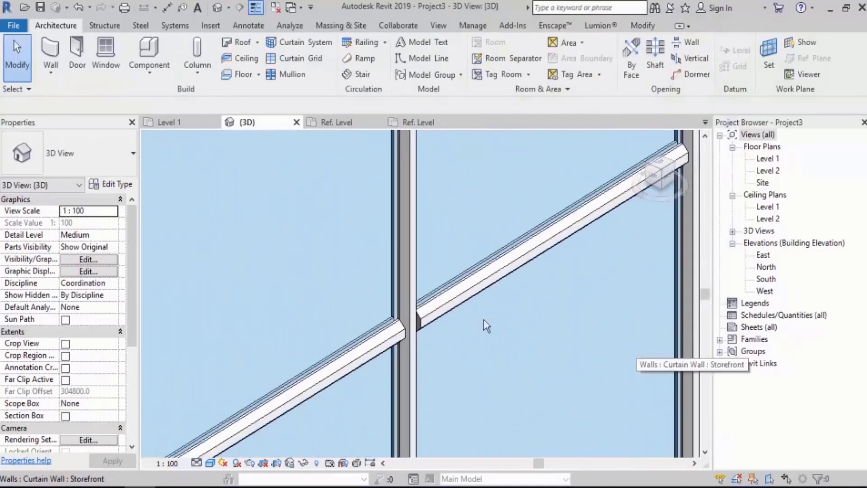
pyautogui.doubleClick(770, 158)
pyautogui.scroll(4, 397, 357)
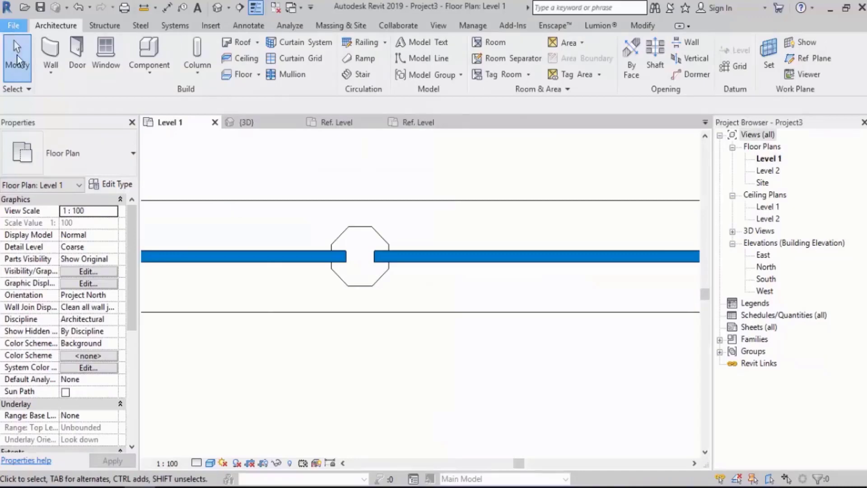
# Create a new family from the Metric Profile-Mullion.rft template
pyautogui.click(14, 25)
pyautogui.click(285, 147)
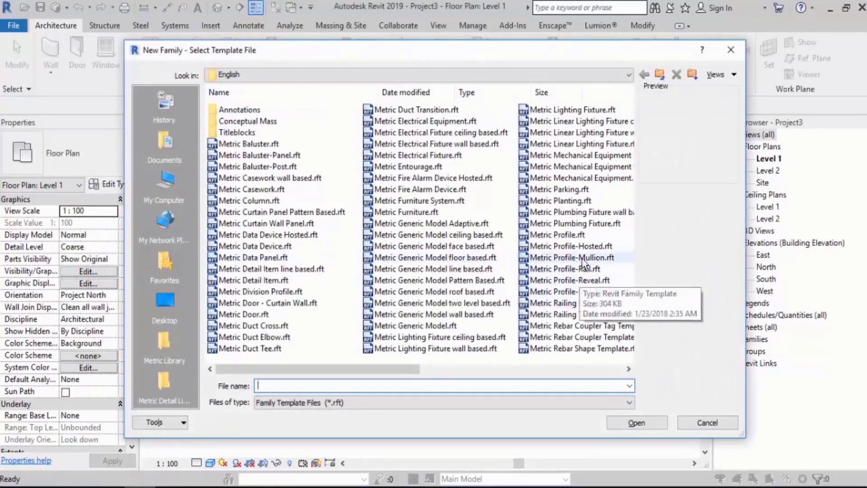
pyautogui.click(583, 258)
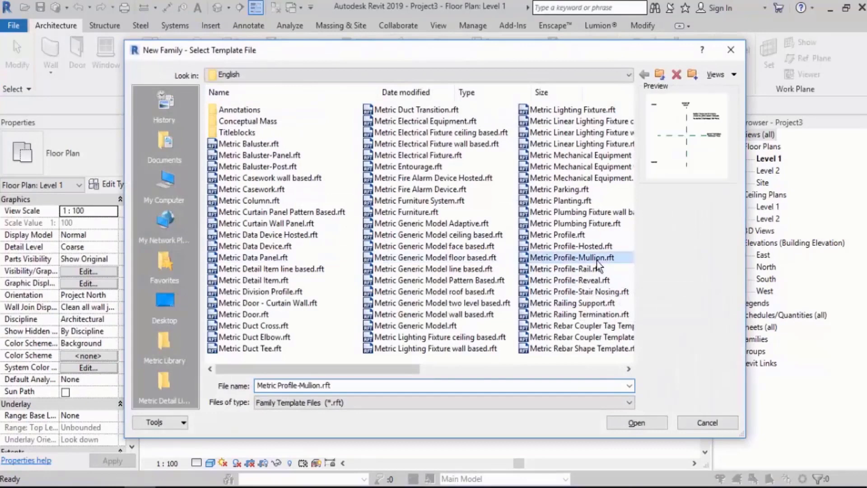
pyautogui.click(651, 424)
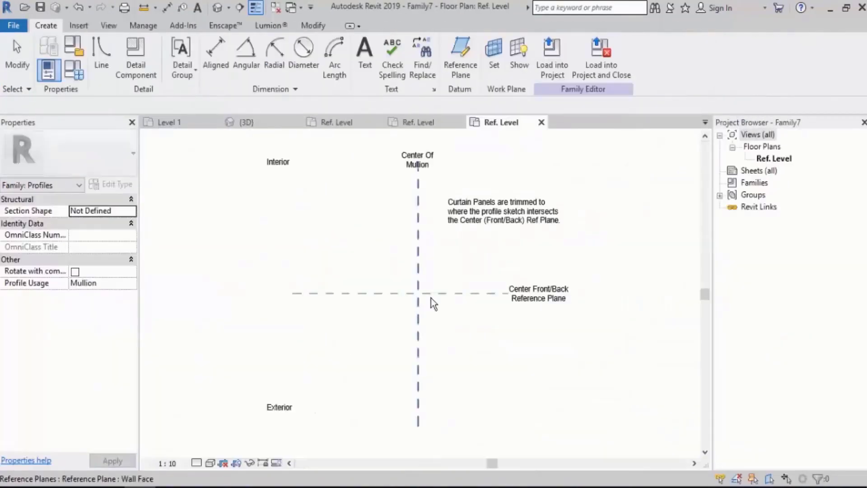
# Sketch a square about 75 mm per side around the intersection of the two reference planes and check its side dimensions
pyautogui.scroll(4, 447, 291)
pyautogui.click(101, 54)
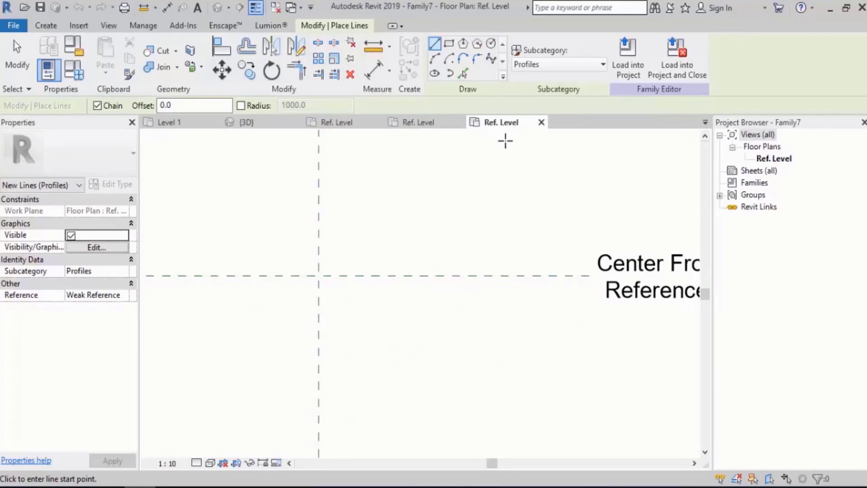
pyautogui.click(449, 44)
pyautogui.scroll(1, 325, 270)
pyautogui.scroll(1, 325, 270)
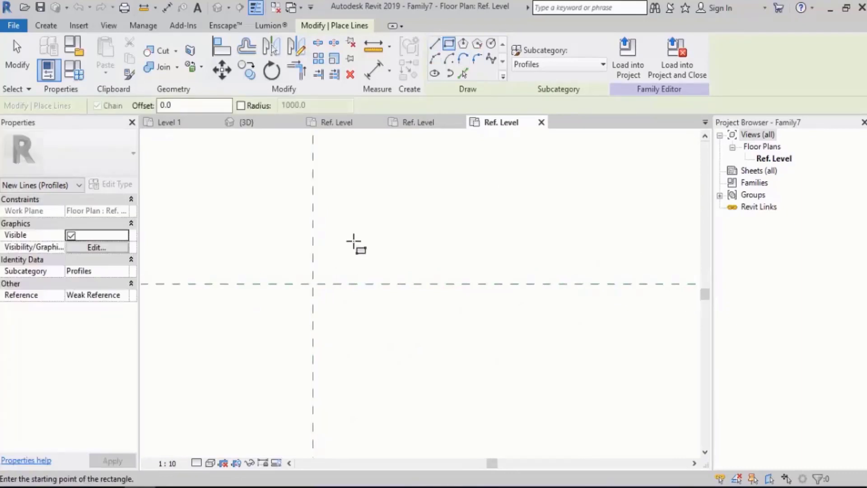
pyautogui.click(354, 239)
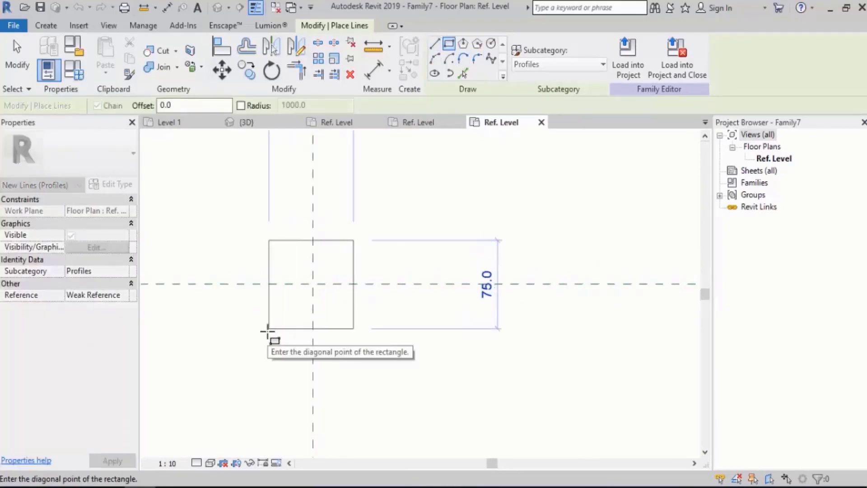
pyautogui.click(268, 329)
pyautogui.scroll(-2, 332, 368)
pyautogui.press('Escape')
pyautogui.press('Escape')
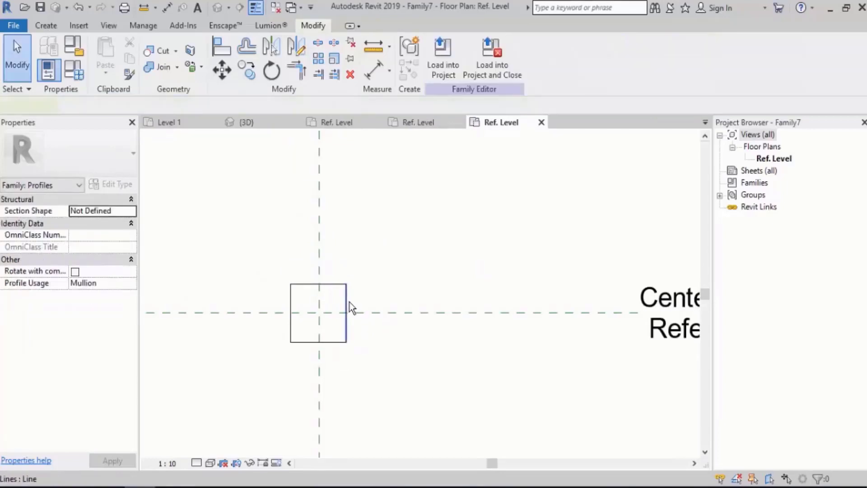
pyautogui.click(346, 307)
pyautogui.click(290, 302)
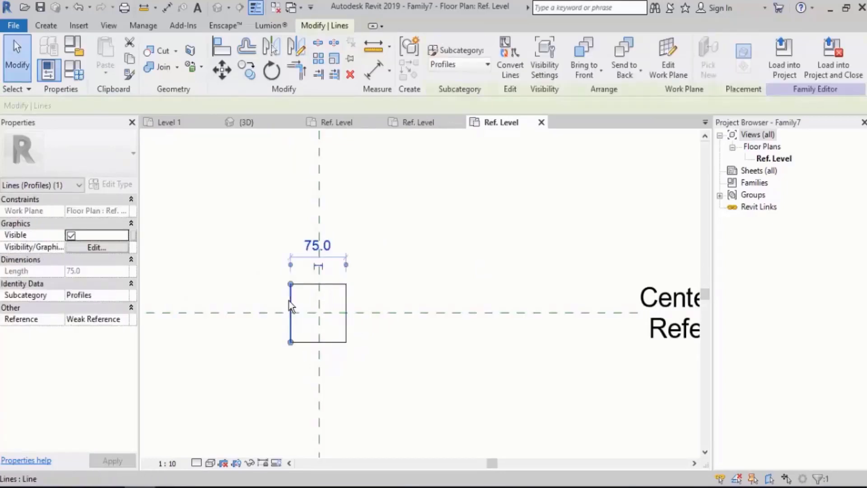
pyautogui.click(452, 228)
pyautogui.scroll(2, 331, 342)
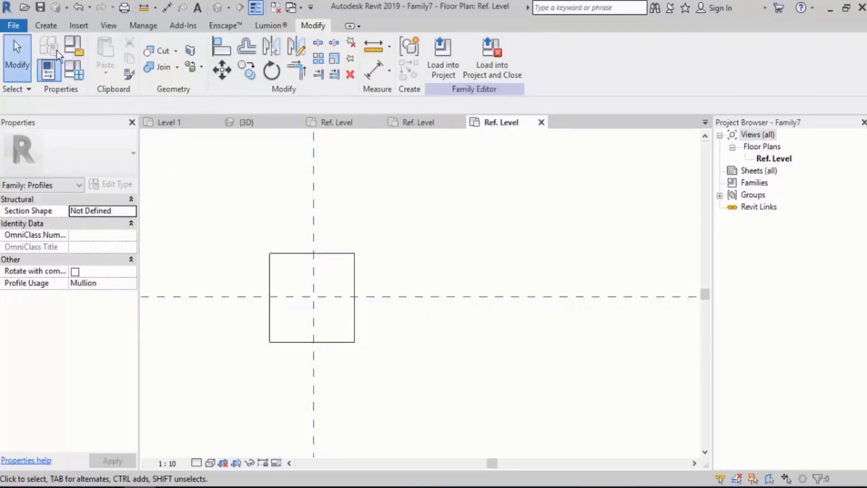
# Move the whole square horizontally so its top edge's midpoint lies on the Center Of Mullion reference plane
pyautogui.click(48, 28)
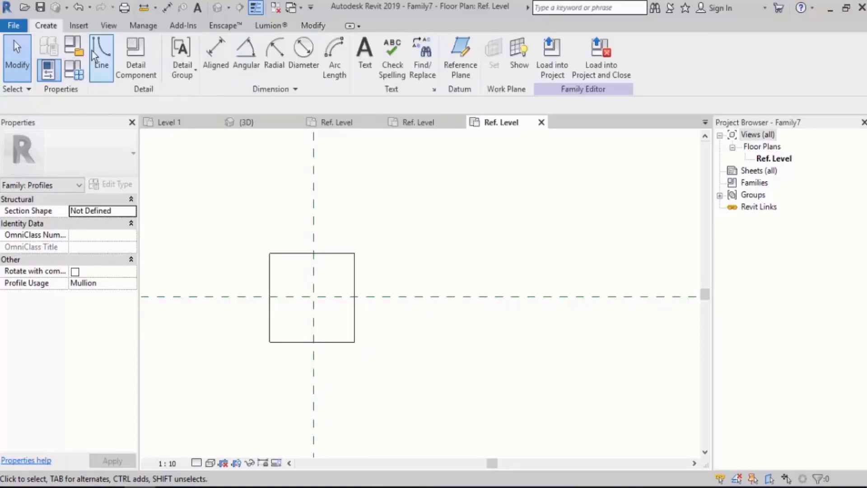
pyautogui.moveTo(241, 225); pyautogui.dragTo(396, 374)
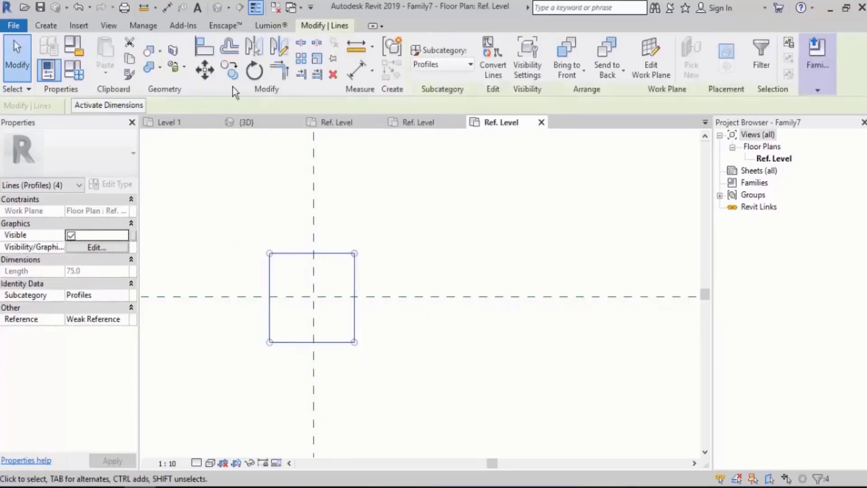
pyautogui.click(205, 70)
pyautogui.scroll(2, 387, 248)
pyautogui.scroll(2, 255, 256)
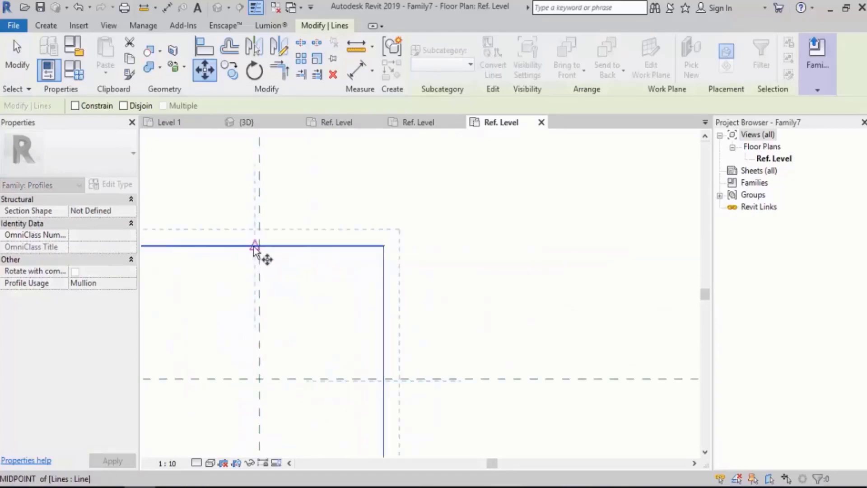
pyautogui.click(255, 246)
pyautogui.click(259, 246)
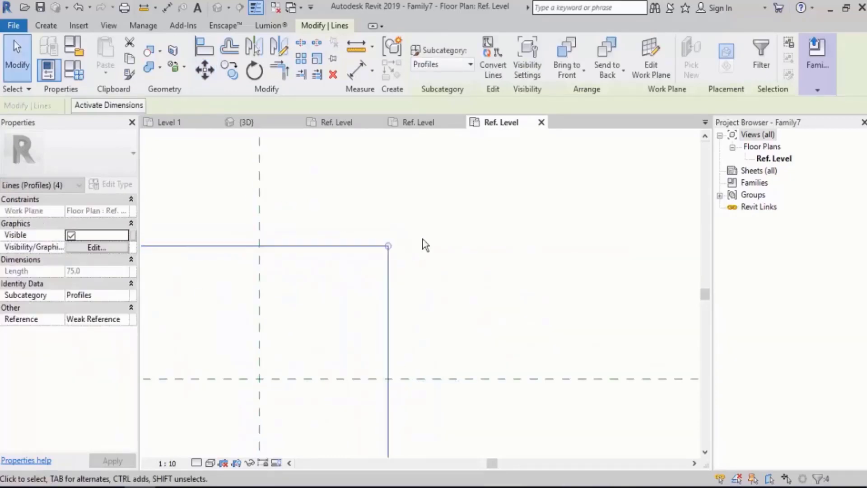
# Move the square 50 mm down, and move it back up so its right edge's midpoint lies on the Center Front/Back reference plane
pyautogui.scroll(-2, 436, 209)
pyautogui.click(205, 70)
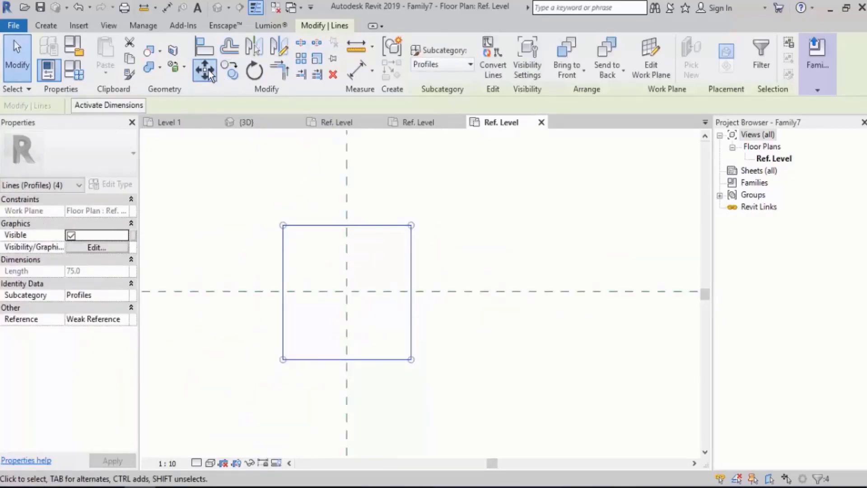
pyautogui.scroll(4, 412, 298)
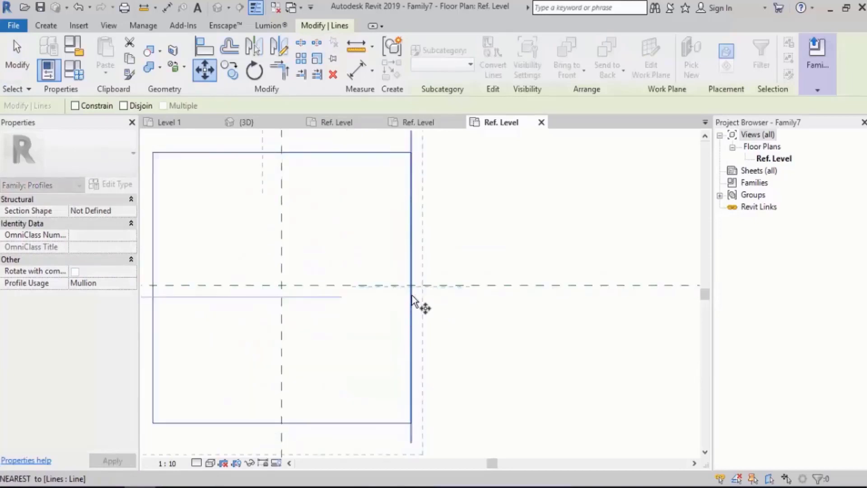
pyautogui.click(411, 280)
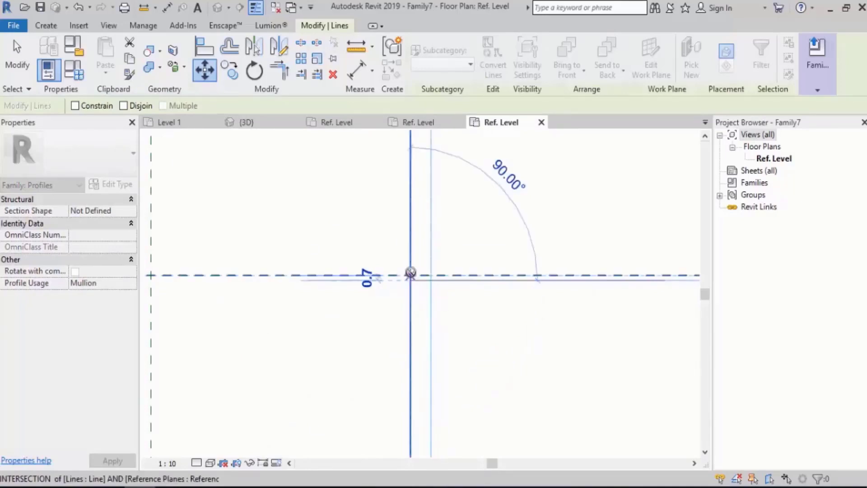
pyautogui.scroll(-2, 424, 183)
pyautogui.scroll(-2, 424, 183)
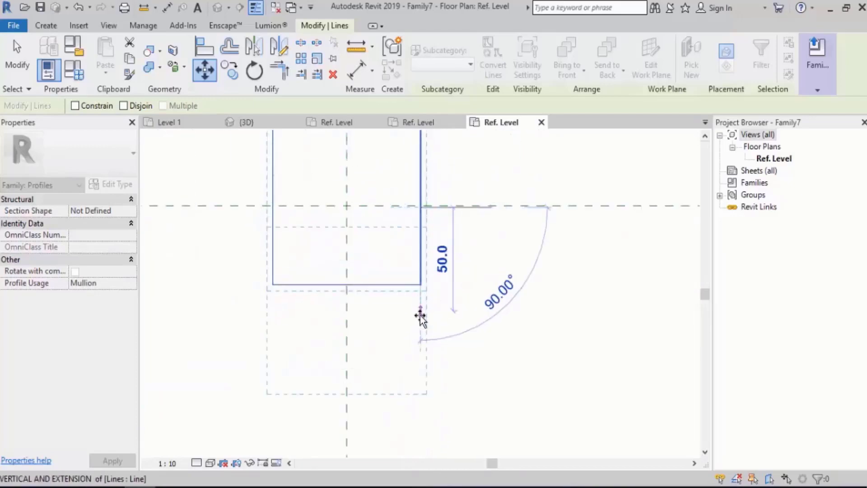
pyautogui.click(471, 313)
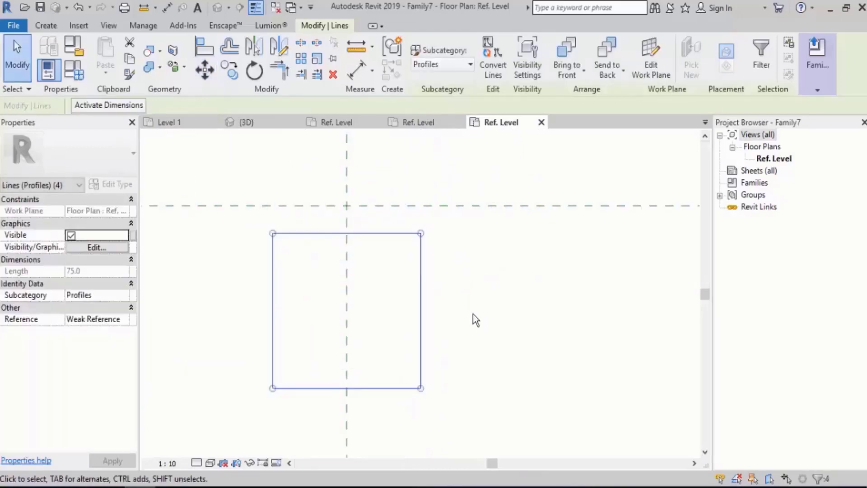
pyautogui.click(204, 69)
pyautogui.click(421, 311)
pyautogui.click(425, 207)
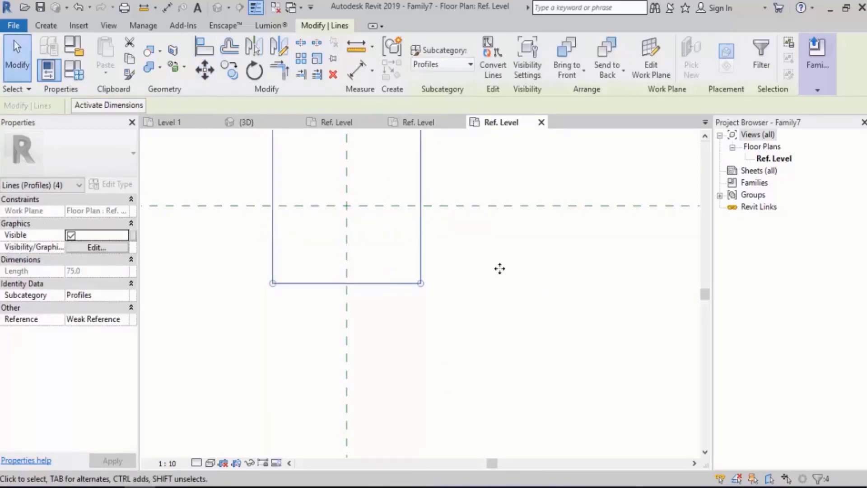
# Round the square's upper-right corner with a Fillet Arc of 20 mm radius
pyautogui.click(413, 343)
pyautogui.scroll(-1, 412, 343)
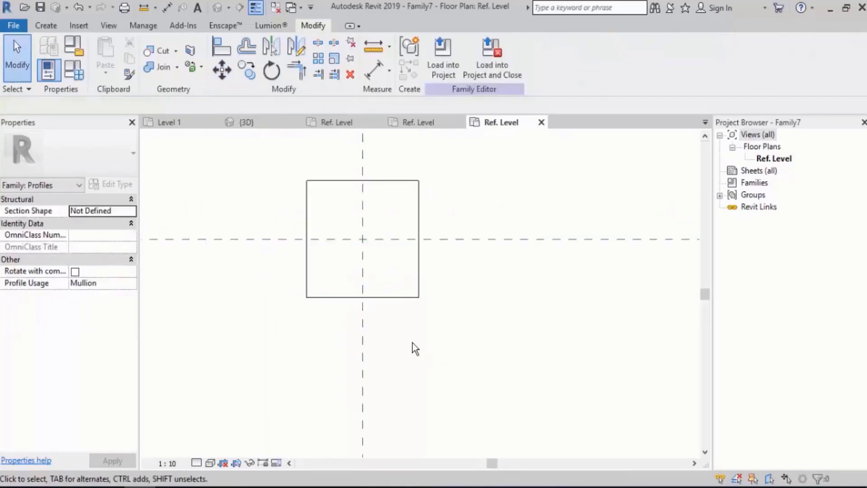
pyautogui.scroll(2, 429, 211)
pyautogui.scroll(1, 429, 188)
pyautogui.moveTo(381, 232); pyautogui.dragTo(441, 236, button='middle')
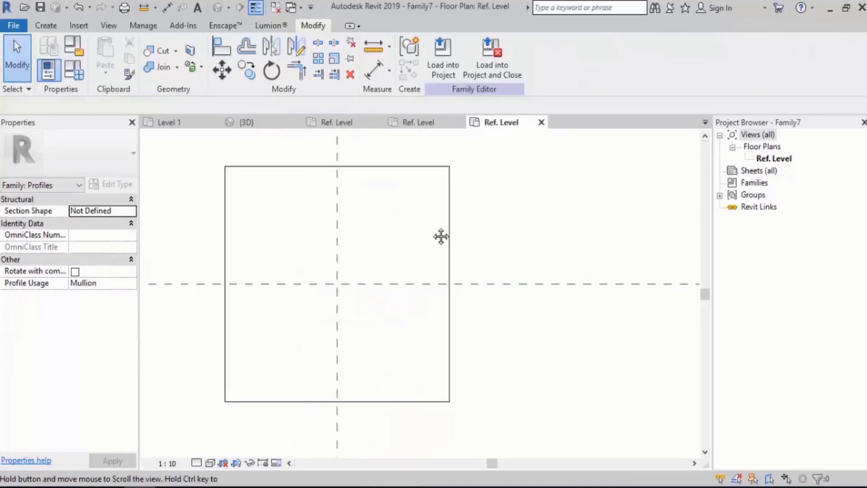
pyautogui.scroll(-1, 370, 233)
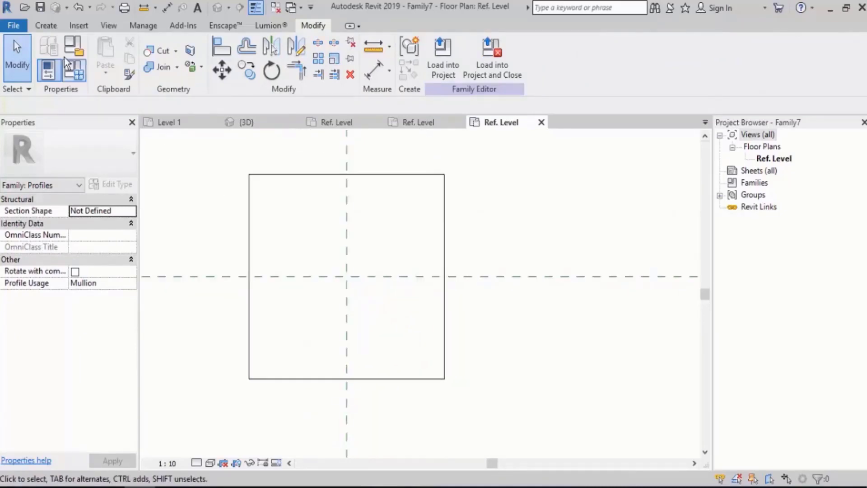
pyautogui.click(47, 25)
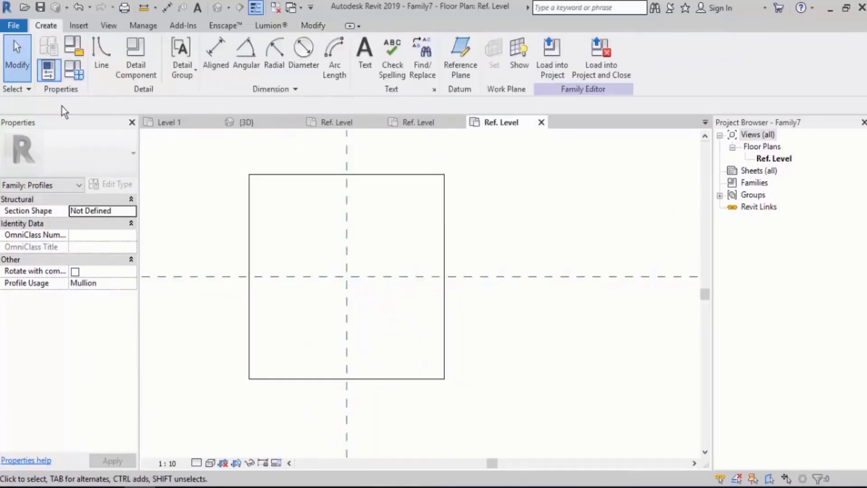
pyautogui.click(101, 63)
pyautogui.click(477, 58)
pyautogui.scroll(1, 433, 179)
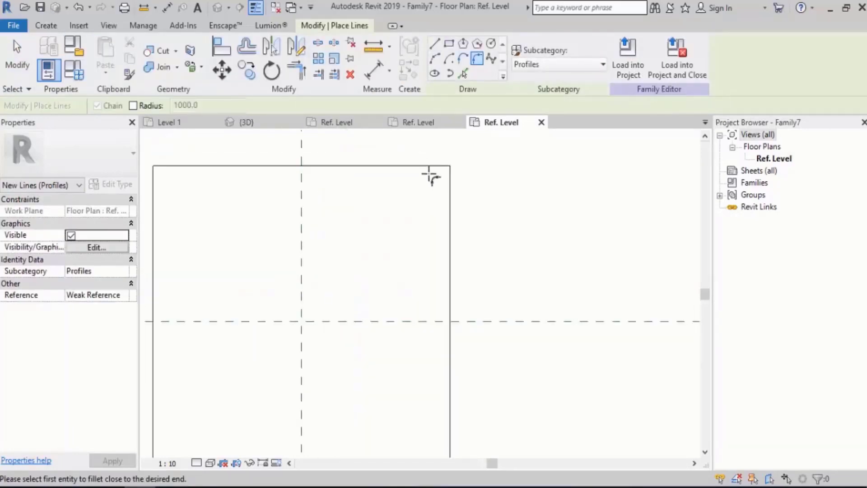
pyautogui.click(451, 181)
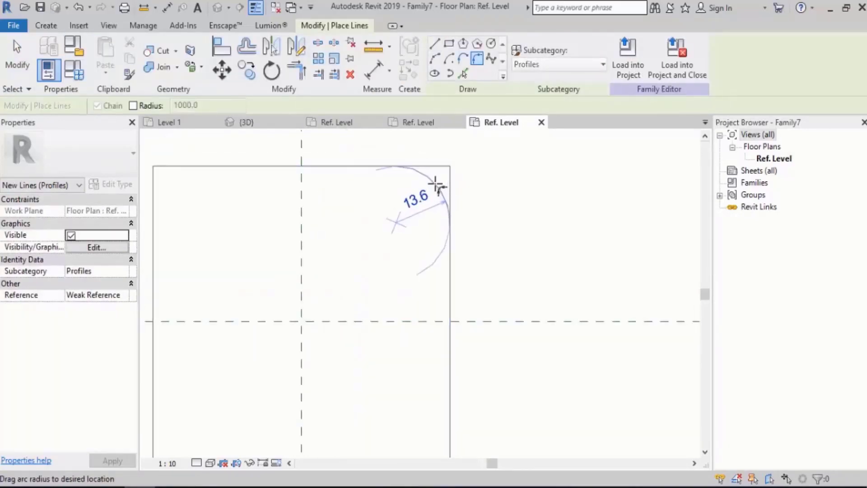
pyautogui.click(437, 190)
pyautogui.click(412, 198)
pyautogui.write('20')
pyautogui.press('Return')
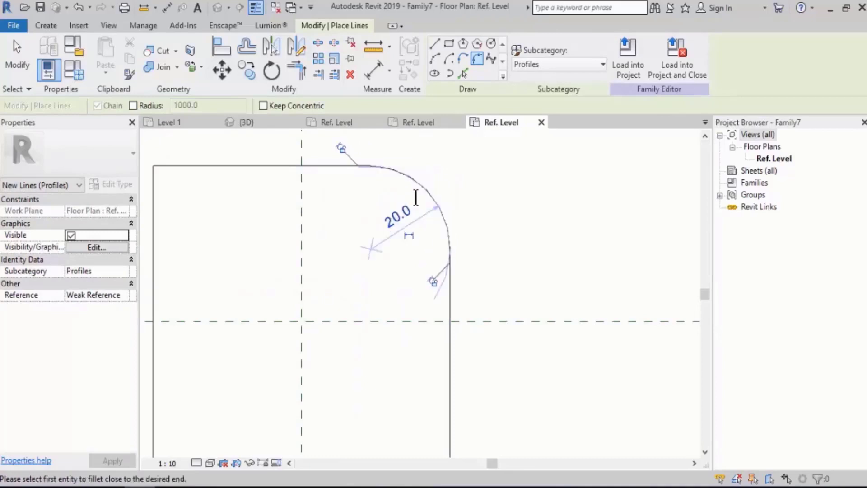
pyautogui.scroll(-1, 420, 171)
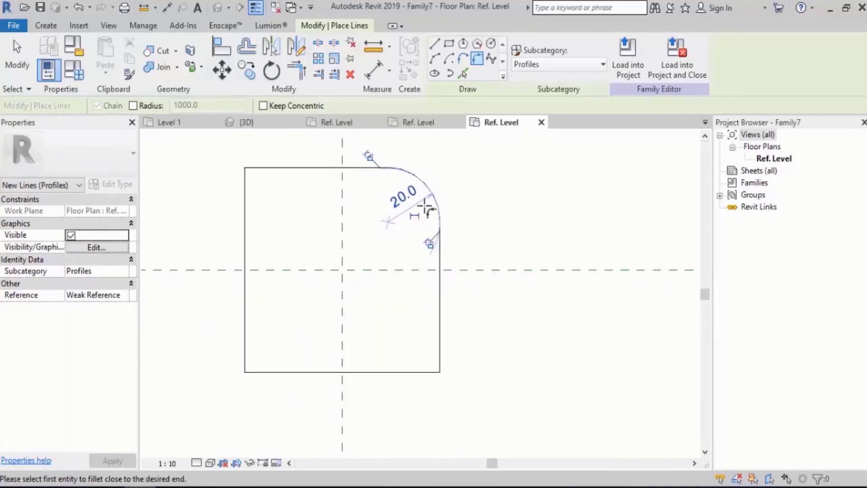
# Fix the fillet radius at 20 mm and round the square's three remaining corners
pyautogui.click(132, 105)
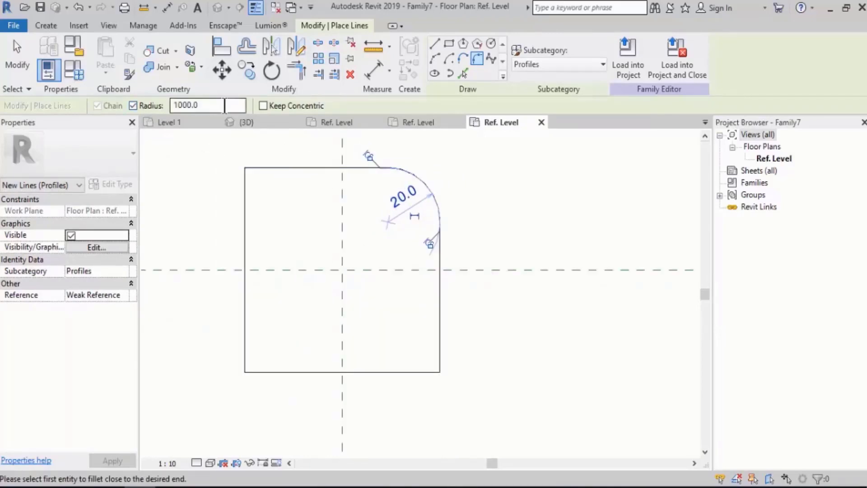
pyautogui.write('20')
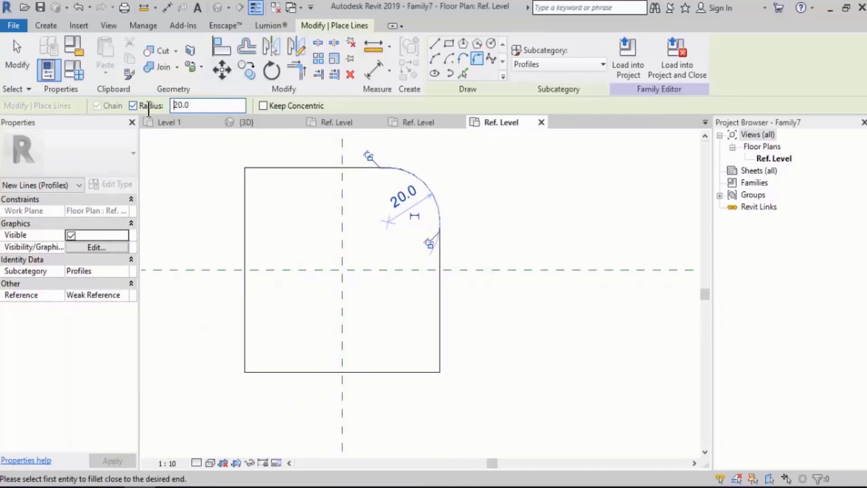
pyautogui.click(244, 188)
pyautogui.click(264, 169)
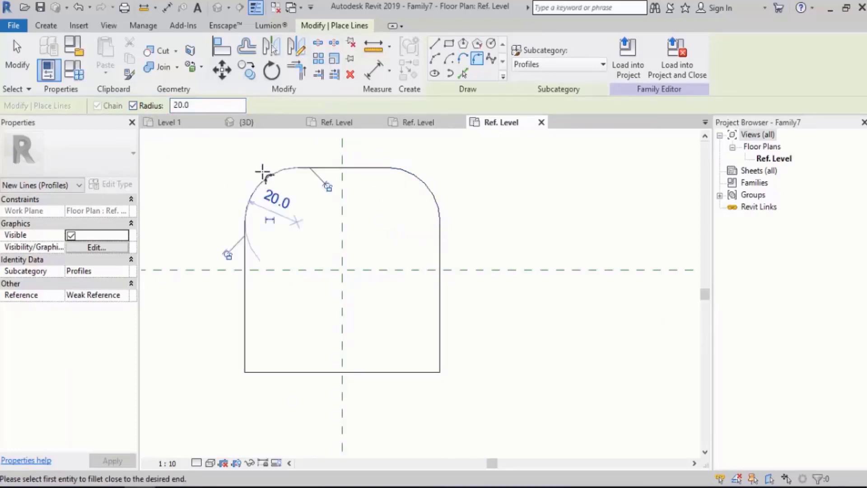
pyautogui.click(245, 348)
pyautogui.click(271, 371)
pyautogui.click(412, 375)
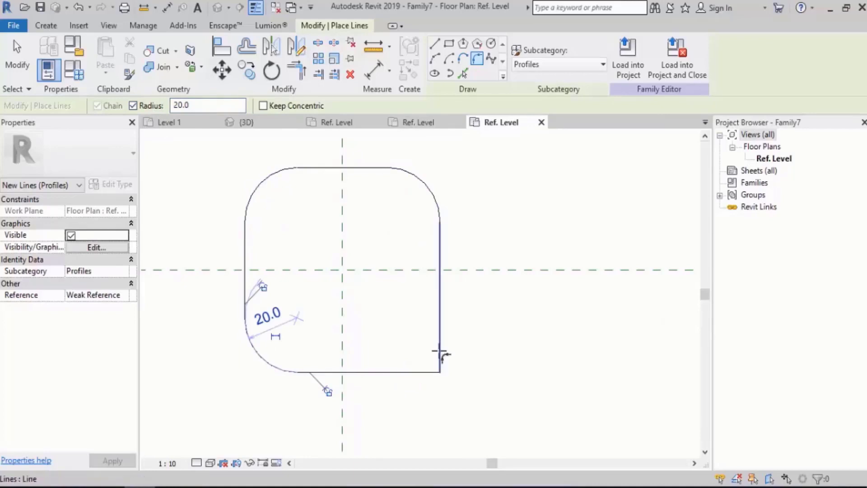
pyautogui.click(441, 354)
pyautogui.moveTo(506, 242); pyautogui.dragTo(519, 259, button='middle')
pyautogui.press('Escape')
pyautogui.press('Escape')
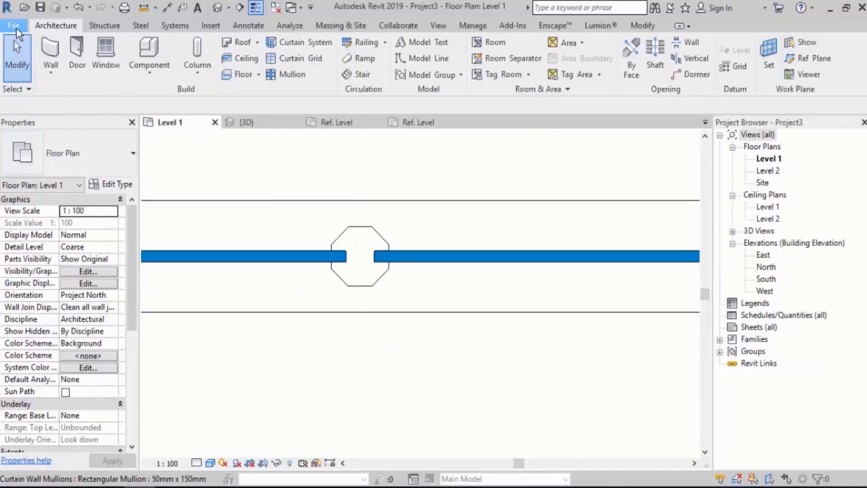
# Create another new family from the Metric Profile-Mullion.rft template
pyautogui.click(14, 25)
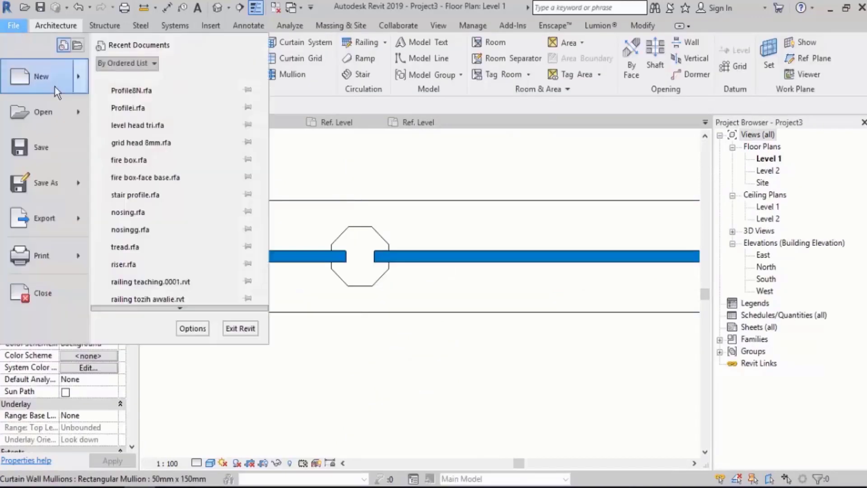
pyautogui.moveTo(78, 79)
pyautogui.click(137, 115)
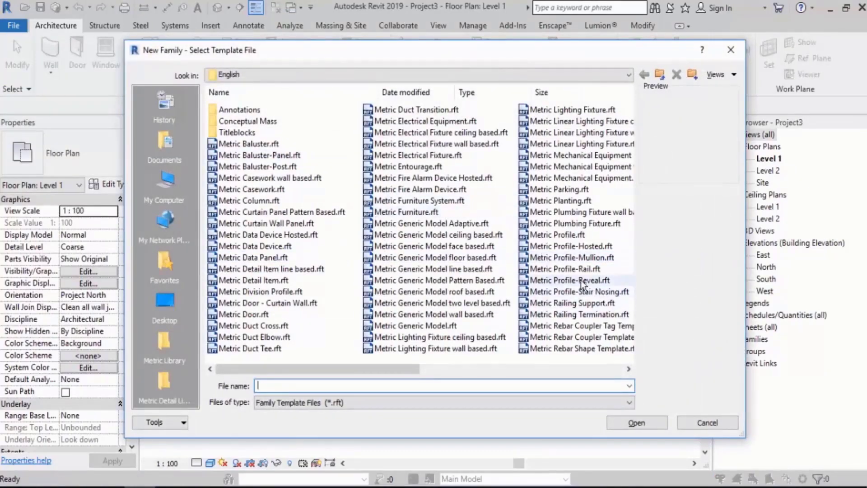
pyautogui.click(572, 258)
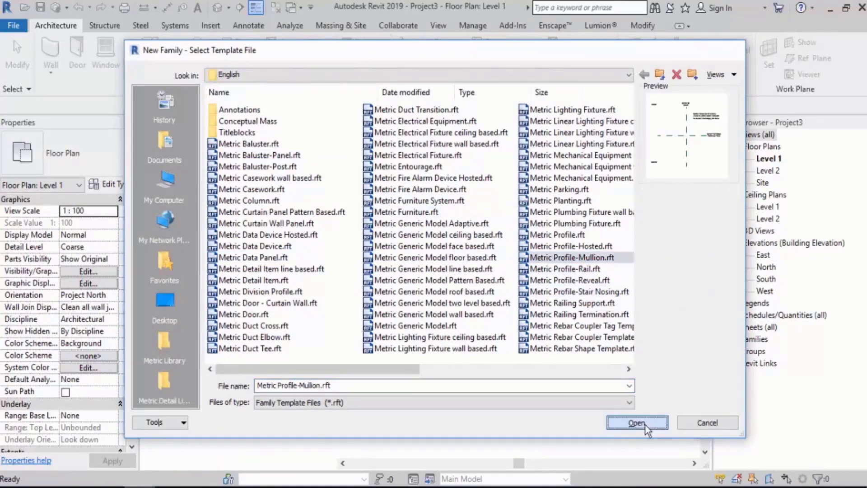
pyautogui.click(645, 424)
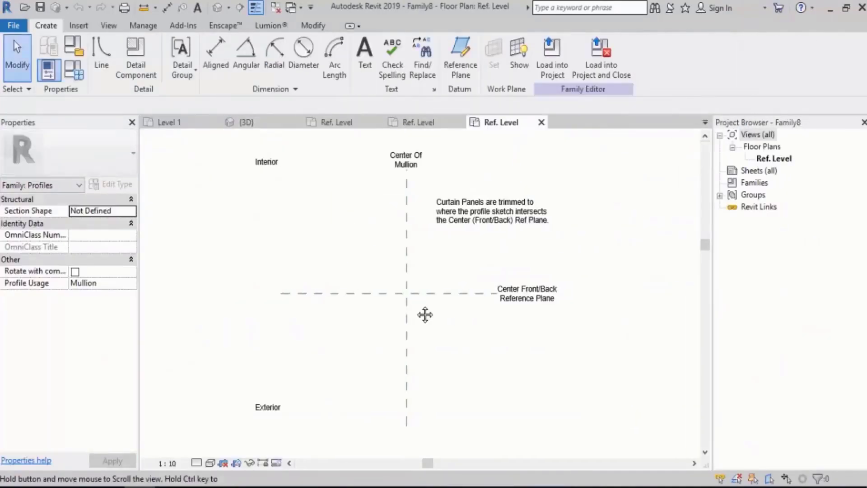
# Sketch a rectangle about 150 by 125 mm around the reference plane intersection, leaving a gap at its upper-left corner
pyautogui.scroll(3, 375, 296)
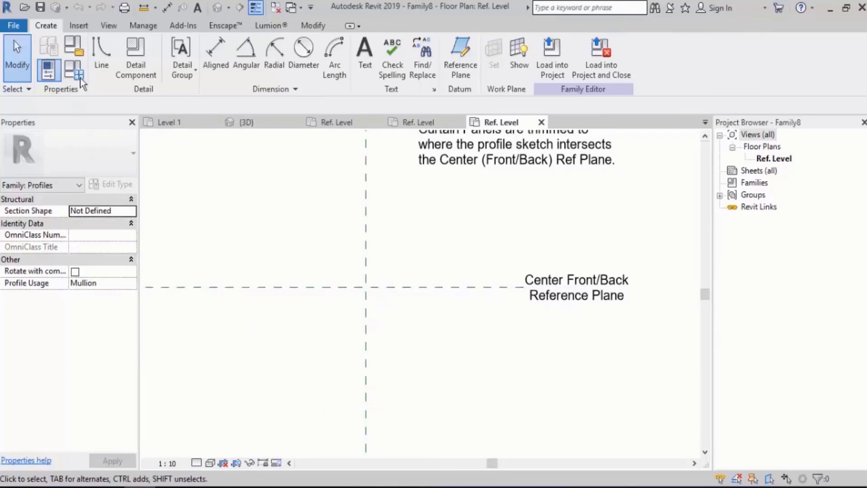
pyautogui.press('l')
pyautogui.press('i')
pyautogui.scroll(3, 372, 290)
pyautogui.click(323, 234)
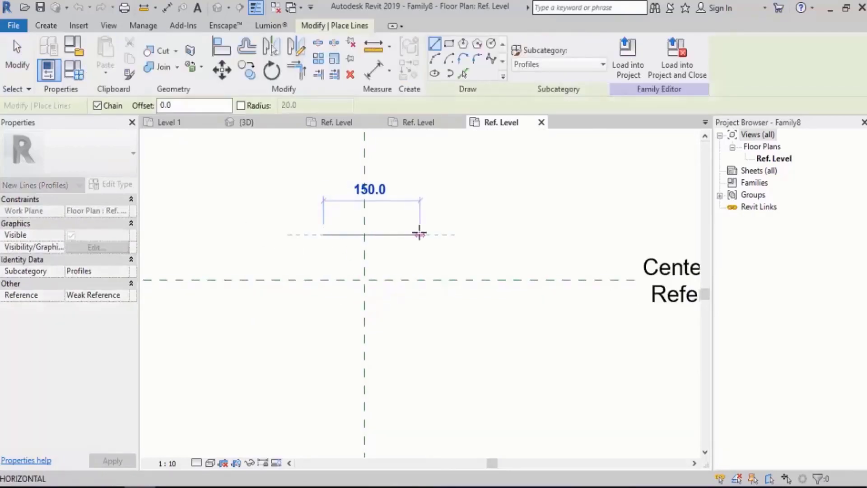
pyautogui.click(419, 234)
pyautogui.click(419, 319)
pyautogui.click(323, 319)
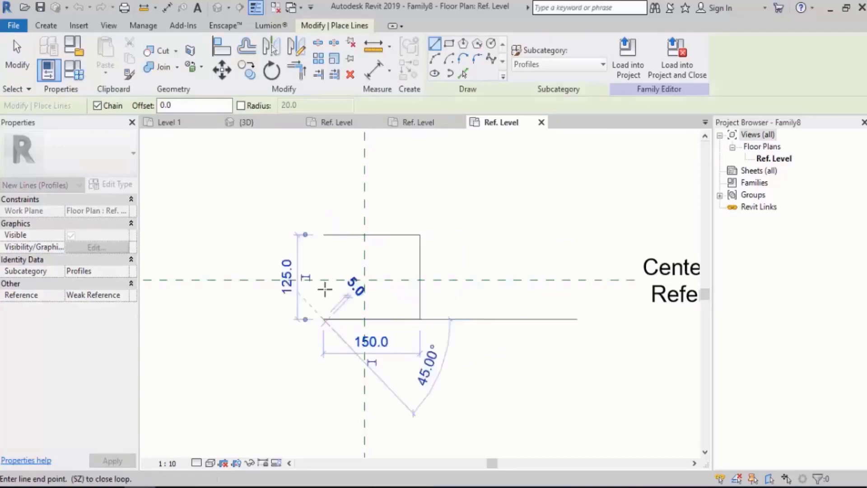
pyautogui.click(324, 234)
pyautogui.press('Escape')
pyautogui.press('Escape')
pyautogui.scroll(3, 409, 277)
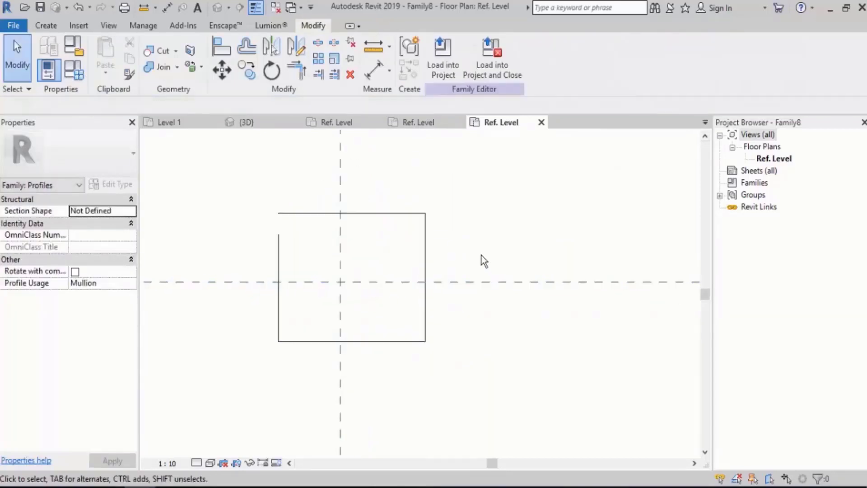
# Save the open profile family to the Desktop as Error and load it into Project3
pyautogui.click(451, 67)
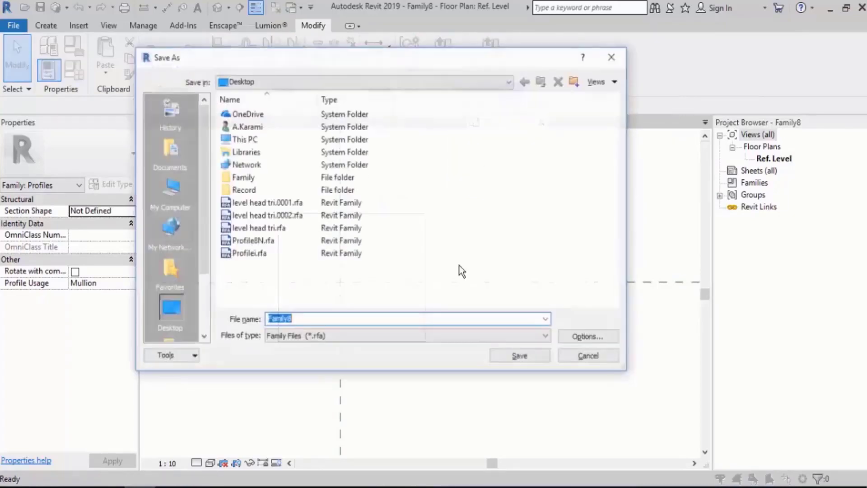
pyautogui.write('Error')
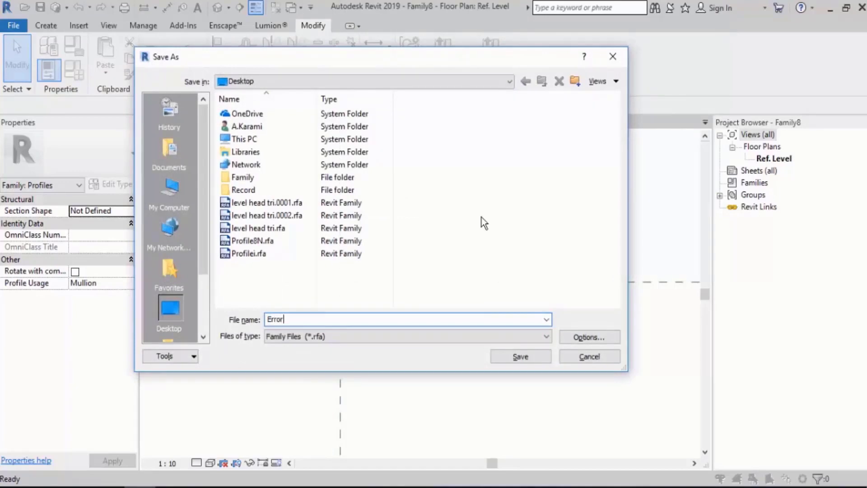
pyautogui.click(515, 359)
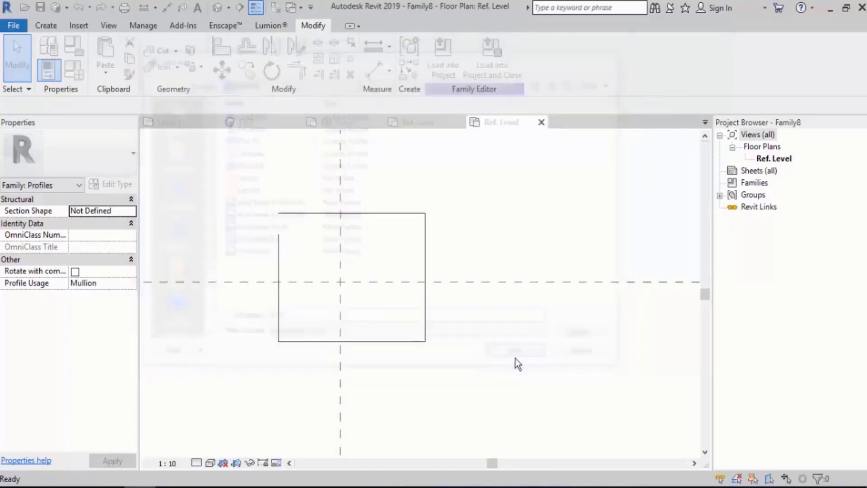
pyautogui.click(441, 64)
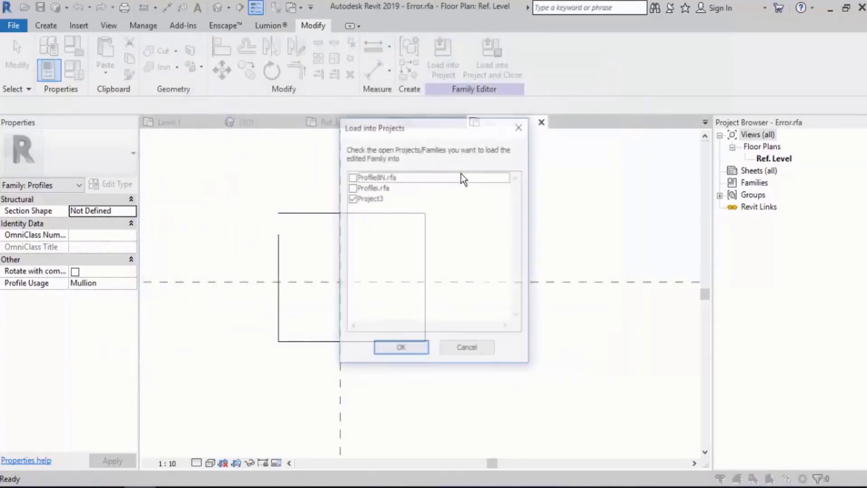
pyautogui.click(412, 351)
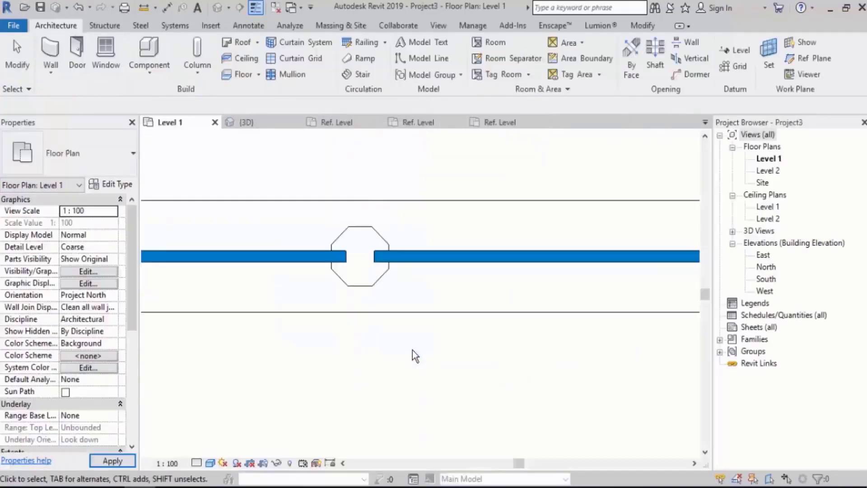
# Duplicate the Rectangular Mullion type Mullion 8N as a new type named Error
pyautogui.click(292, 75)
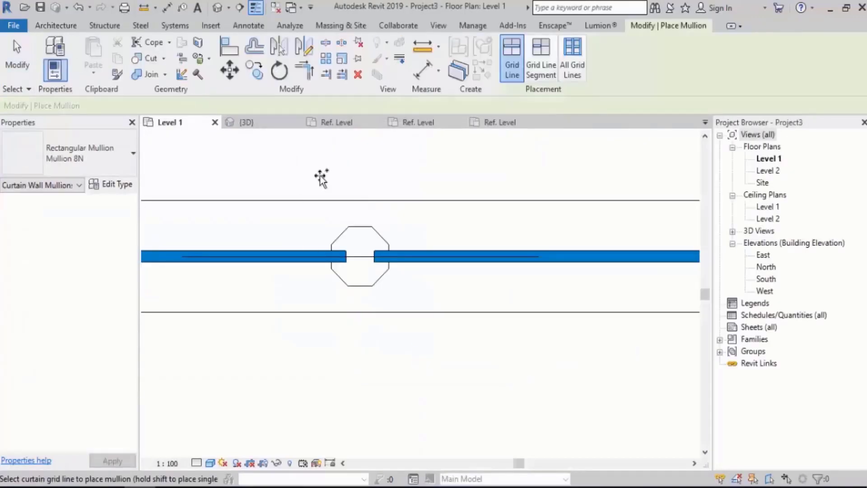
pyautogui.click(115, 186)
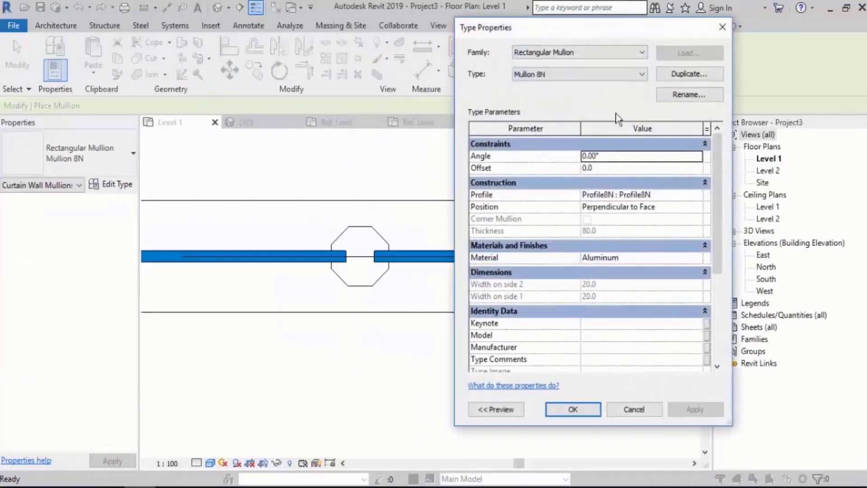
pyautogui.click(676, 74)
pyautogui.write('Error')
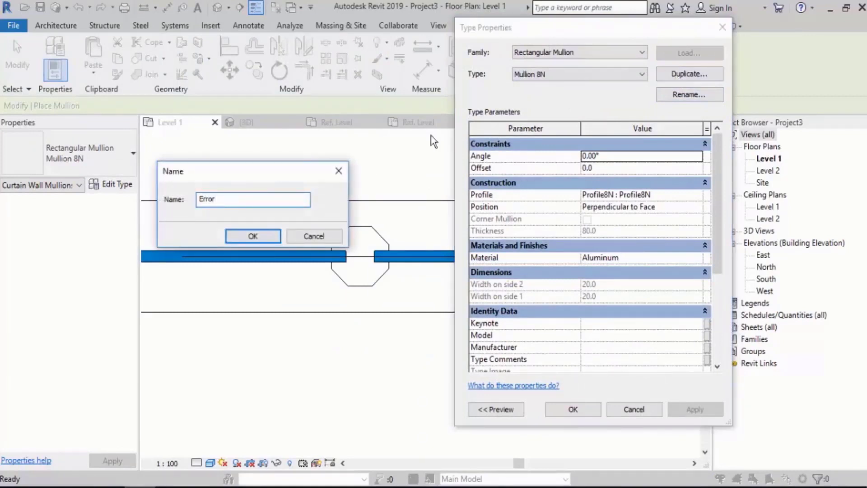
pyautogui.click(261, 241)
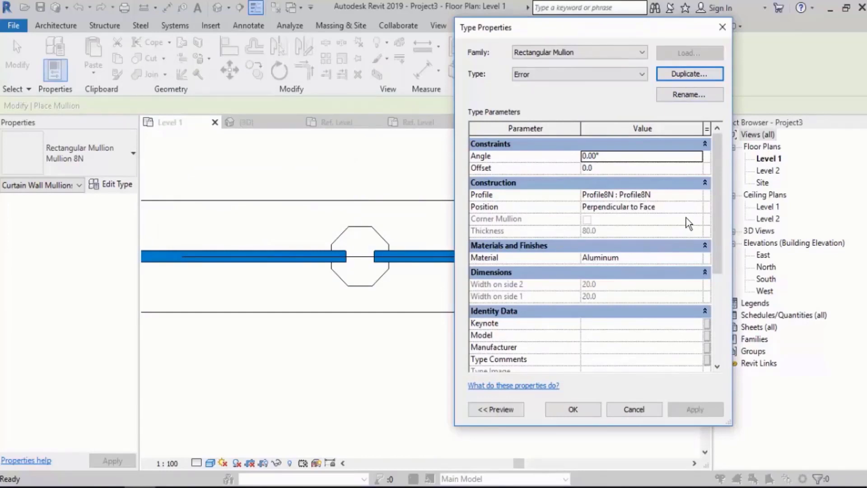
# Try to assign the Error : Error profile to the duplicated mullion type, and discard the type changes
pyautogui.click(699, 199)
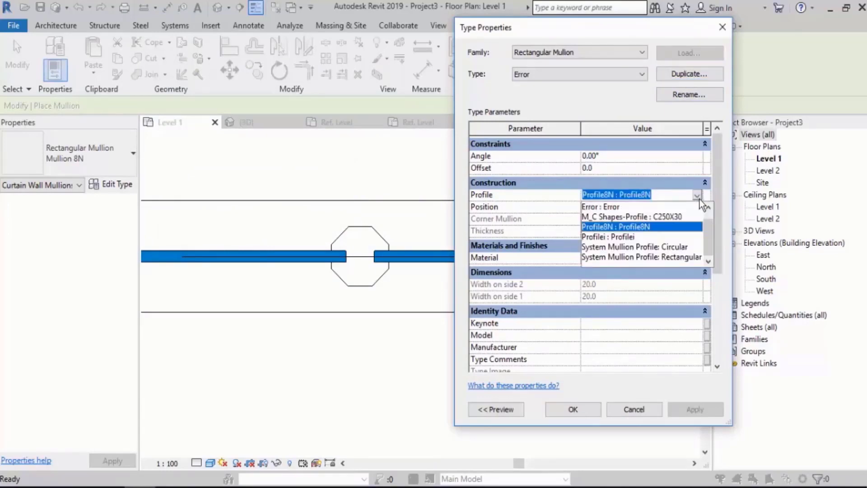
pyautogui.click(613, 207)
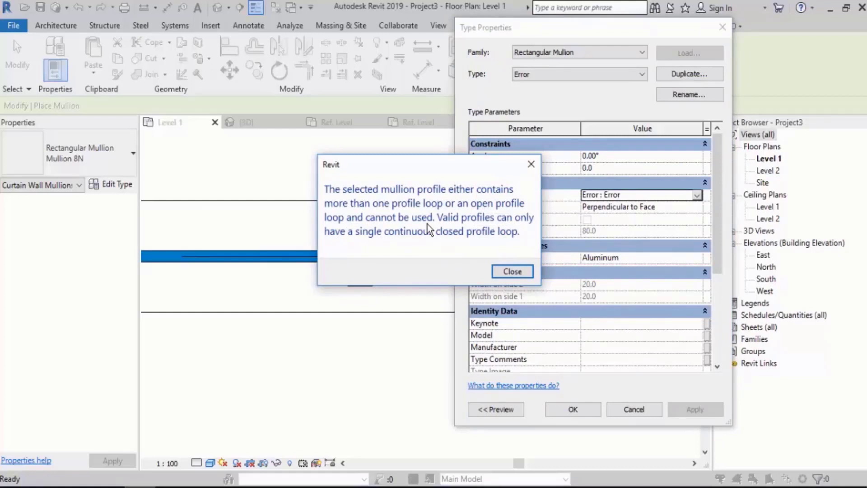
pyautogui.click(513, 272)
pyautogui.click(626, 414)
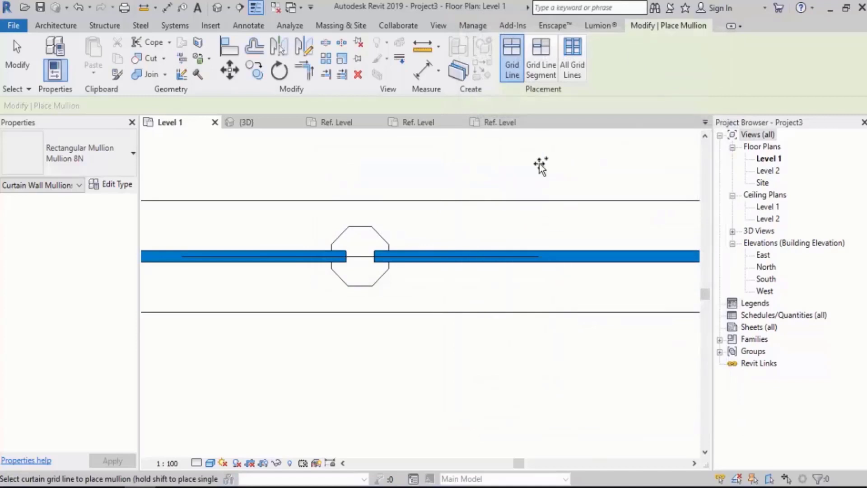
# Close the project's 3D view and switch to the Ref. Level view of Error.rfa
pyautogui.click(296, 122)
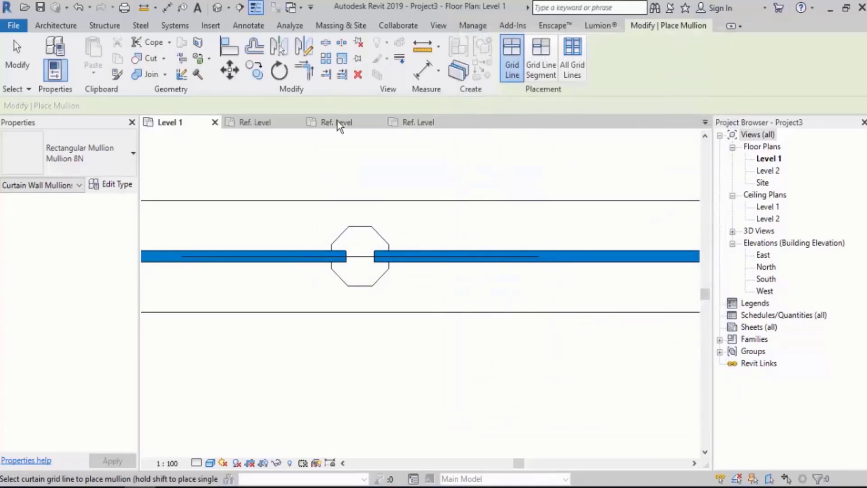
pyautogui.click(297, 9)
pyautogui.click(330, 41)
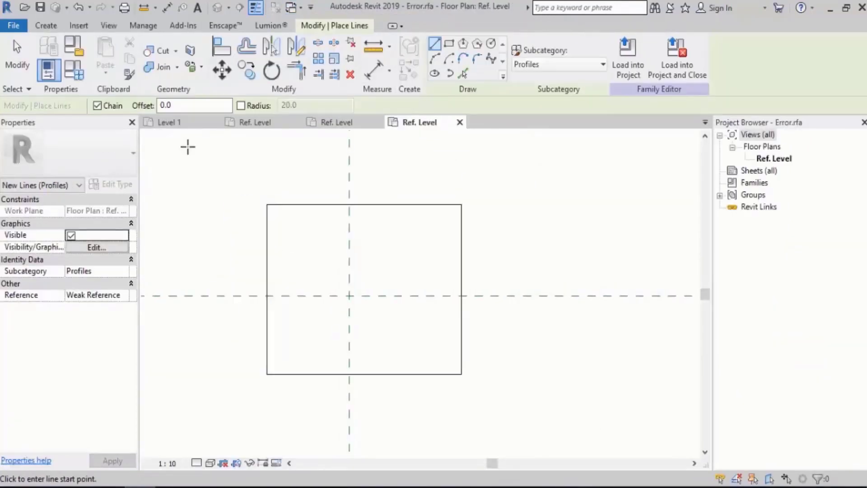
# Draw a duplicate line over the rectangle's upper edge from corner to corner
pyautogui.moveTo(287, 193); pyautogui.dragTo(283, 188, button='middle')
pyautogui.click(280, 193)
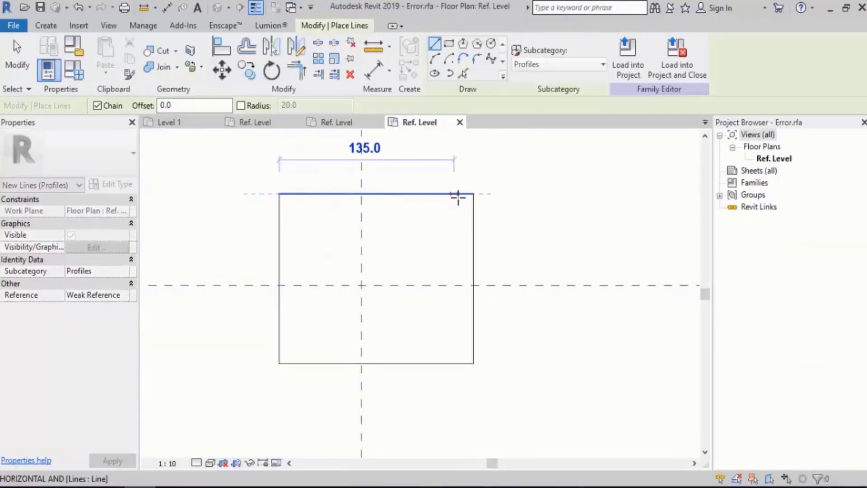
pyautogui.click(473, 194)
pyautogui.press('Escape')
pyautogui.press('Escape')
pyautogui.moveTo(538, 225); pyautogui.dragTo(536, 211, button='middle')
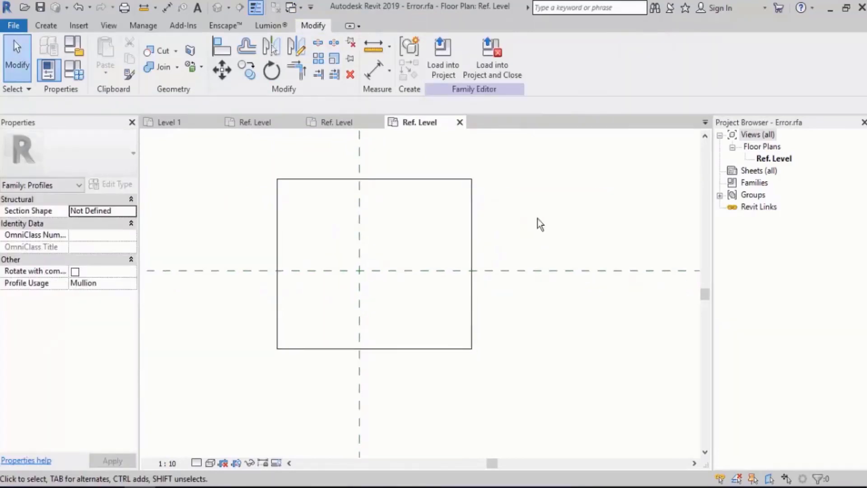
# Load the family with the overlapping line into Project3, overwriting the existing version of Error
pyautogui.click(442, 57)
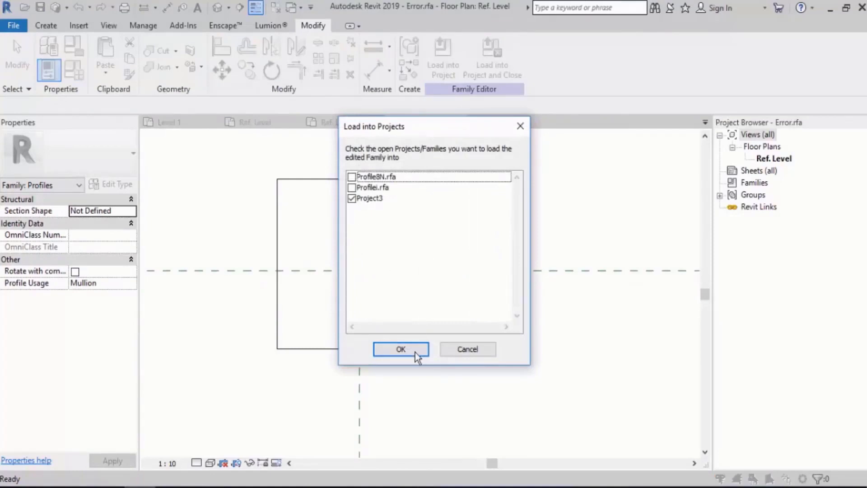
pyautogui.click(416, 352)
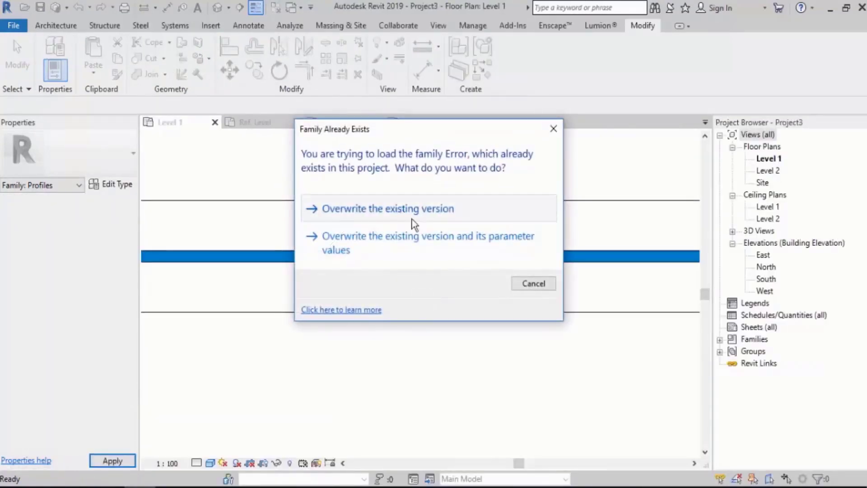
pyautogui.click(412, 217)
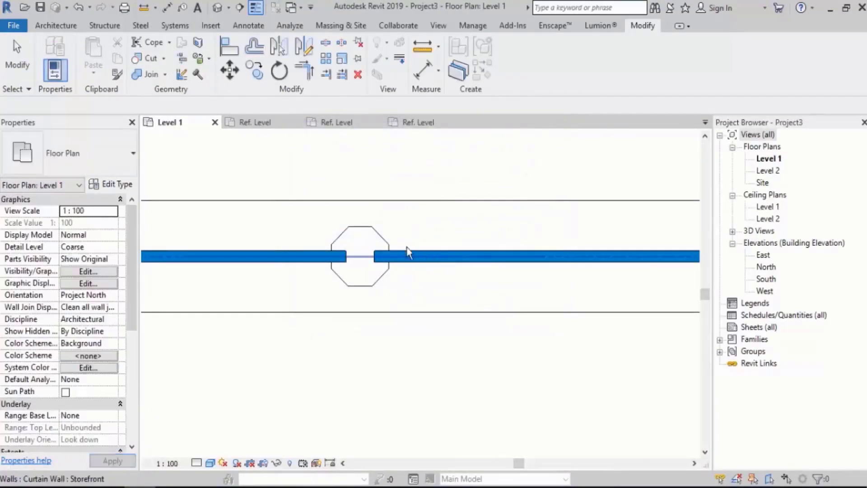
# Try to assign the Error : Error profile to the Mullion 8N type, and discard the type changes
pyautogui.click(67, 27)
pyautogui.click(288, 82)
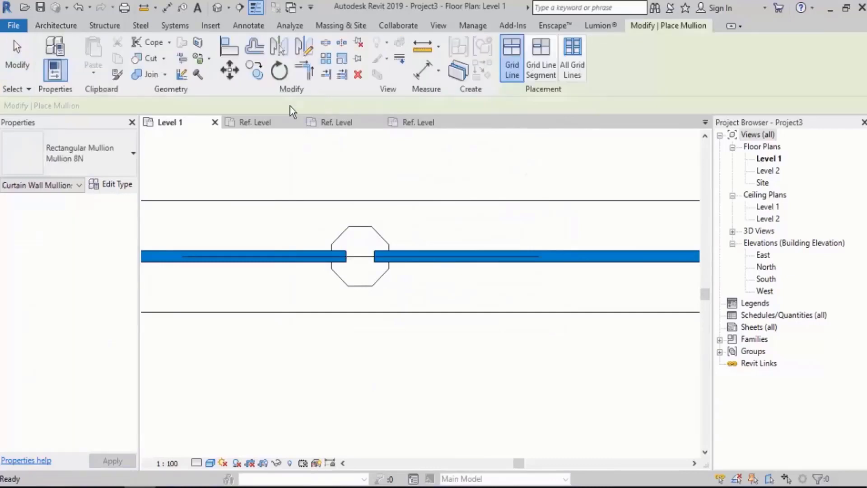
pyautogui.click(119, 185)
pyautogui.click(698, 197)
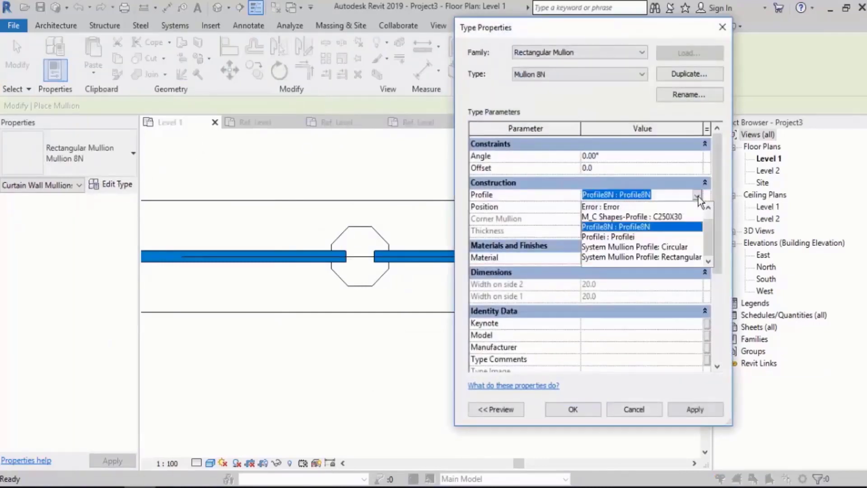
pyautogui.click(618, 206)
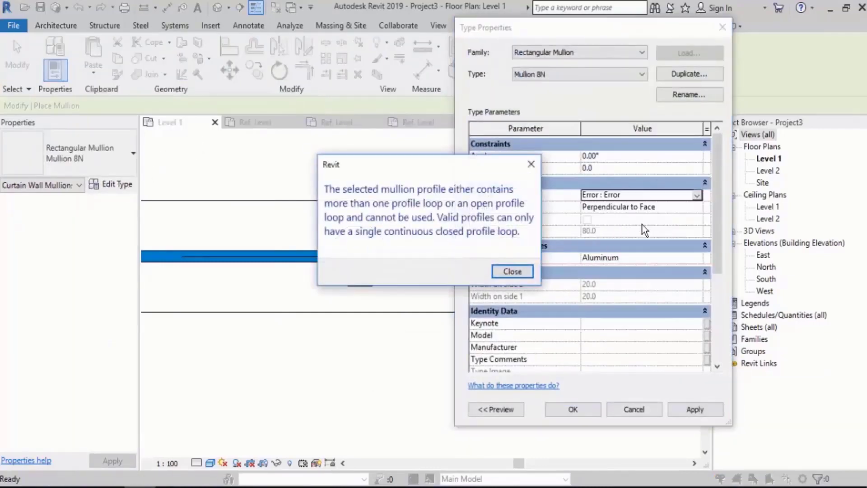
pyautogui.click(512, 271)
pyautogui.click(649, 407)
pyautogui.moveTo(433, 131); pyautogui.dragTo(441, 152, button='middle')
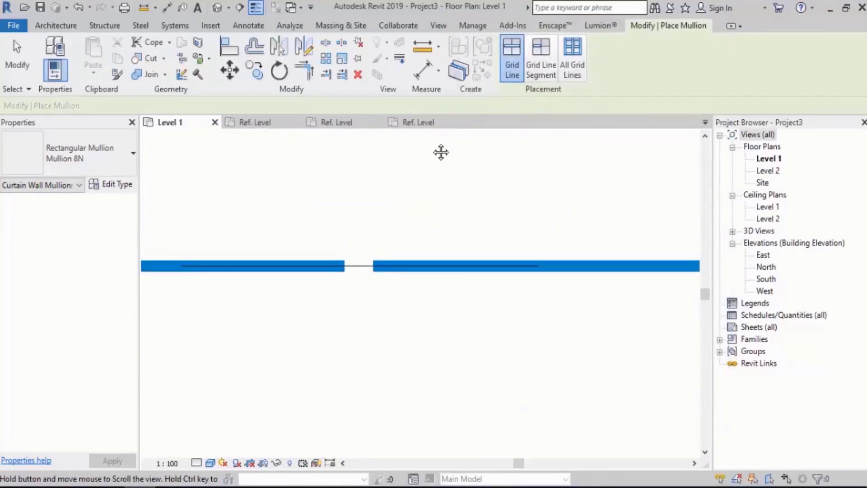
pyautogui.press('Escape')
# Switch to the Ref. Level view of Error.rfa and delete the duplicate line over the rectangle's upper edge
pyautogui.click(288, 5)
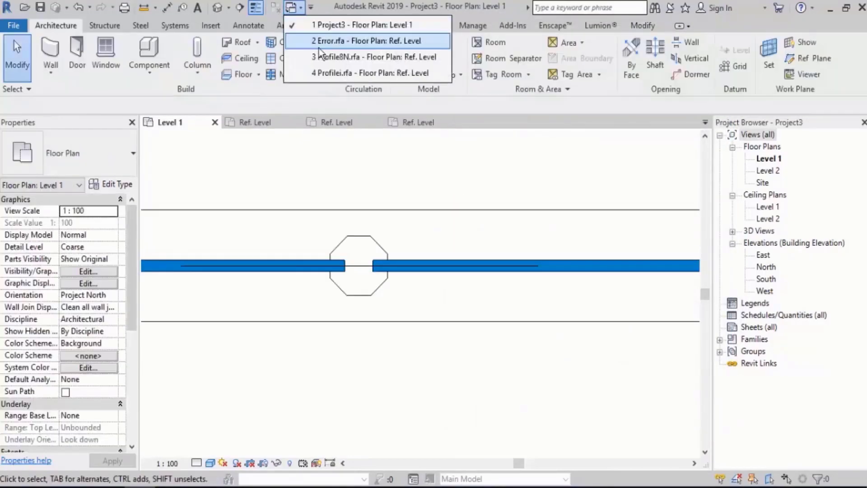
pyautogui.click(326, 43)
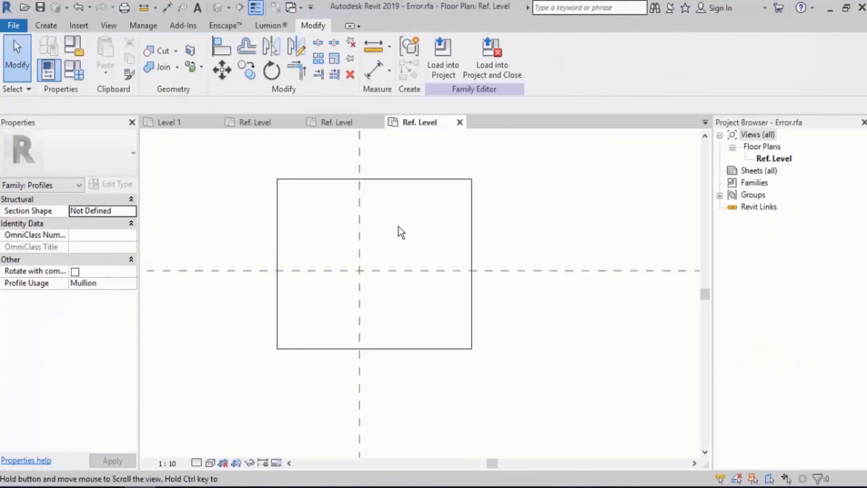
pyautogui.click(402, 178)
pyautogui.click(544, 203)
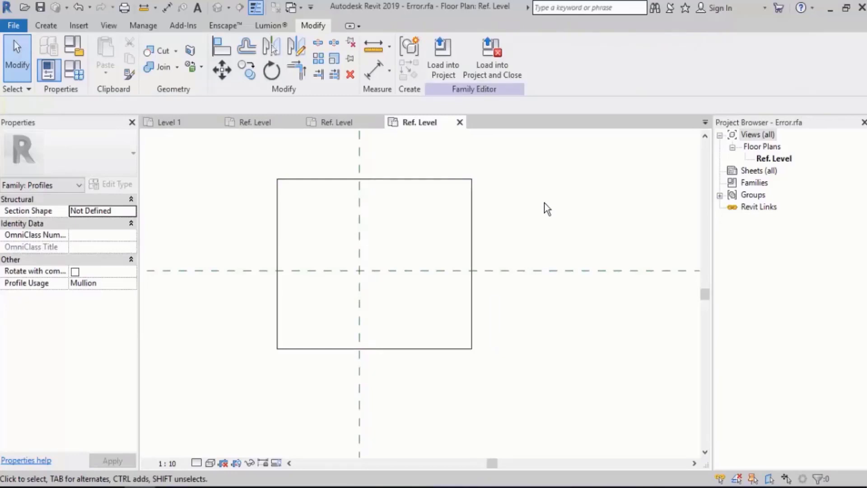
# Offset a copy of the whole rectangle inward by 6.0 to form a second closed loop
pyautogui.click(46, 25)
pyautogui.click(316, 26)
pyautogui.click(246, 46)
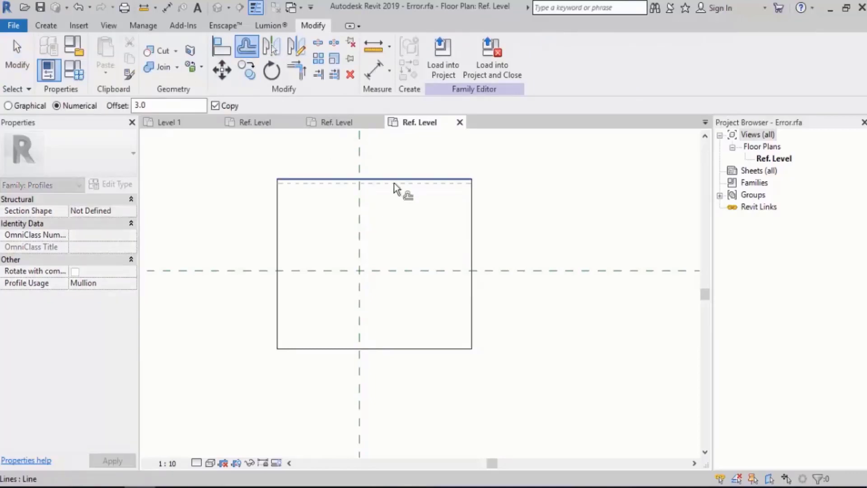
pyautogui.doubleClick(140, 105)
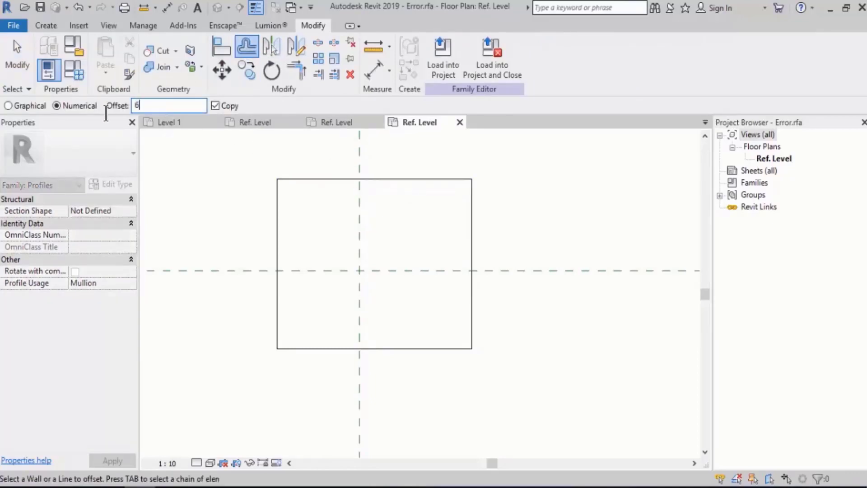
pyautogui.press('Tab')
pyautogui.click(403, 186)
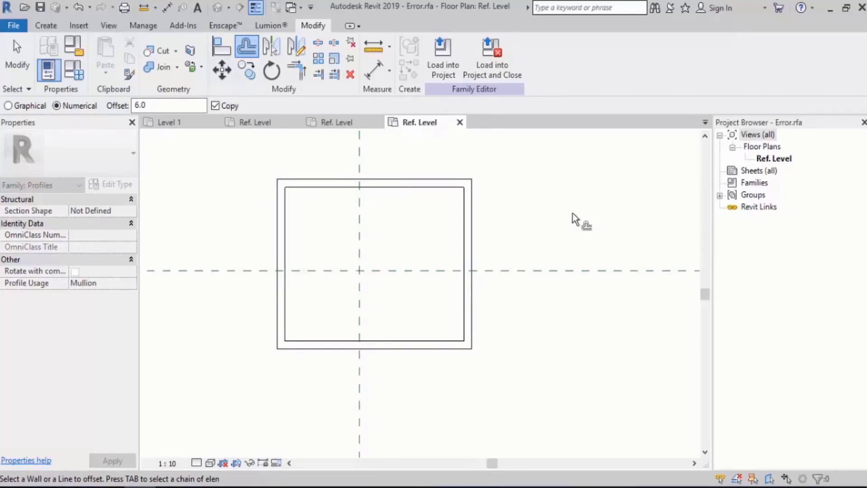
pyautogui.press('Escape')
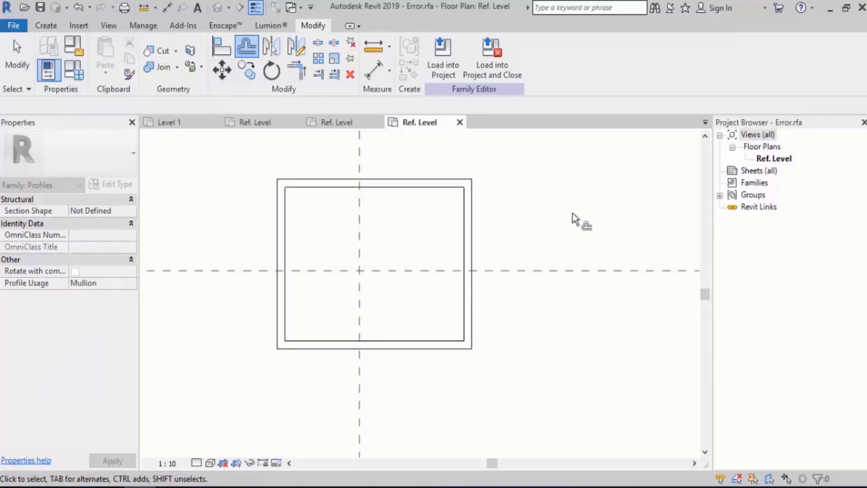
# Check the profile for duplicate lines by deleting and restoring the outer upper edge and selecting all the lines
pyautogui.click(404, 179)
pyautogui.press('Delete')
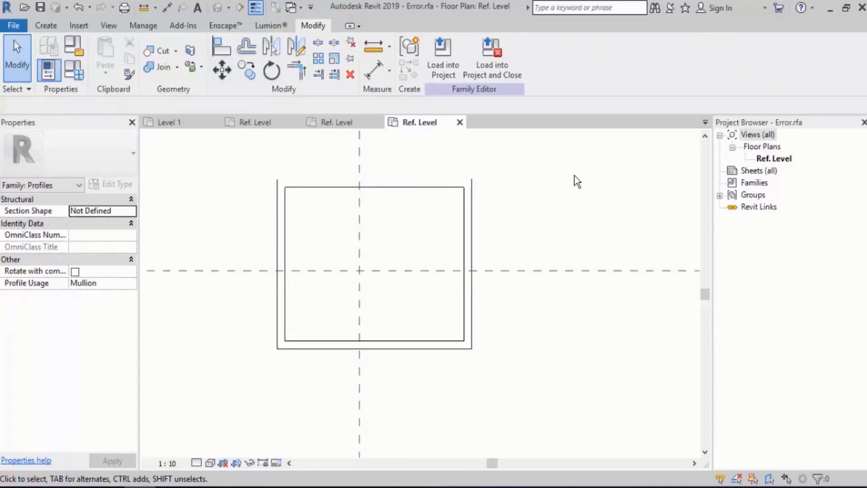
pyautogui.hotkey('ctrl', 'z')
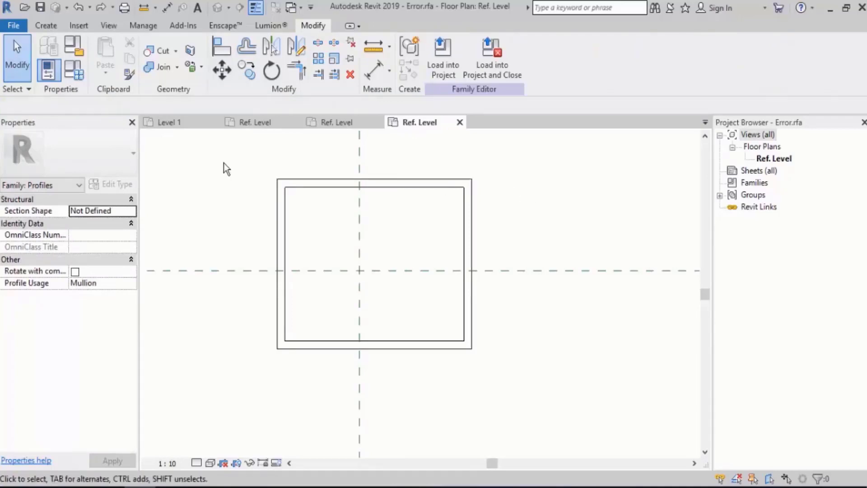
pyautogui.moveTo(224, 164); pyautogui.dragTo(486, 389)
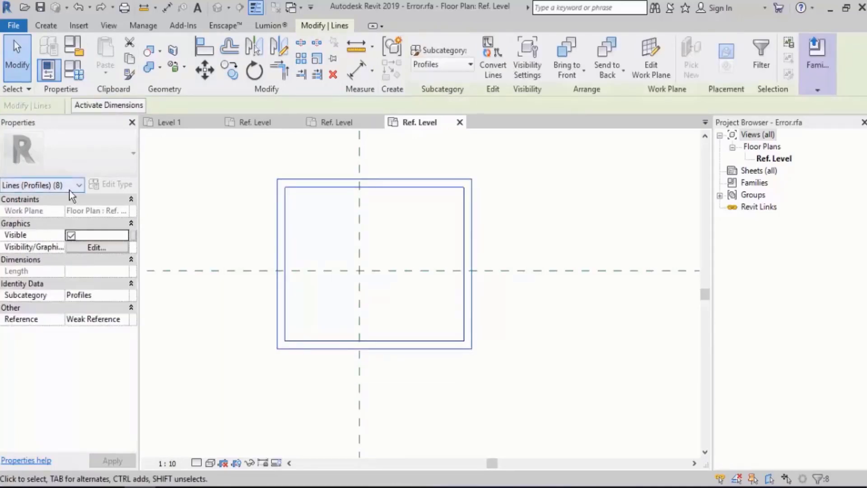
pyautogui.press('Escape')
# Load the double-loop profile family into Project3, overwriting the existing version of Error
pyautogui.click(445, 53)
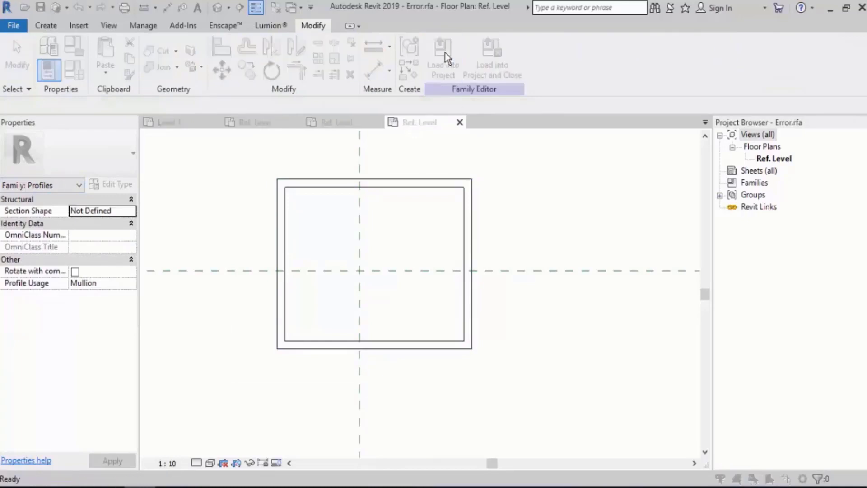
pyautogui.click(401, 350)
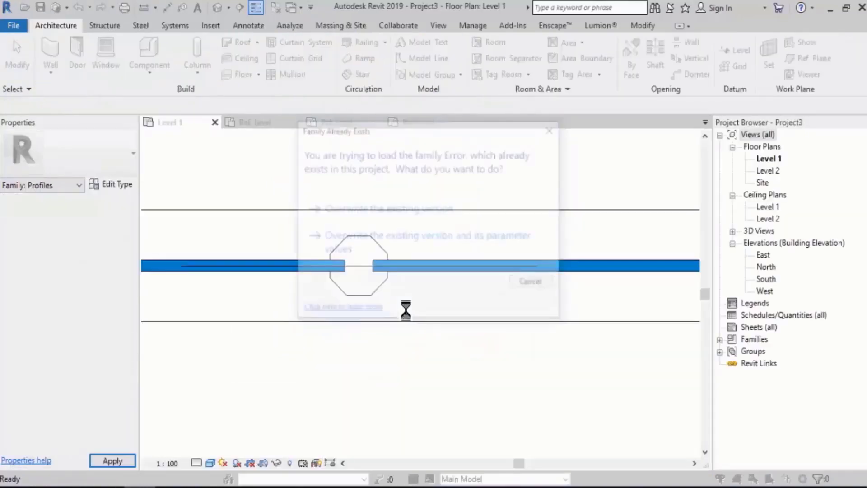
pyautogui.click(365, 199)
# Try to use the double-loop Error : Error profile in the Mullion 8N type, and discard the type changes
pyautogui.click(289, 75)
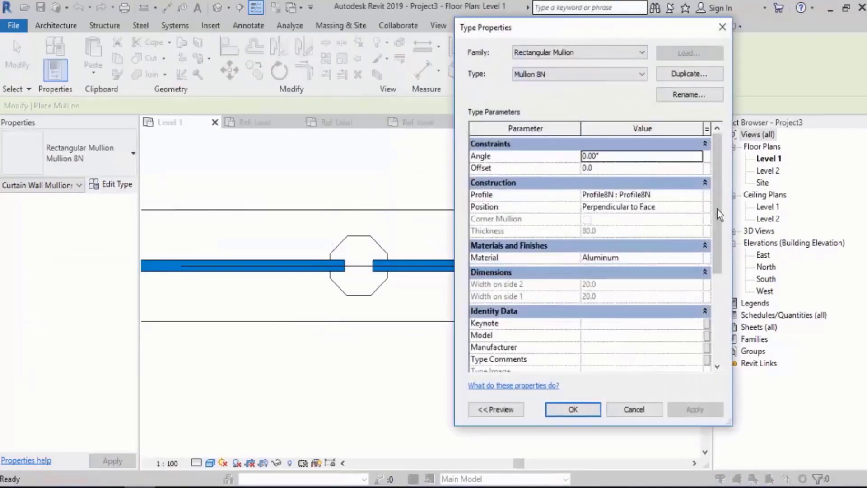
pyautogui.click(696, 195)
pyautogui.click(615, 207)
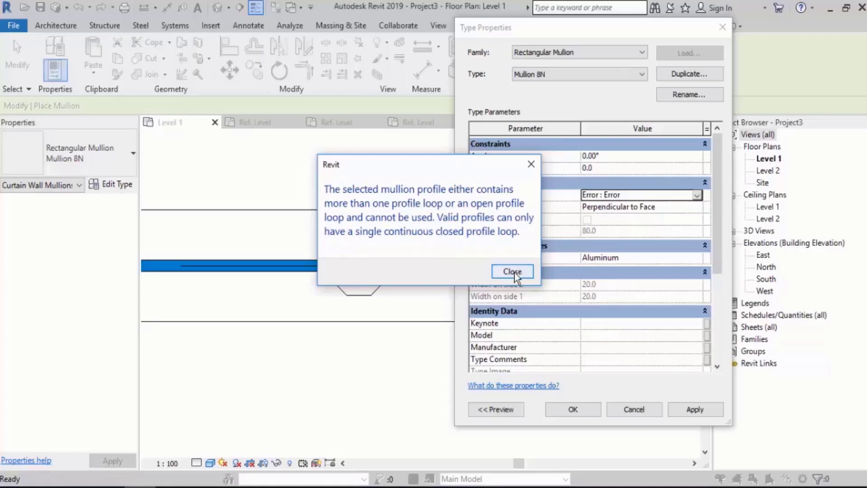
pyautogui.moveTo(440, 164); pyautogui.dragTo(330, 109)
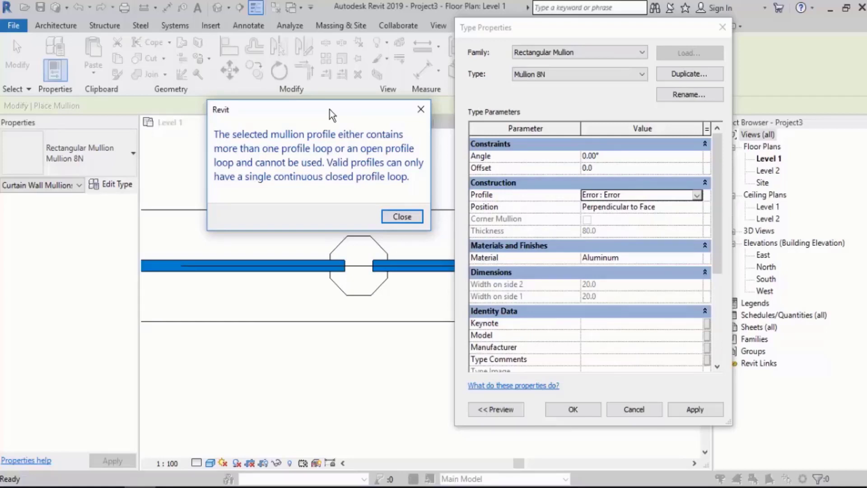
pyautogui.click(403, 218)
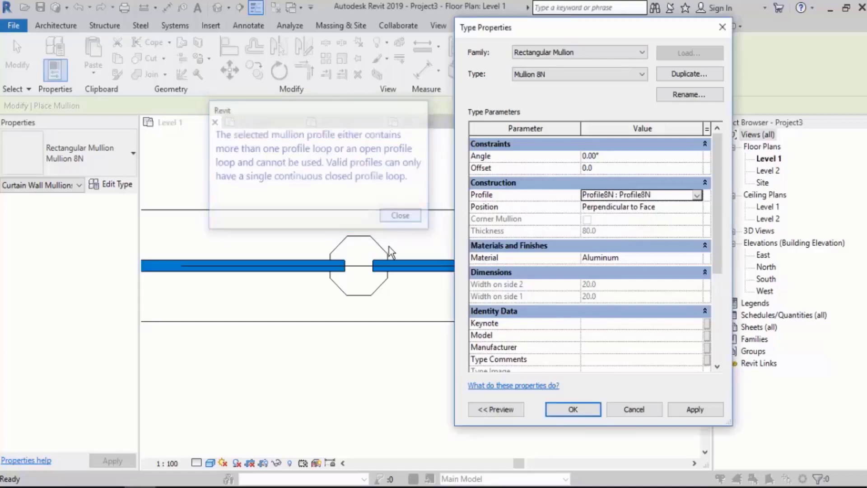
pyautogui.click(633, 411)
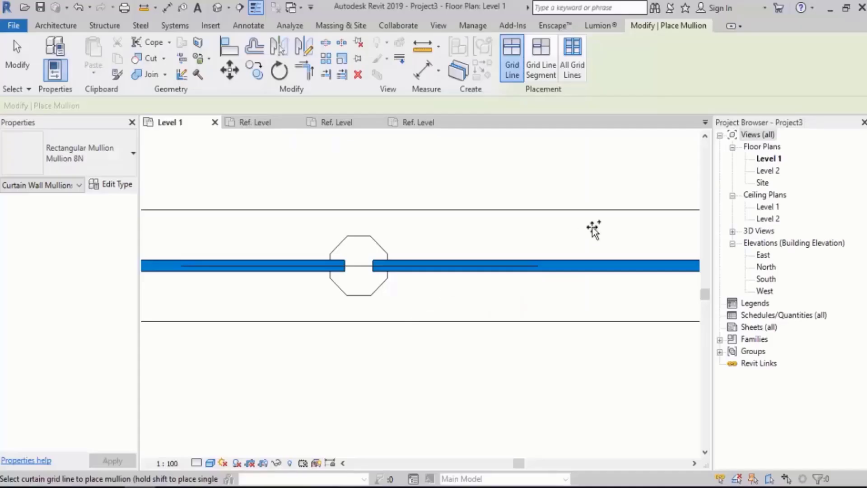
pyautogui.press('Escape')
# Open the type properties of the glazed curtain panel on the right side of the octagonal mullion
pyautogui.press('Tab')
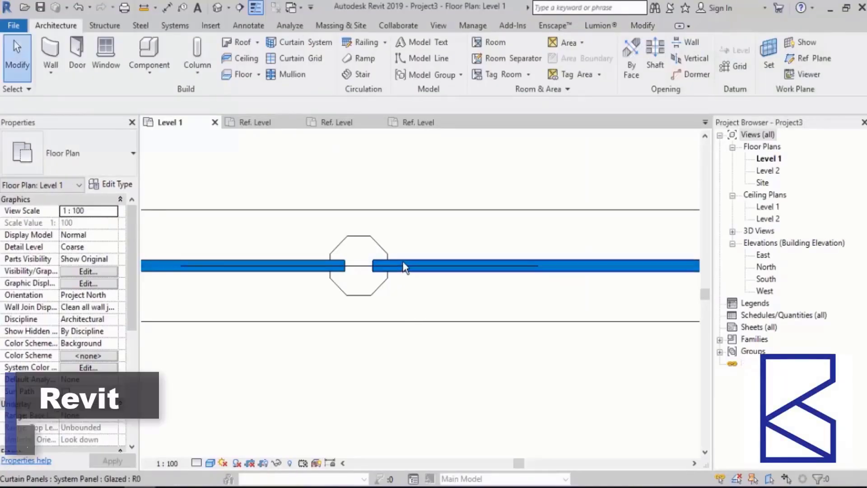
pyautogui.click(403, 264)
pyautogui.click(119, 184)
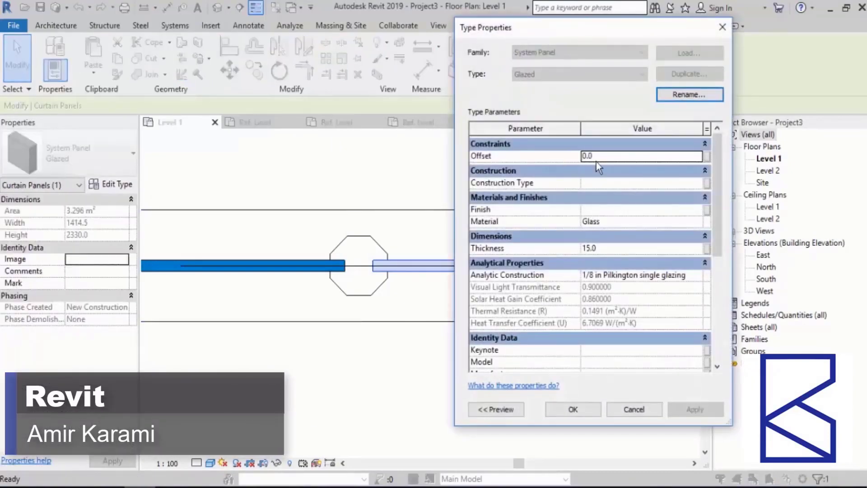